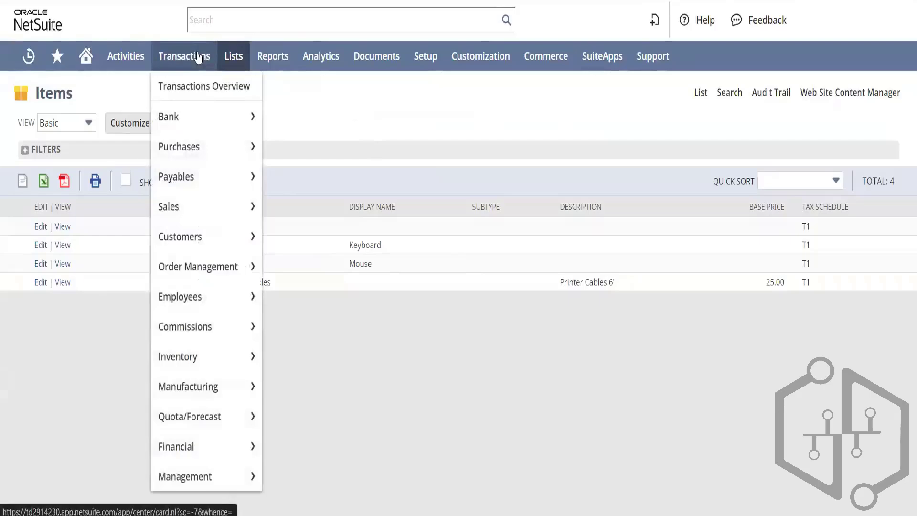
Open the Metro purchase order, turn on Supervisor Approval, and assign a new location named Cloud Location
mouse_move(214, 145)
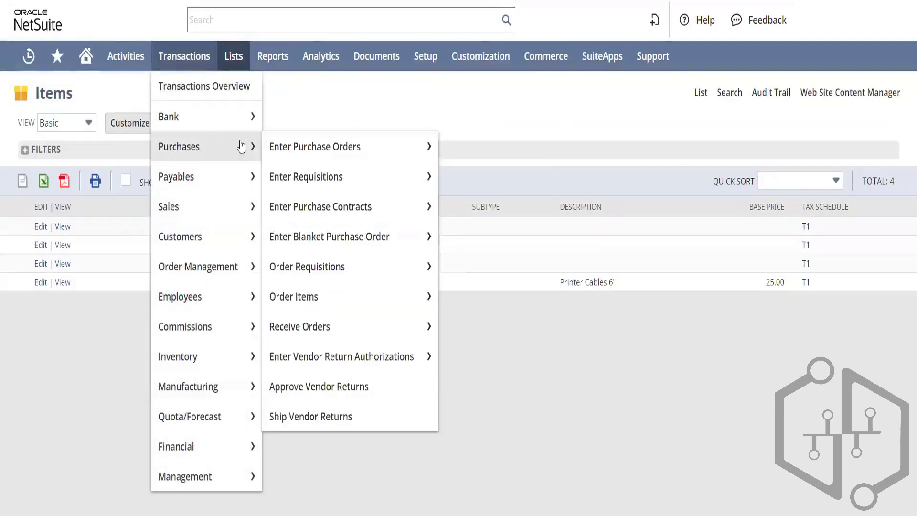
left_click(299, 148)
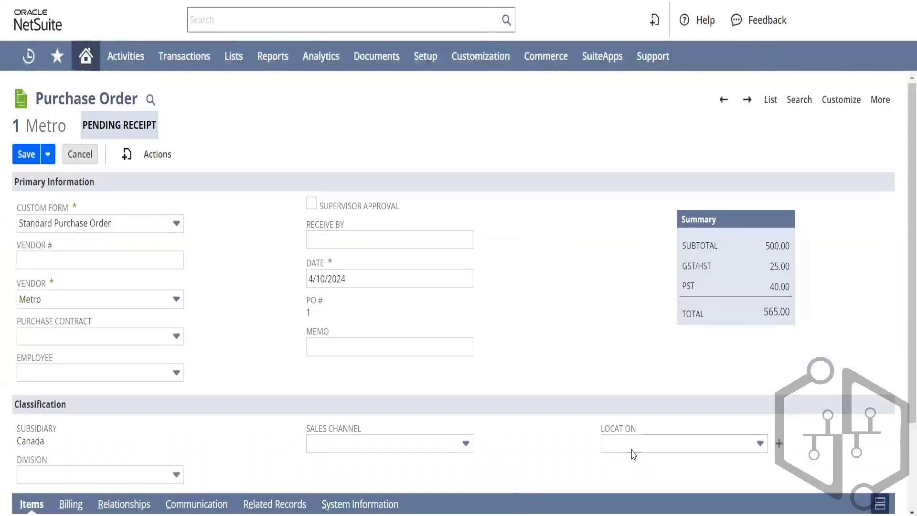
left_click(635, 444)
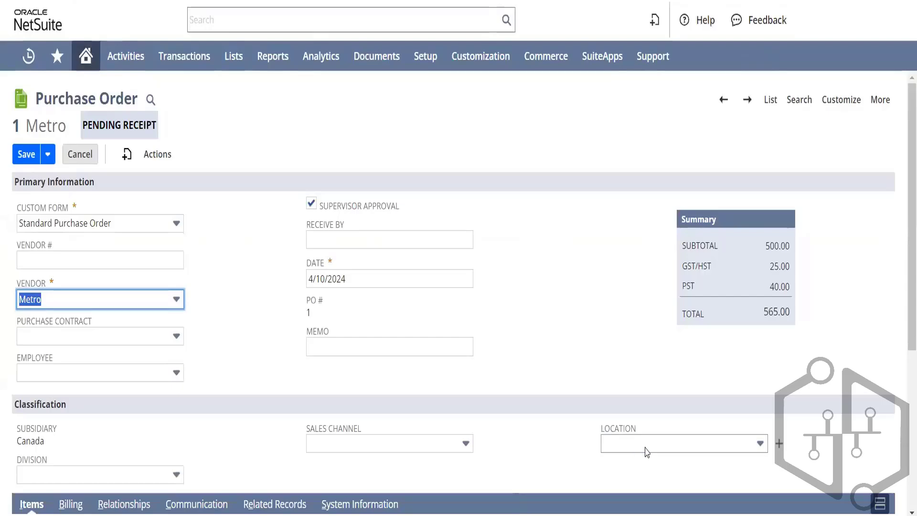
left_click(646, 452)
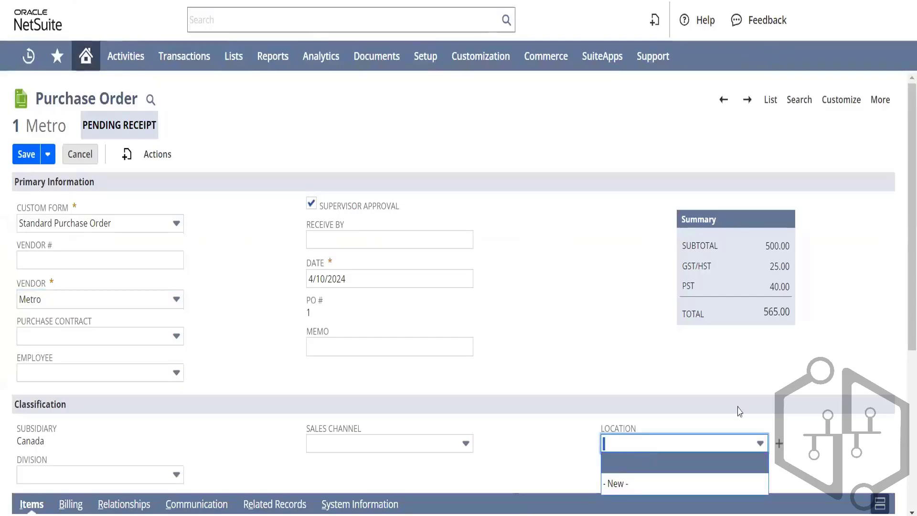
scroll(687, 371, "down", 2)
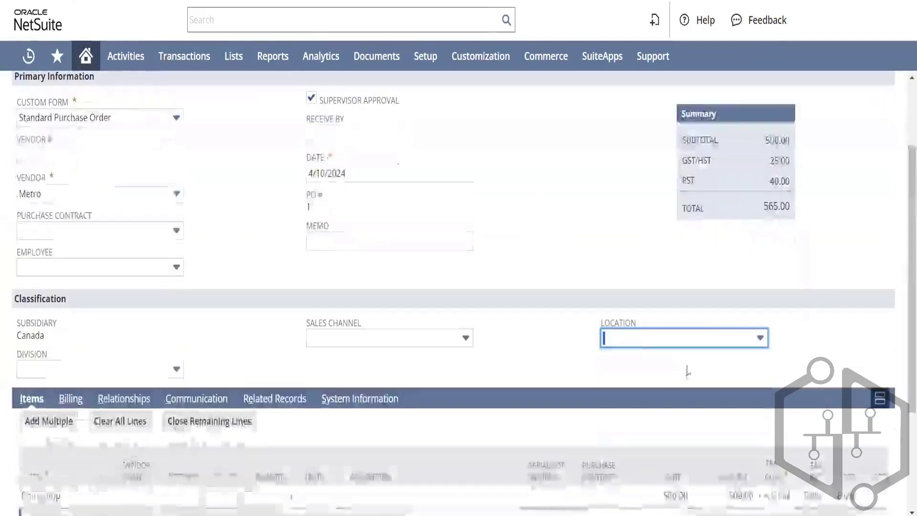
left_click(640, 340)
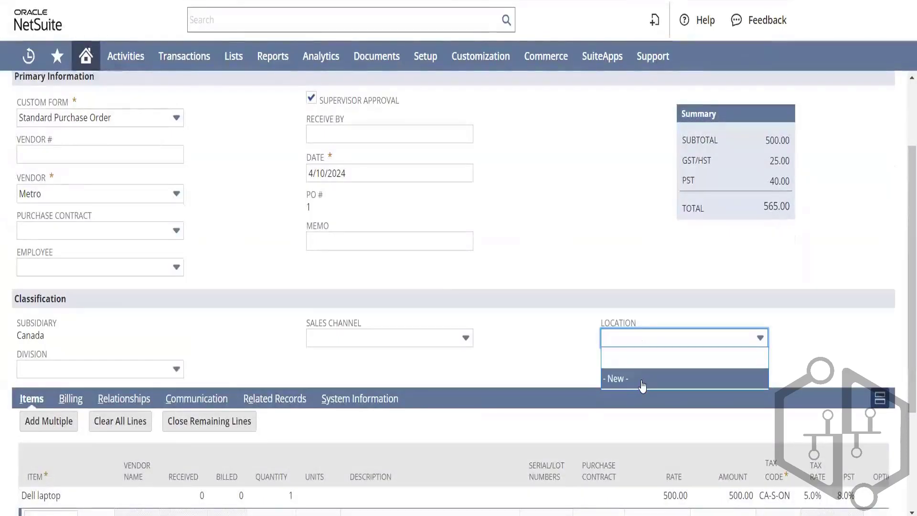
left_click(643, 379)
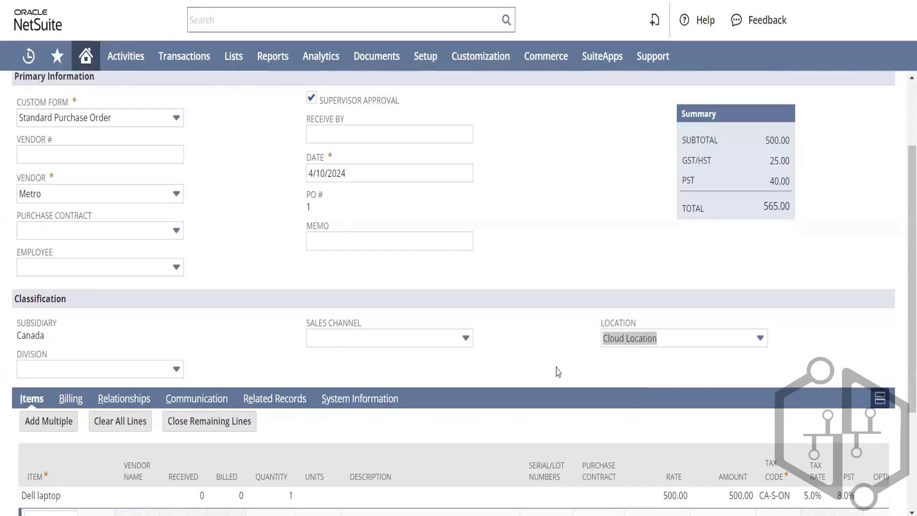
left_click(647, 388)
Set the Dell laptop line's quantity to 100 and save the purchase order
left_click_drag(909, 354, 904, 442)
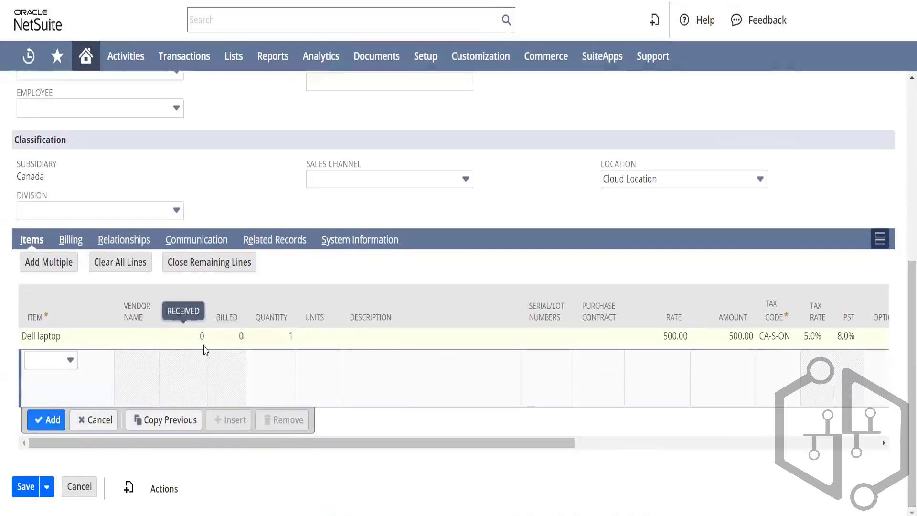
left_click(291, 343)
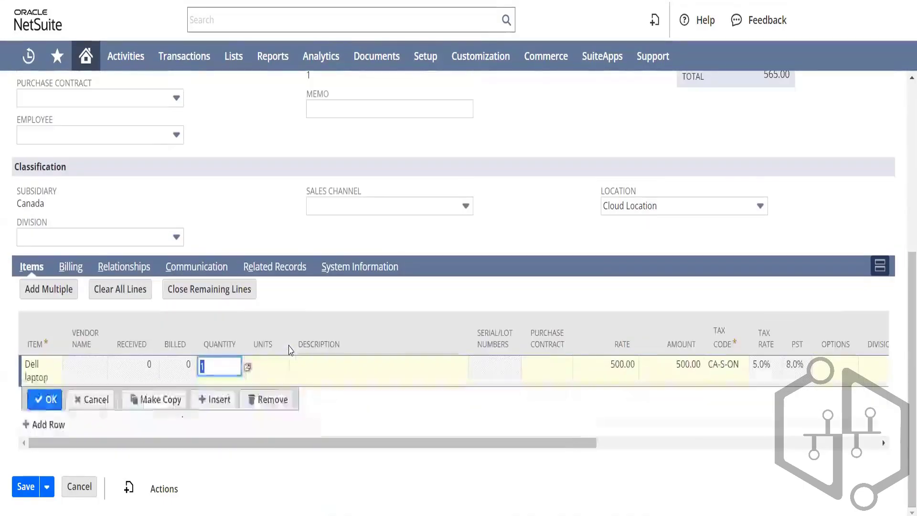
type("100")
key("Tab")
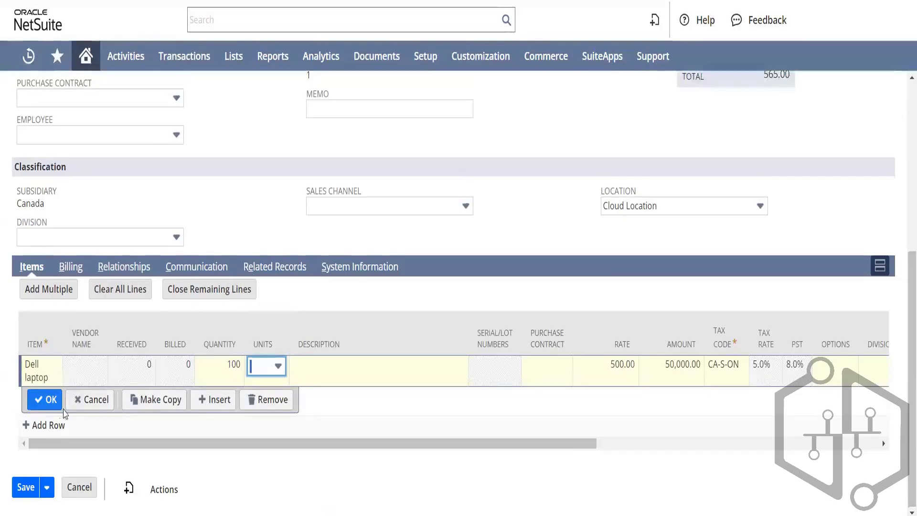
left_click(45, 401)
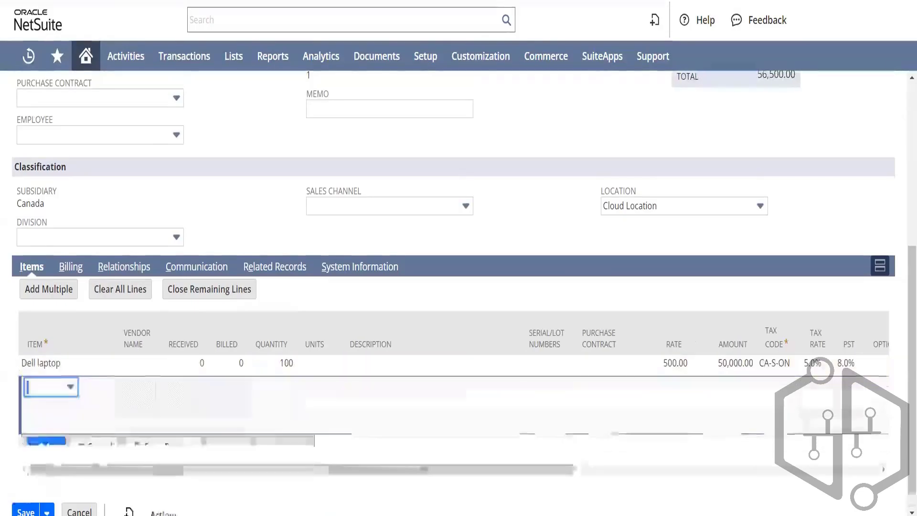
left_click(27, 510)
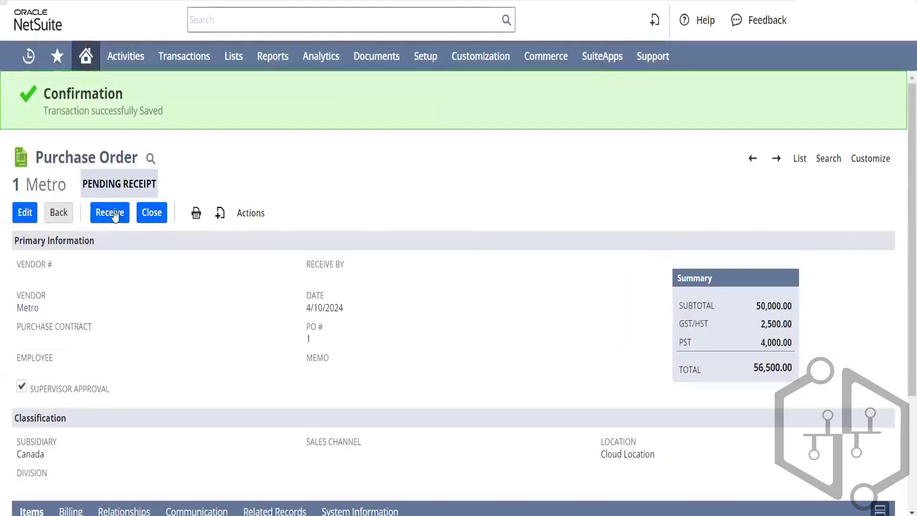
Receive the purchase order, save the item receipt, and review the received items
left_click(110, 213)
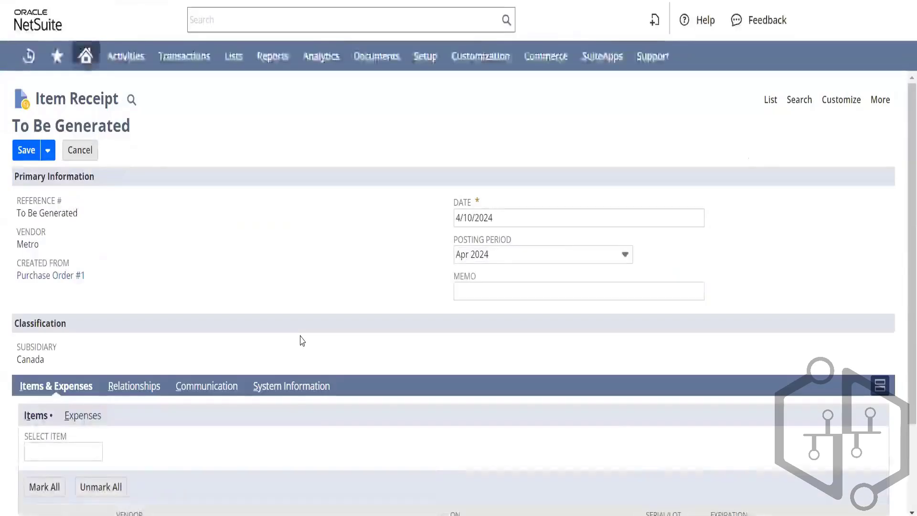
left_click(28, 150)
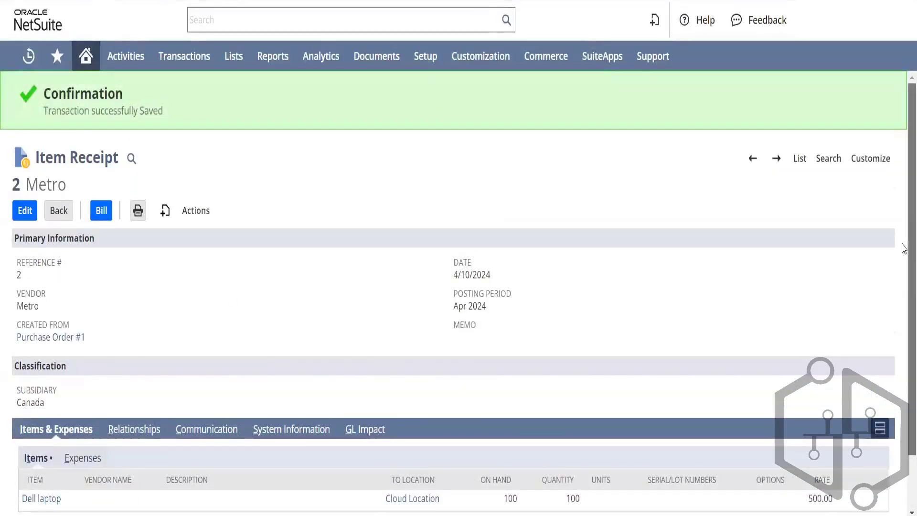
scroll(904, 292, "down", 2)
scroll(880, 201, "up", 2)
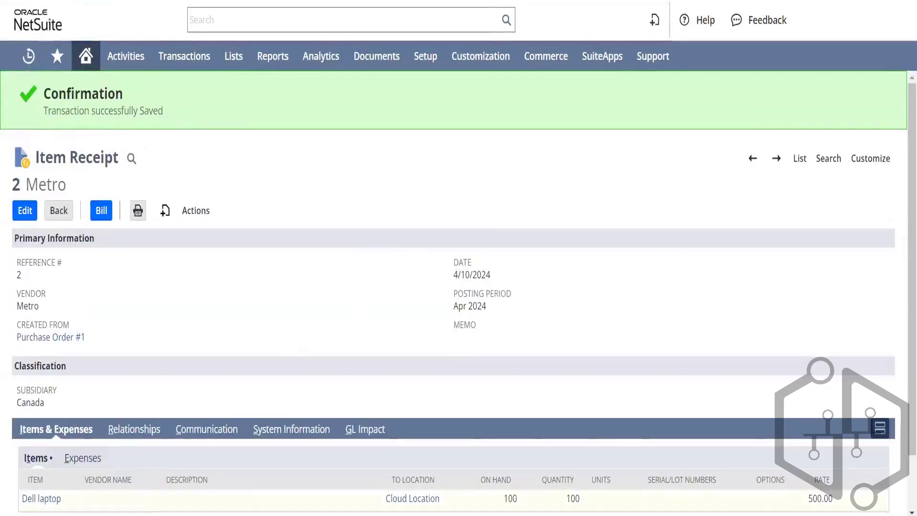
Open the Dell laptop item record in a new tab and check its quantity on hand at Cloud Location
right_click(42, 498)
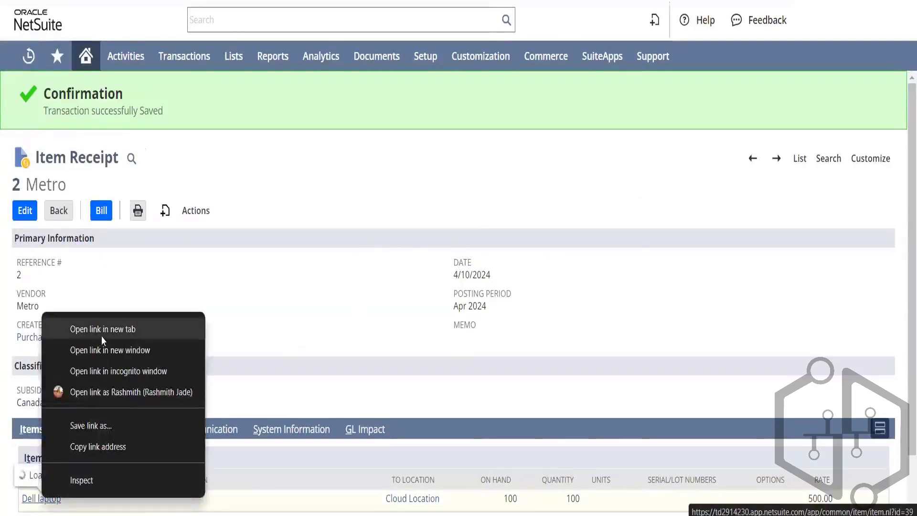
left_click(101, 329)
key("ctrl+Tab")
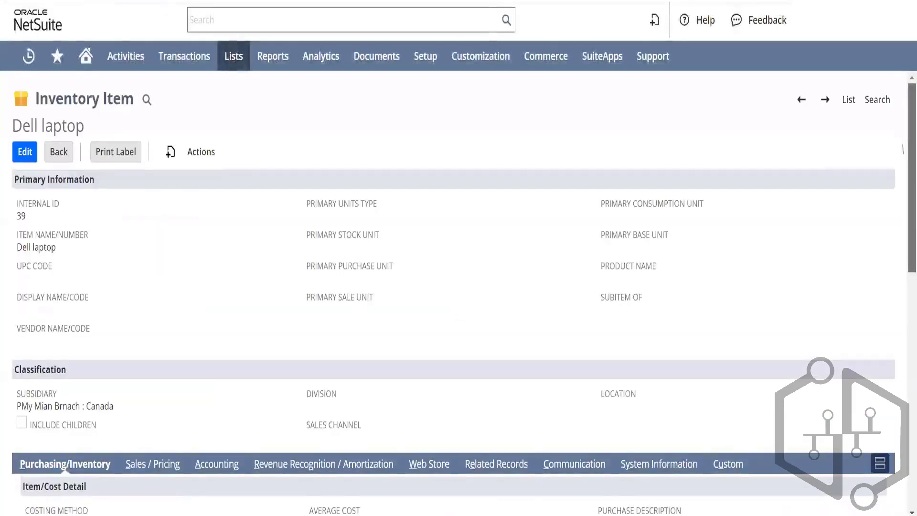
scroll(902, 150, "down", 15)
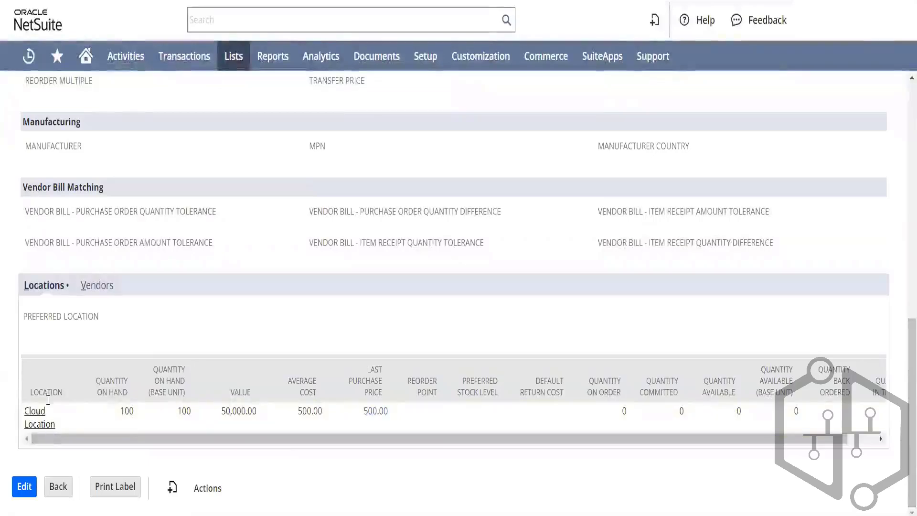
double_click(122, 404)
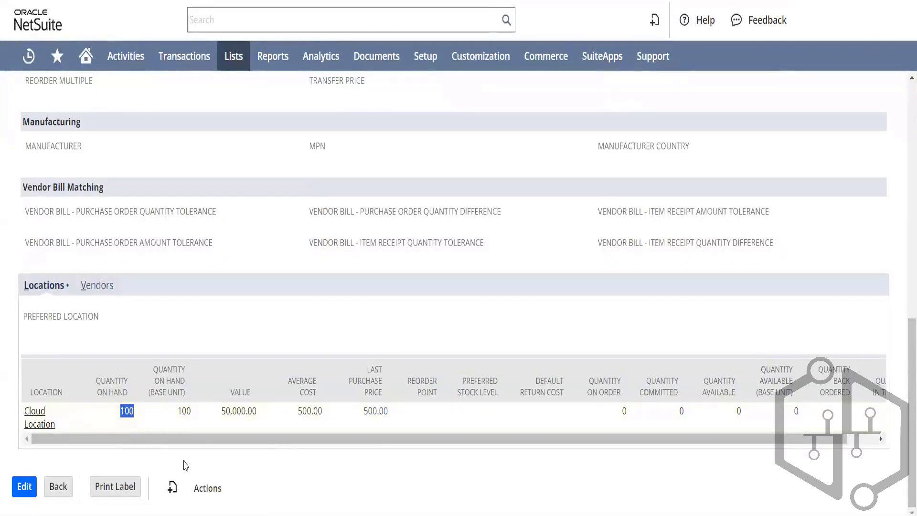
left_click_drag(200, 440, 168, 484)
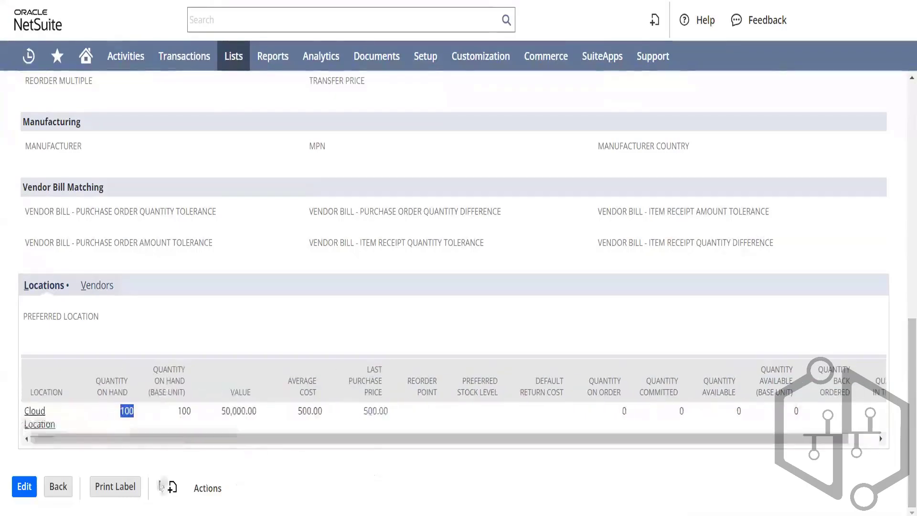
left_click(258, 193)
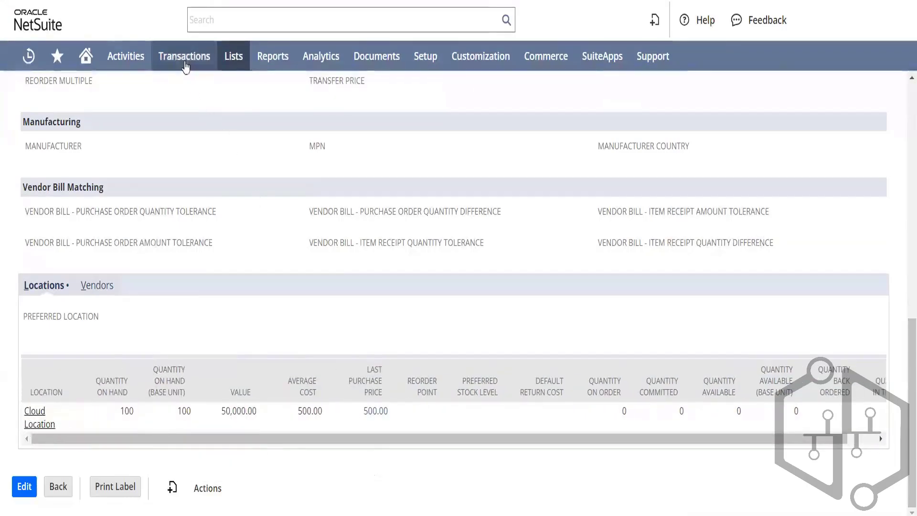
Start a new sales order for customer Device Elcs and set its status to Pending Fulfillment
mouse_move(189, 67)
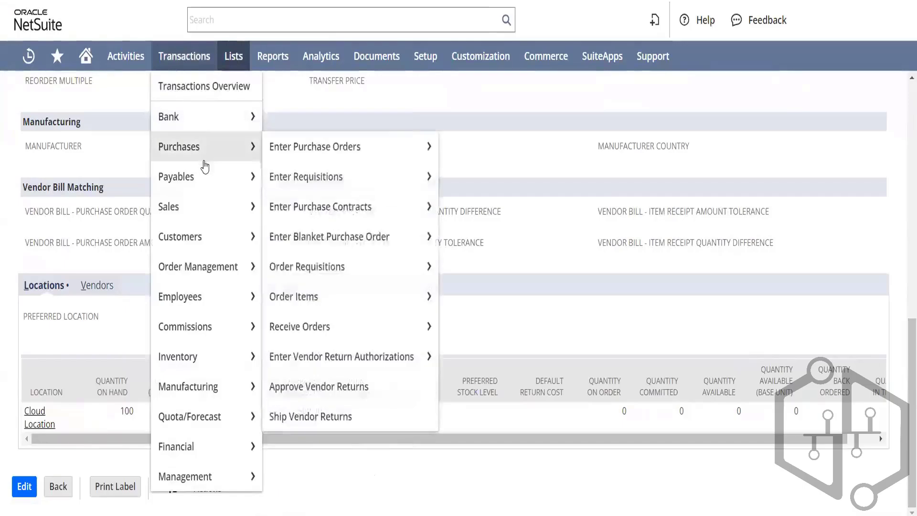
mouse_move(212, 207)
mouse_move(274, 213)
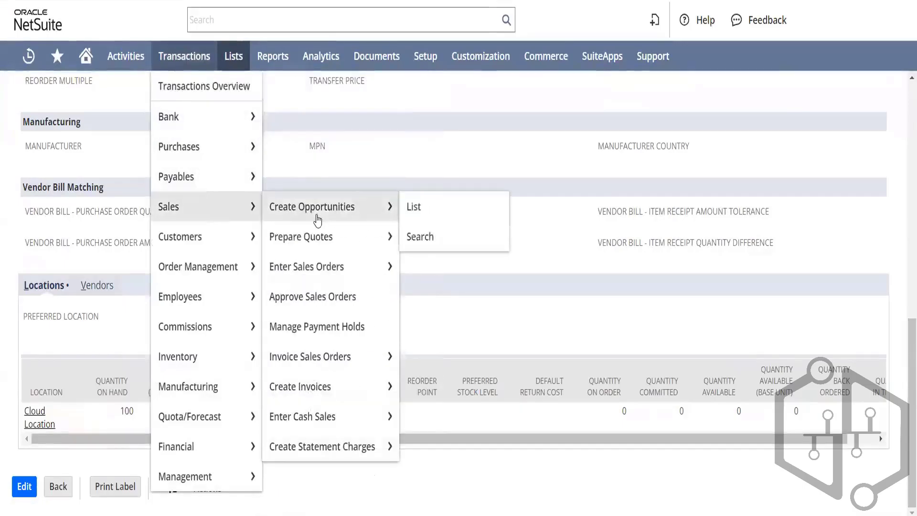
left_click(329, 278)
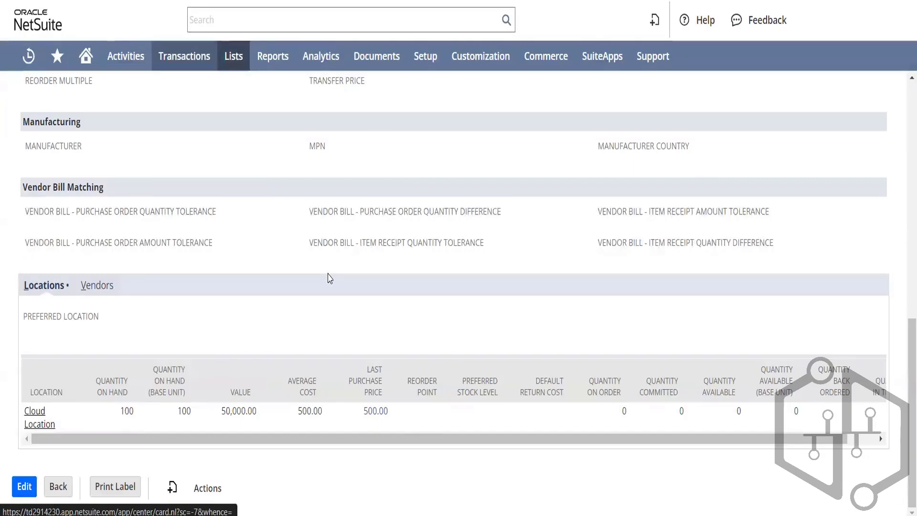
left_click(174, 262)
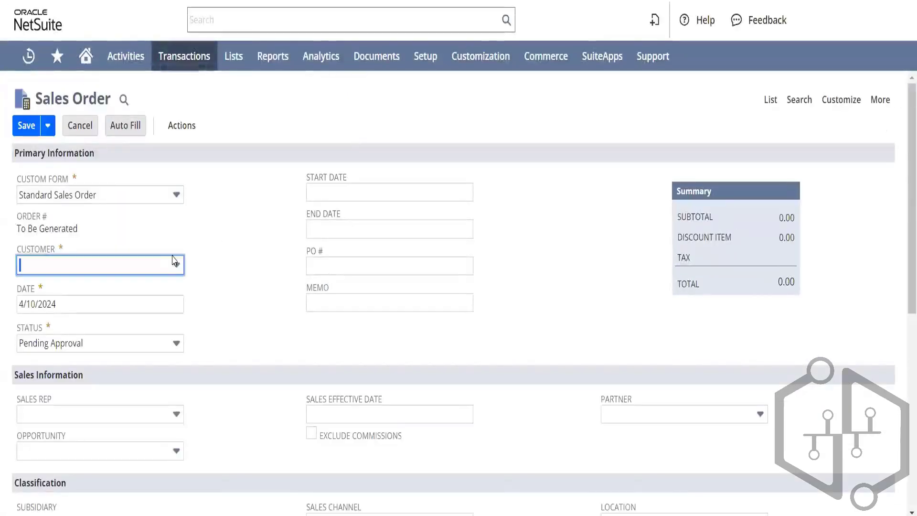
left_click(171, 263)
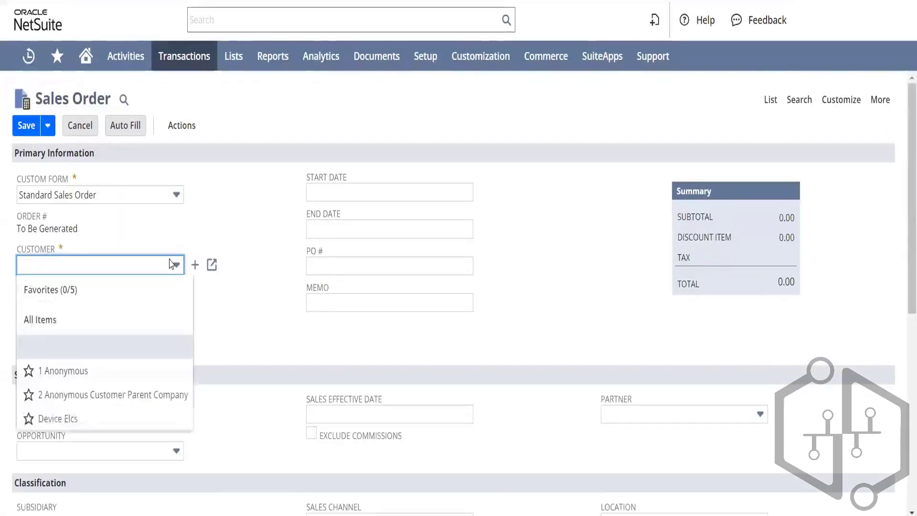
left_click(170, 264)
left_click(170, 264)
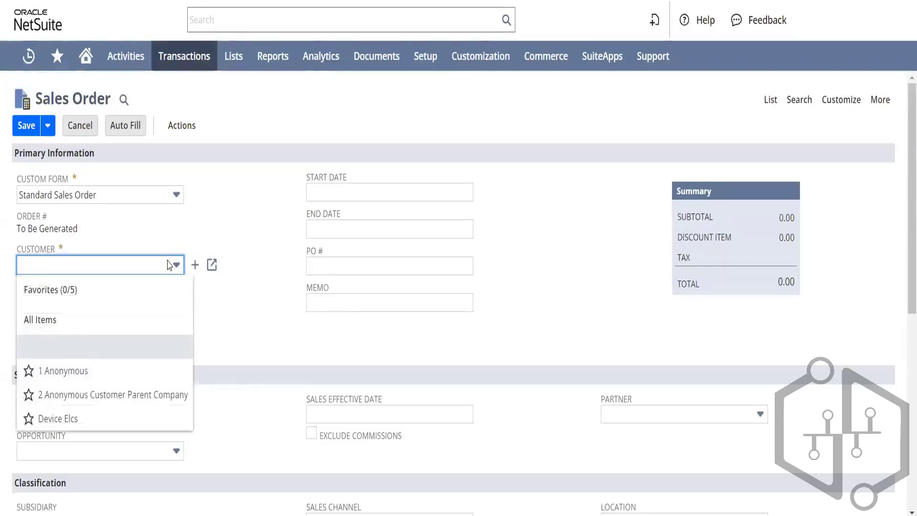
left_click(107, 419)
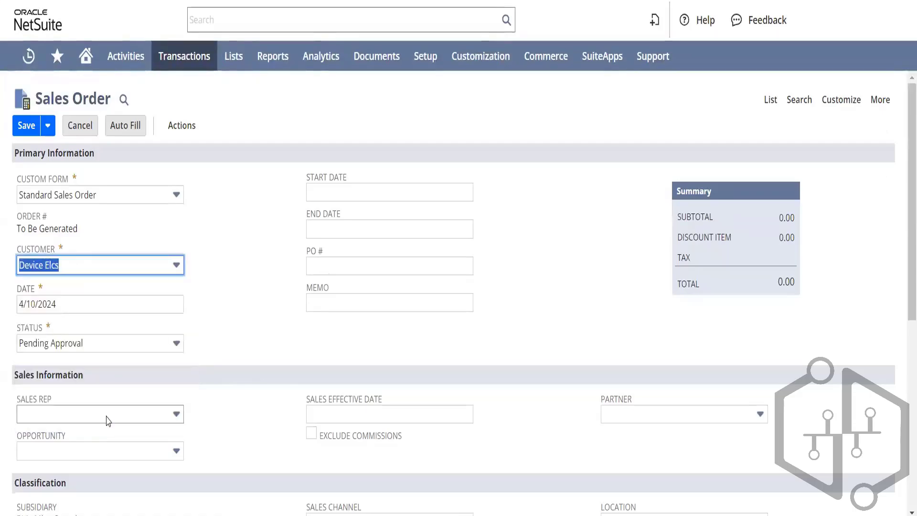
left_click(153, 345)
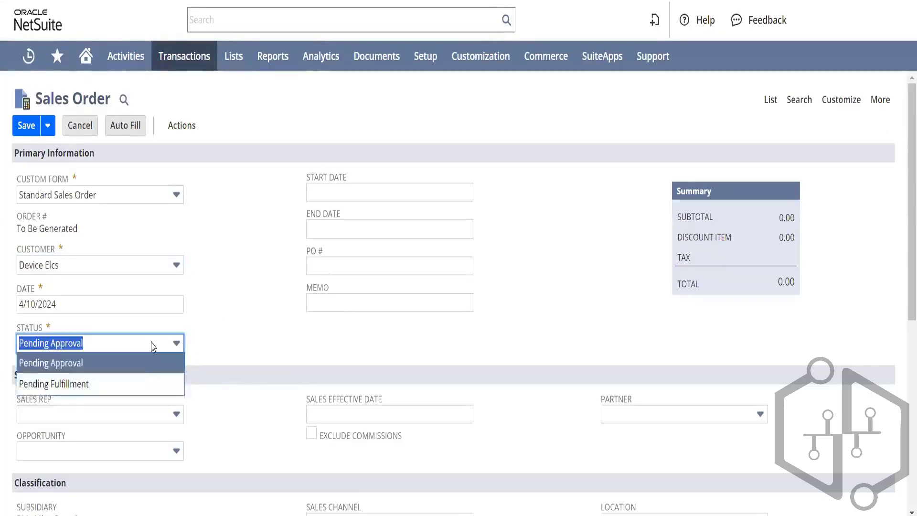
left_click(139, 382)
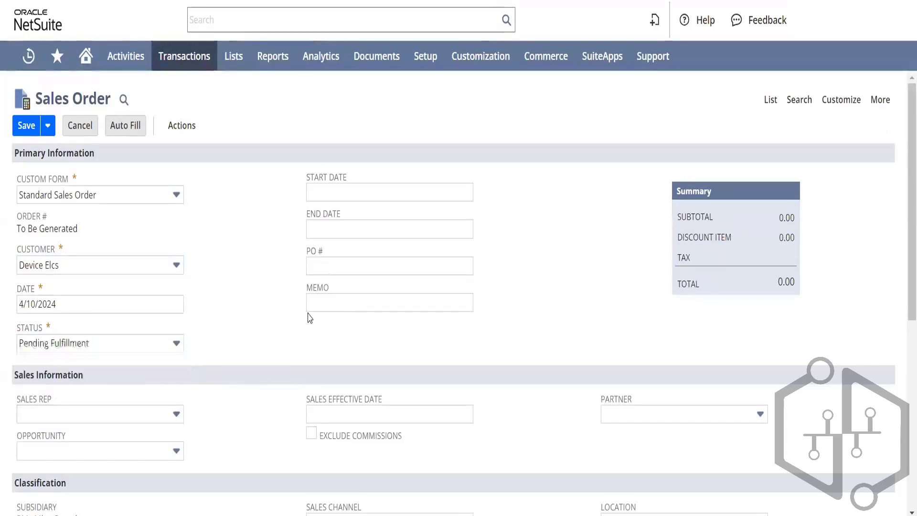
Check which items are available to choose for the sales order's first item line
left_click_drag(910, 175, 910, 368)
left_click(62, 404)
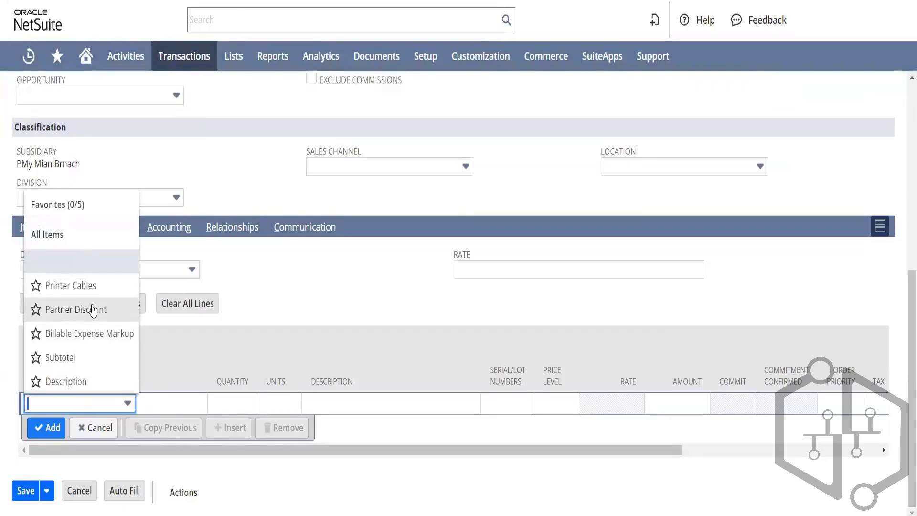
scroll(904, 270, "up", 3)
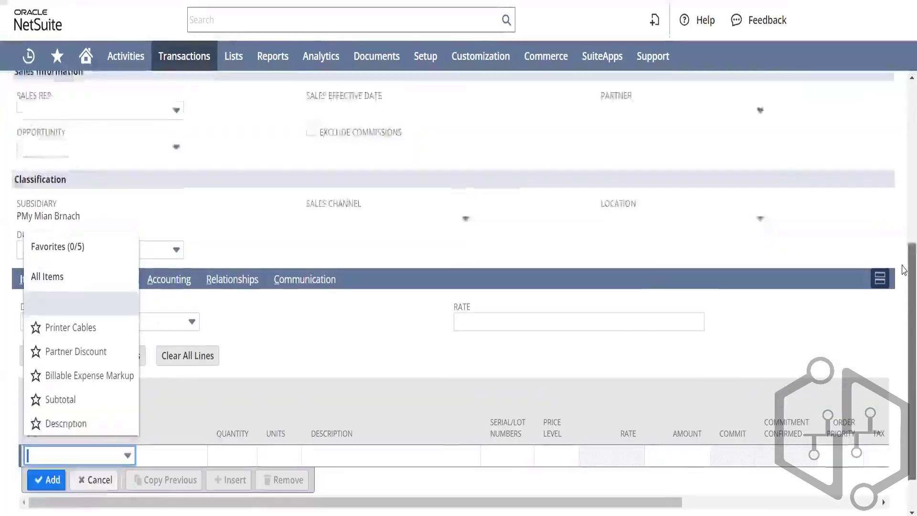
left_click_drag(902, 265, 902, 104)
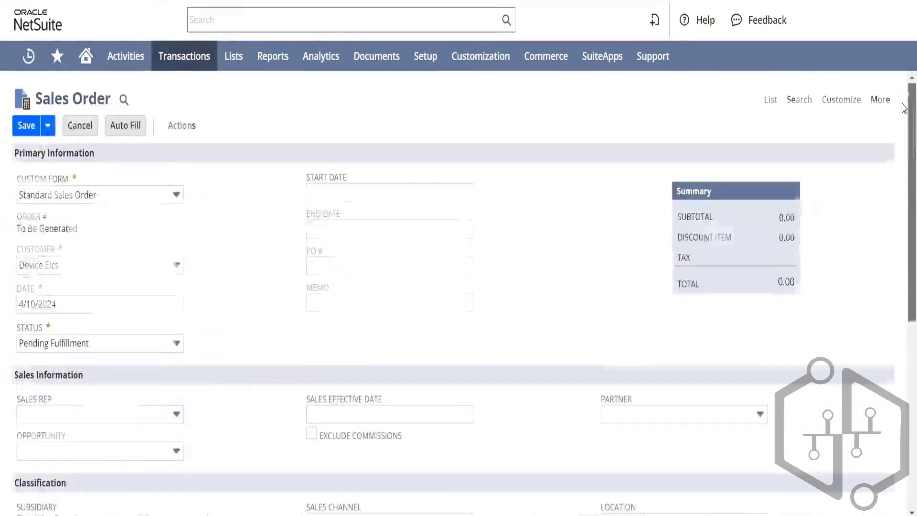
Open the items list in a new tab and start editing the Dell laptop record
mouse_move(237, 60)
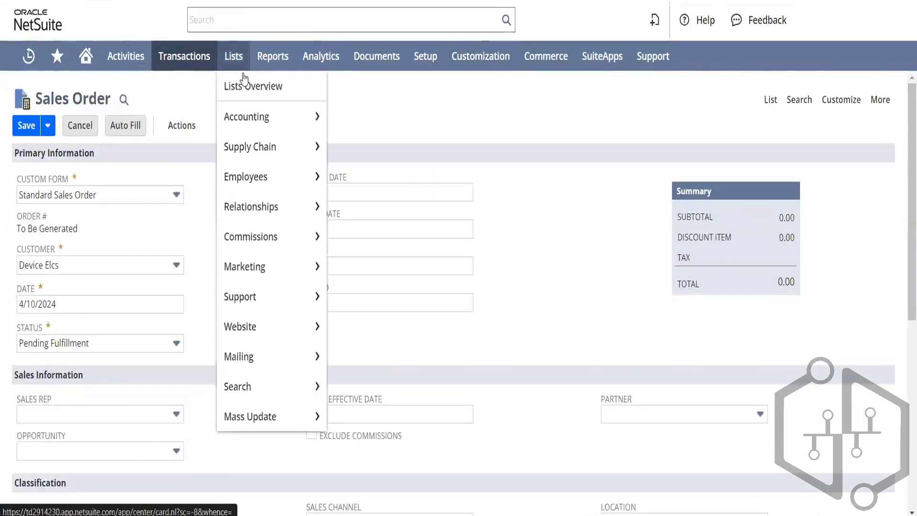
mouse_move(268, 117)
right_click(409, 137)
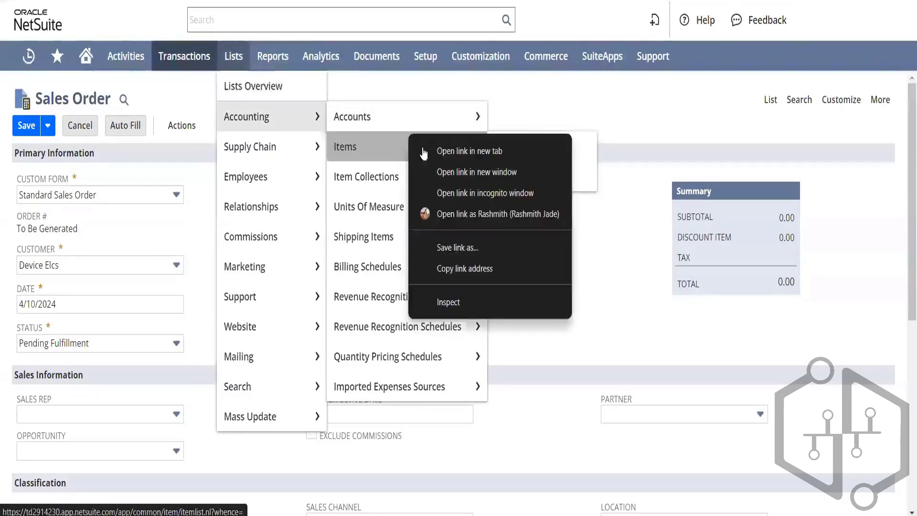
left_click(423, 151)
key("ctrl+Tab")
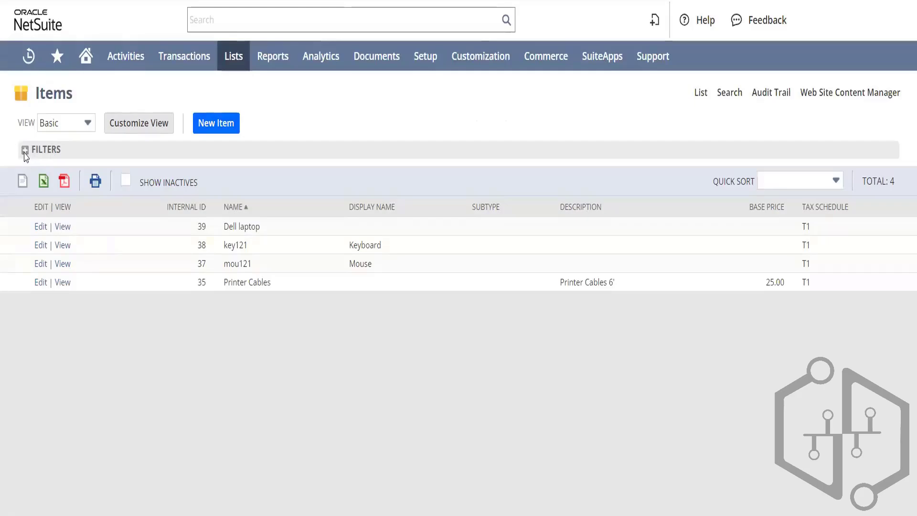
left_click(48, 228)
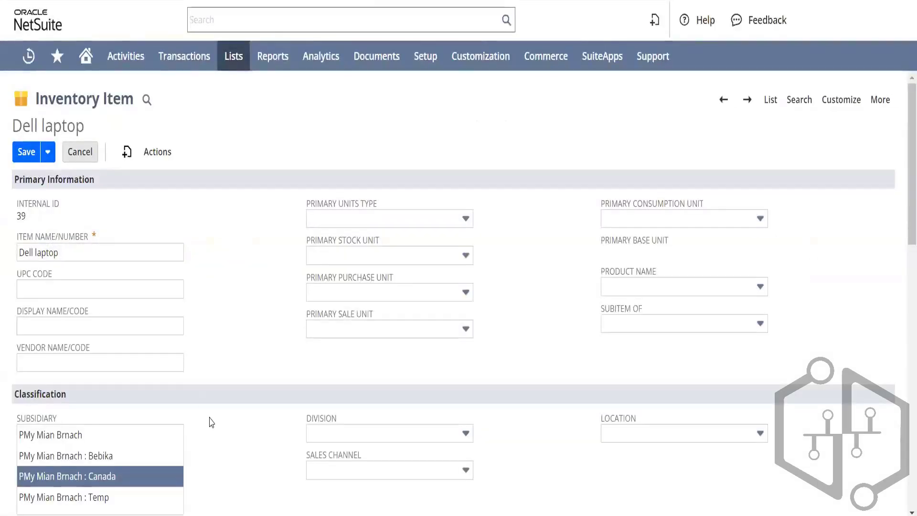
Change the Dell laptop's subsidiary to PMy Mian Brnach and include its children
scroll(902, 191, "down", 3)
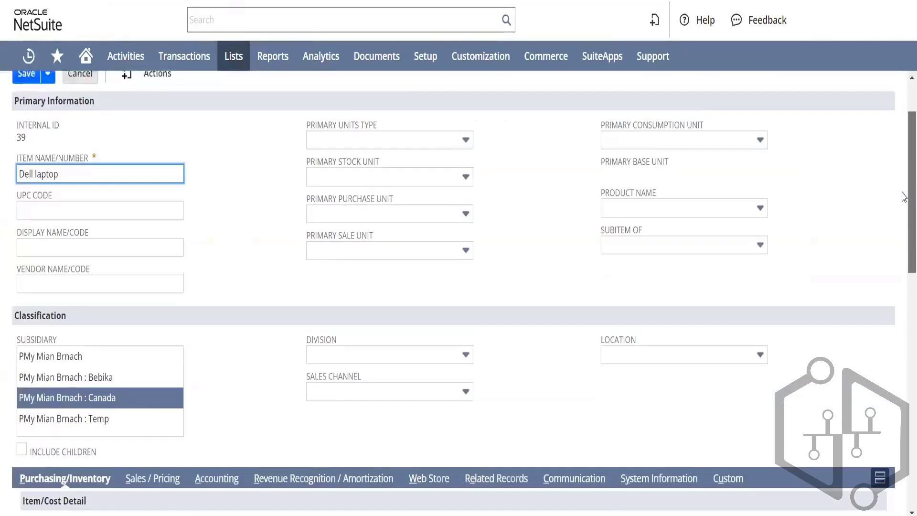
left_click(29, 310)
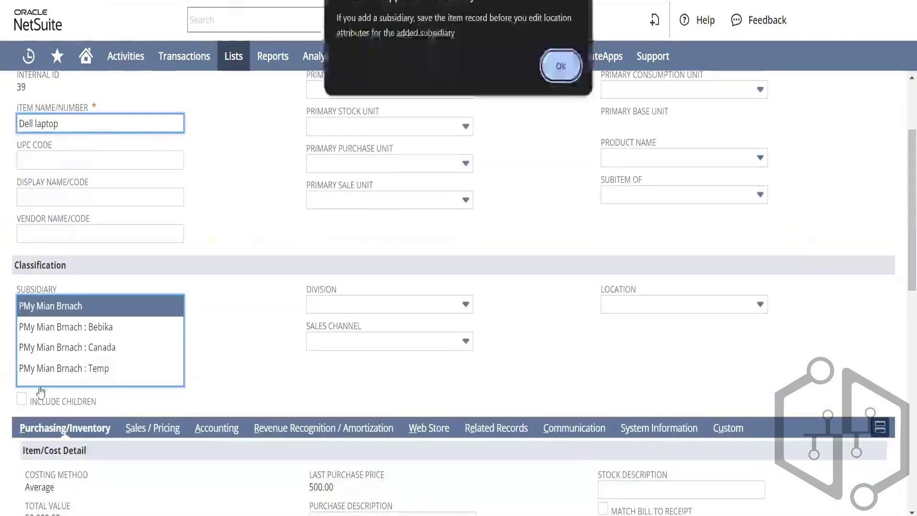
left_click(558, 64)
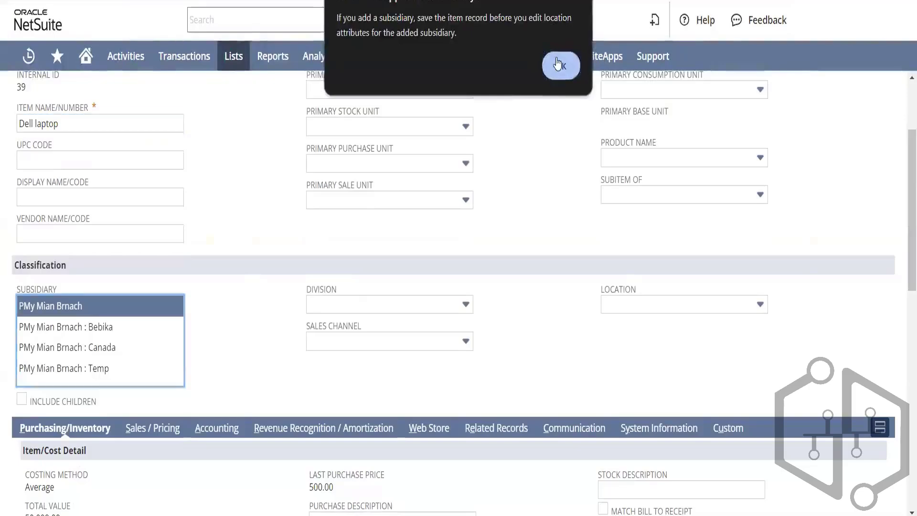
left_click(24, 403)
Try to save the Dell laptop item with Cloud Location as its location, and go back to the item form
left_click(611, 310)
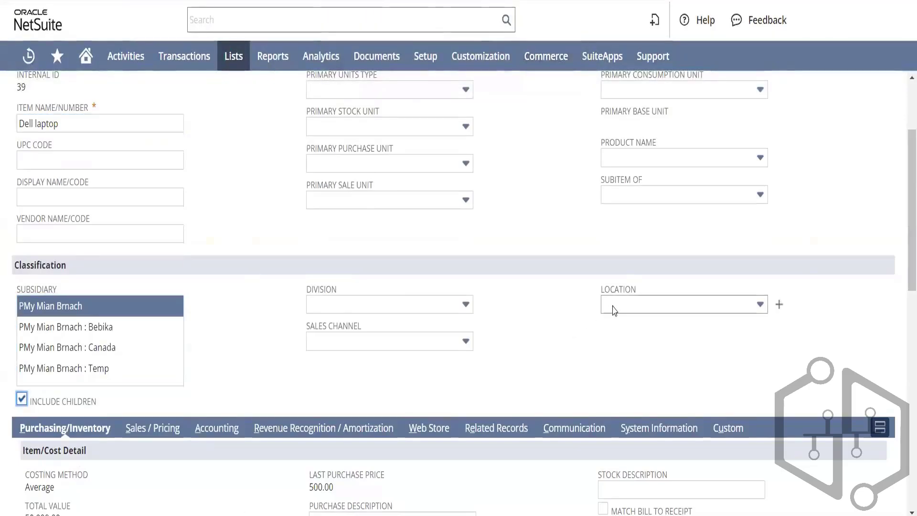
left_click(612, 311)
left_click(642, 311)
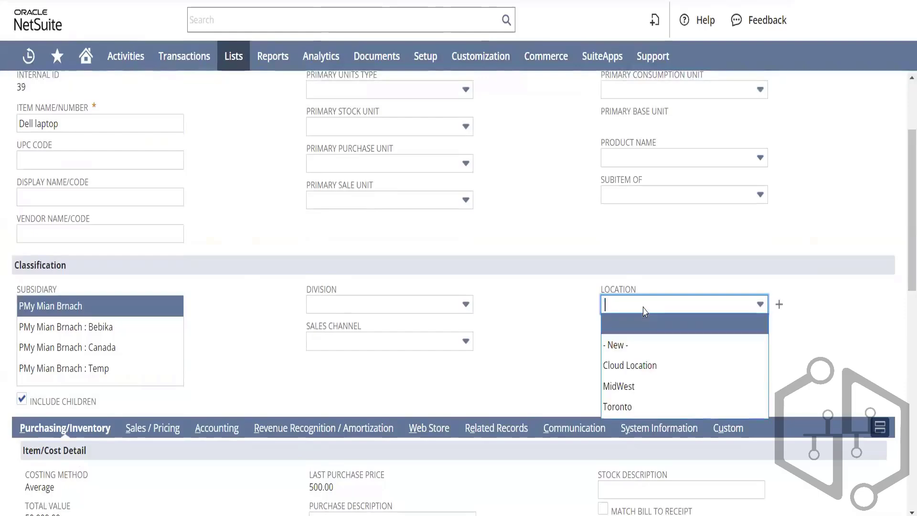
left_click(644, 365)
scroll(332, 241, "up", 3)
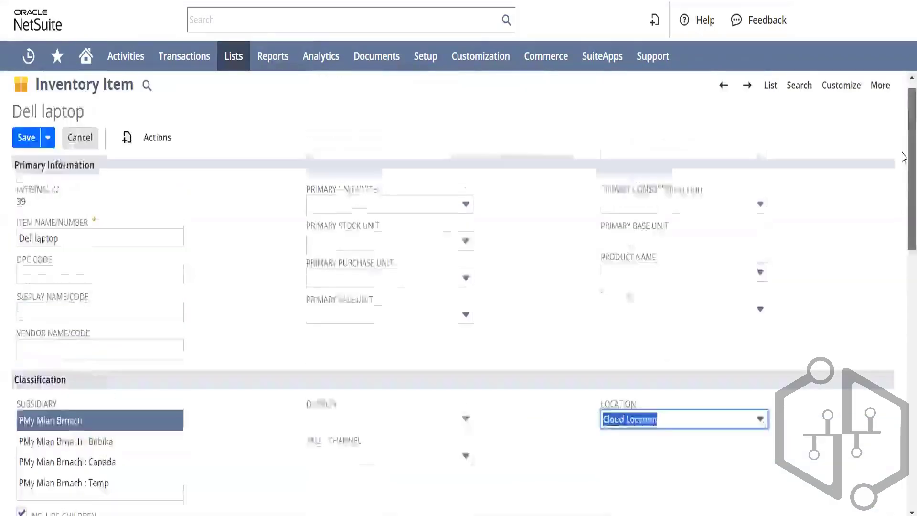
left_click(27, 152)
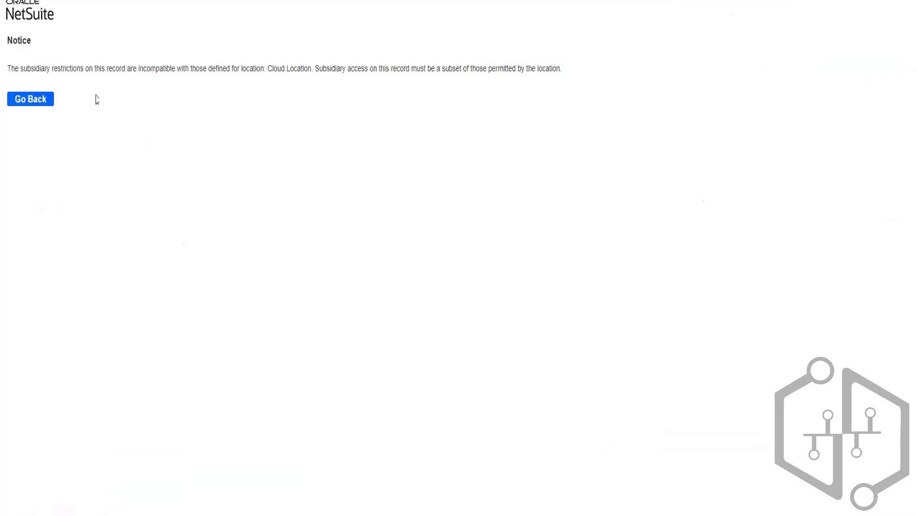
left_click(43, 103)
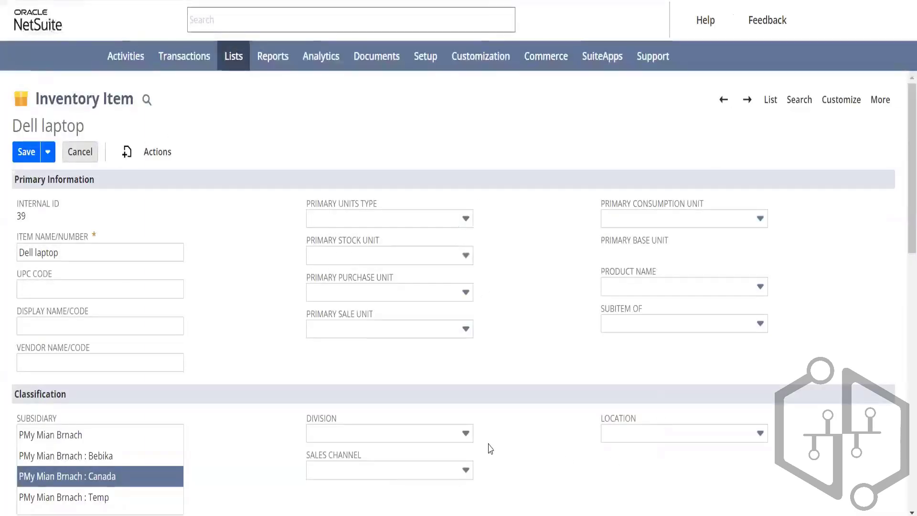
Assign the Dell laptop to subsidiary PMy Mian Brnach with children included, without a location, and save the item
left_click(103, 434)
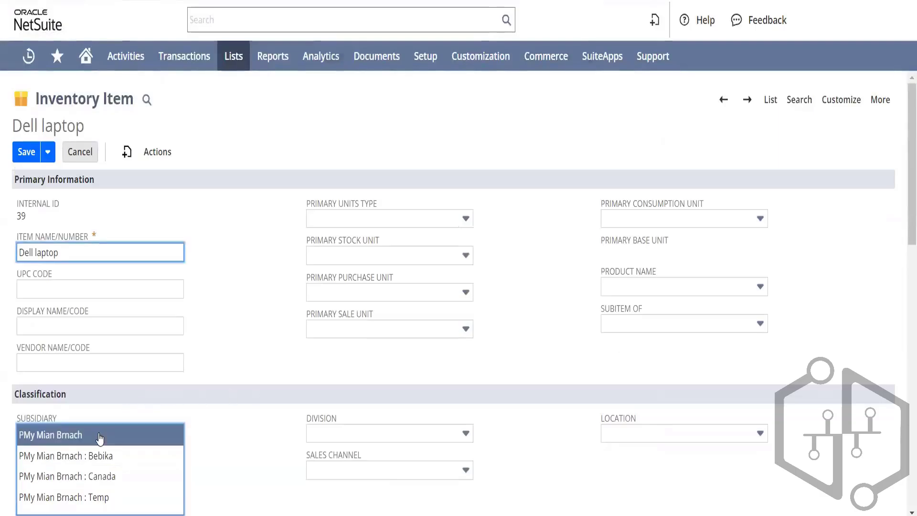
left_click(558, 65)
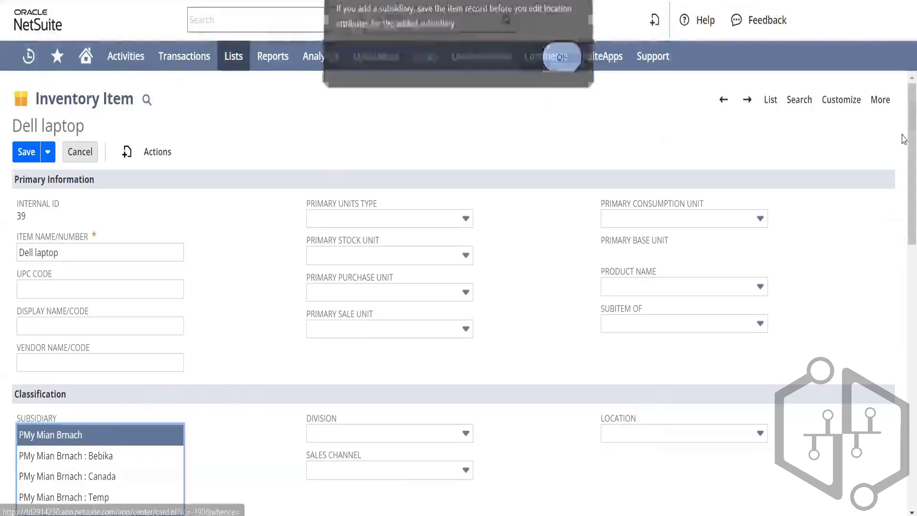
left_click_drag(910, 138, 904, 223)
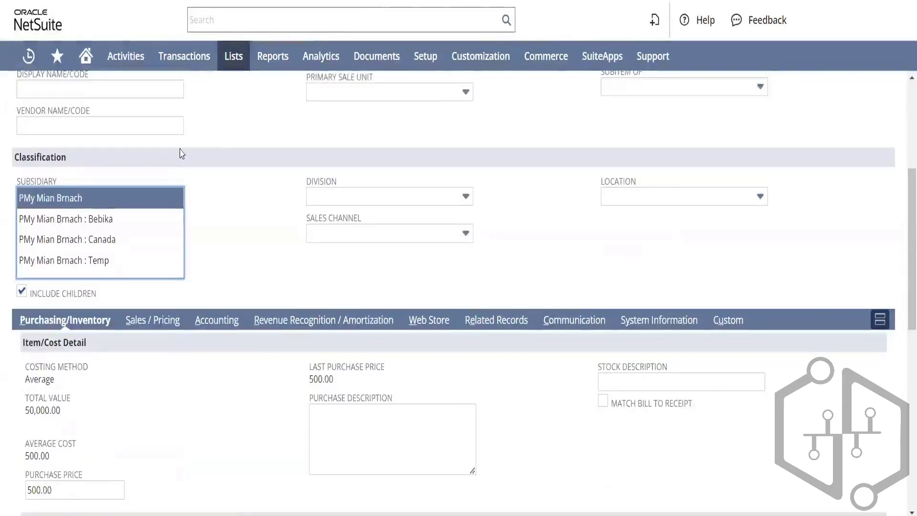
left_click_drag(904, 269, 904, 450)
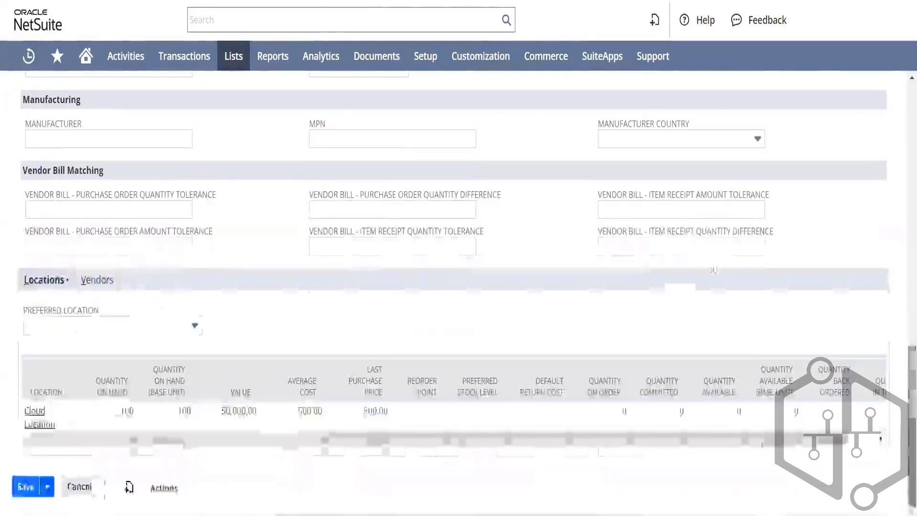
left_click(24, 487)
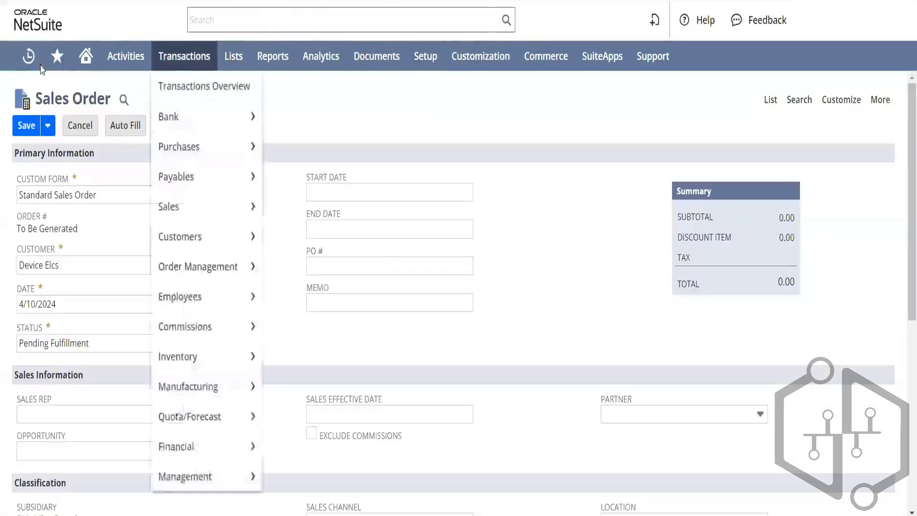
Reload the sales order form, set its status to Pending Fulfillment, and choose Device Elcs as the customer
mouse_move(28, 56)
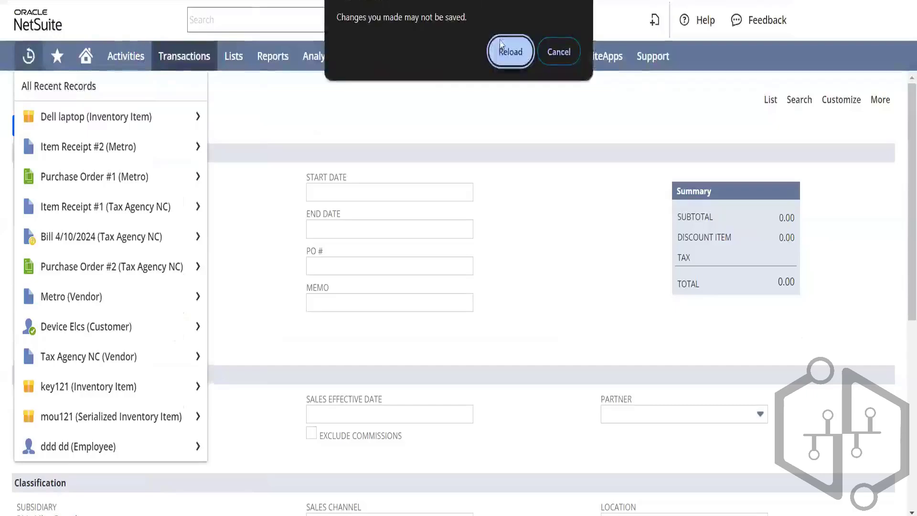
left_click(510, 51)
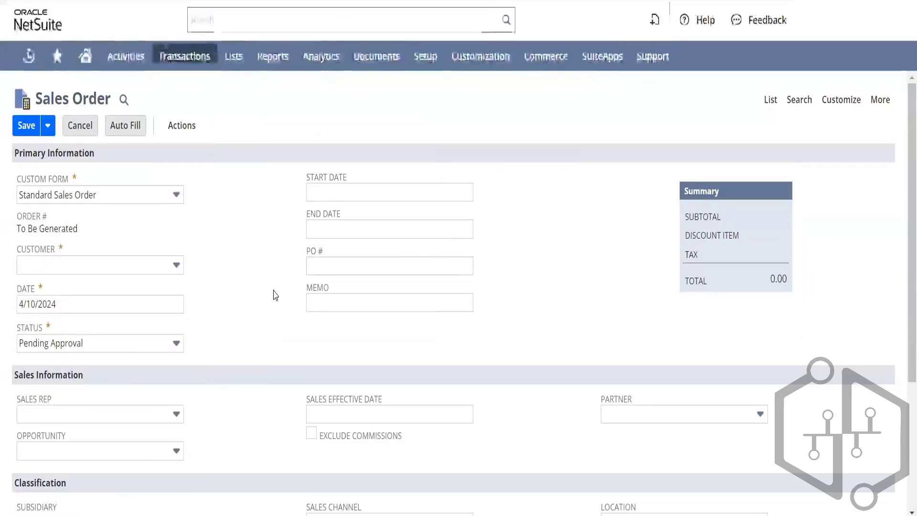
left_click(175, 349)
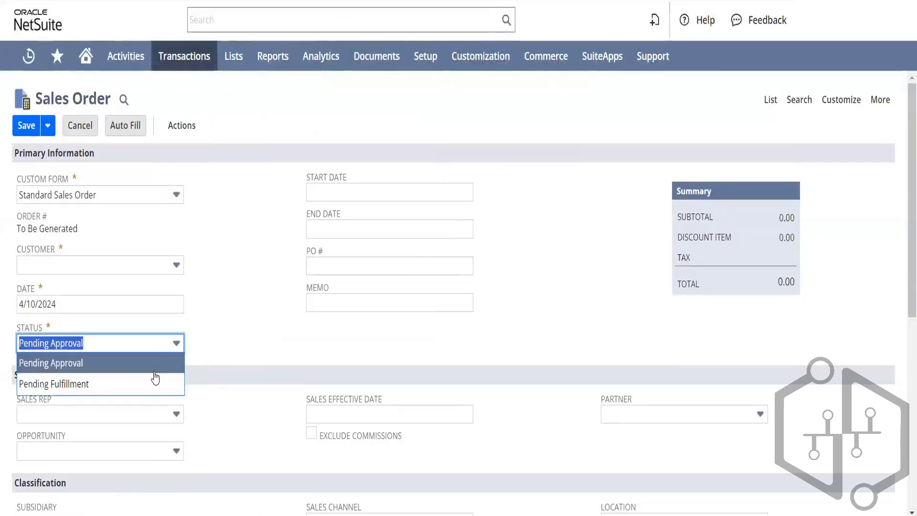
left_click(153, 378)
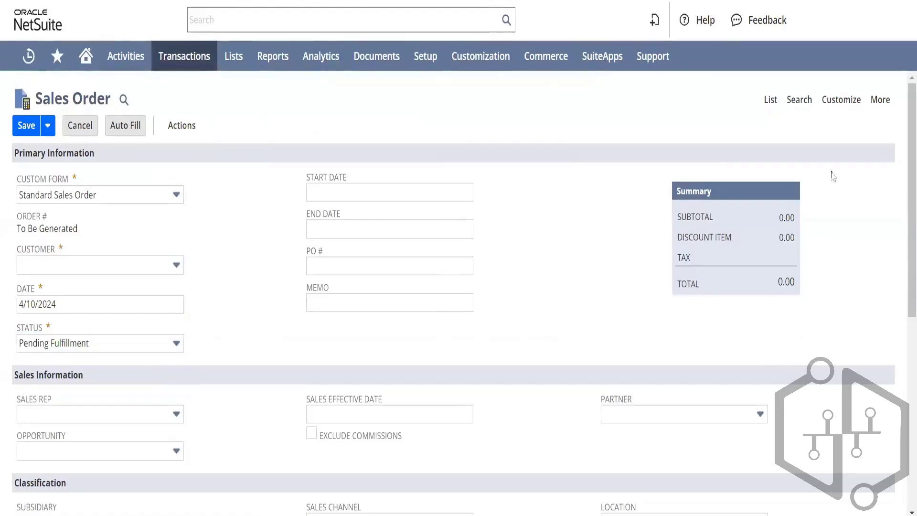
left_click_drag(910, 184, 910, 262)
scroll(282, 229, "up", 3)
left_click(121, 267)
left_click(81, 417)
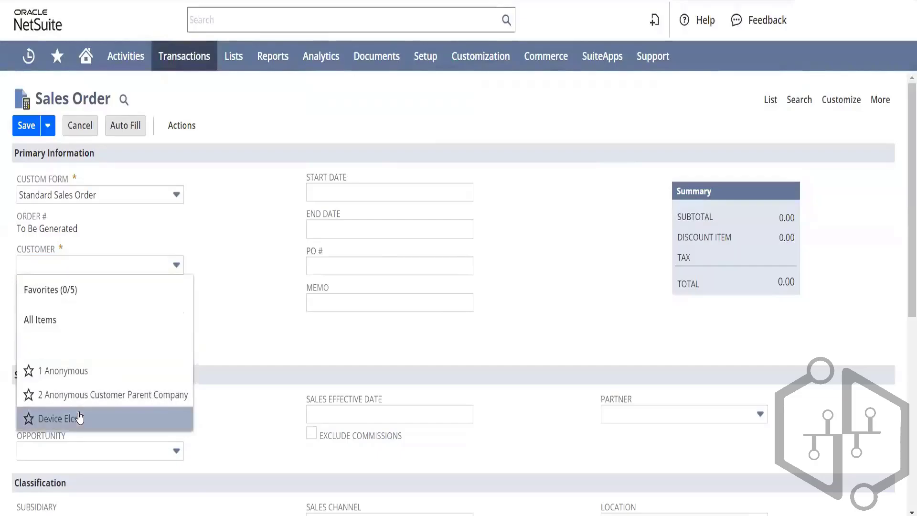
left_click(246, 320)
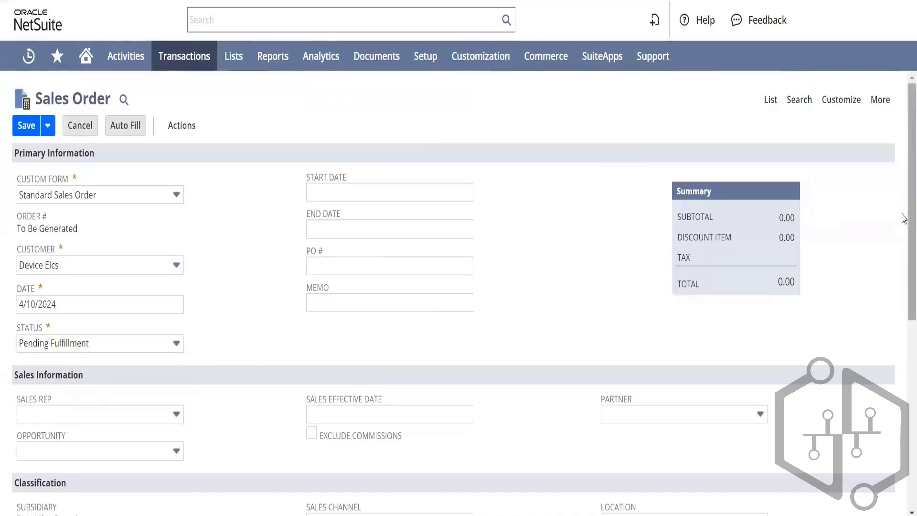
Select Dell laptop on the sales order's first item line and check which locations the order offers
scroll(905, 330, "down", 6)
left_click(100, 470)
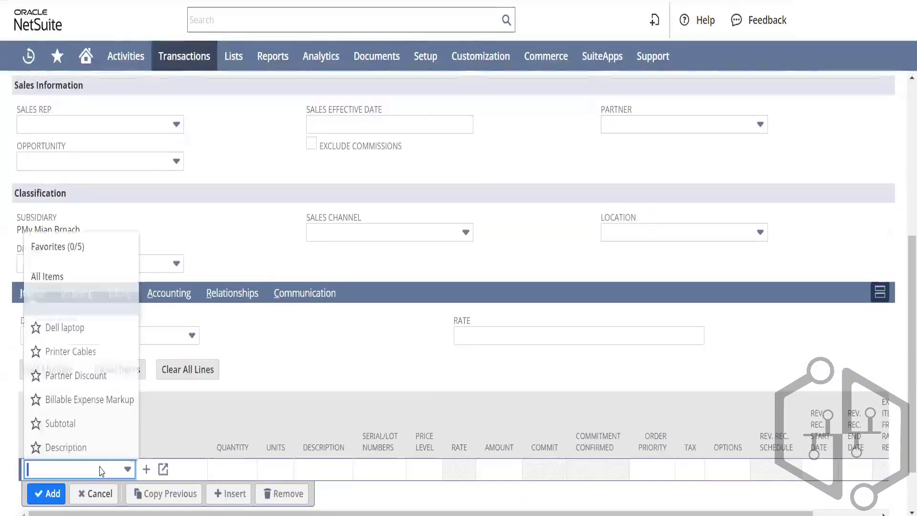
left_click(82, 334)
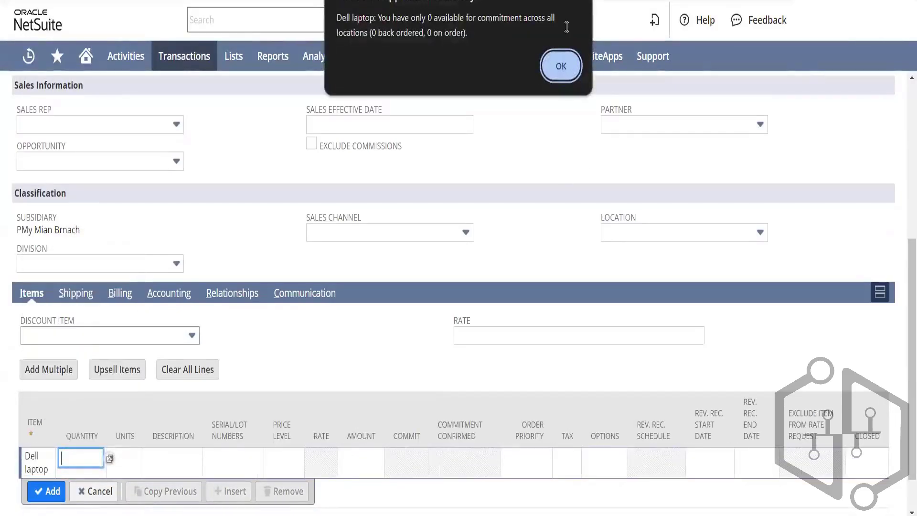
left_click(566, 67)
mouse_move(559, 67)
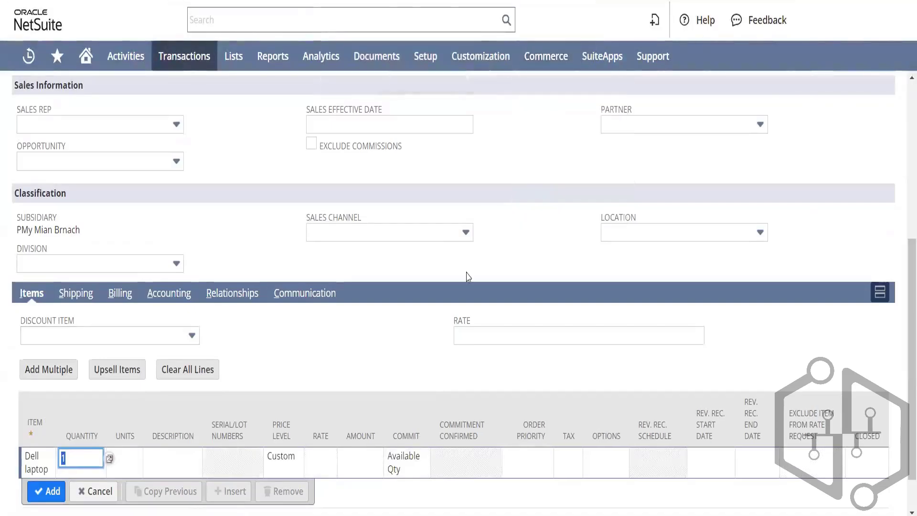
left_click(626, 236)
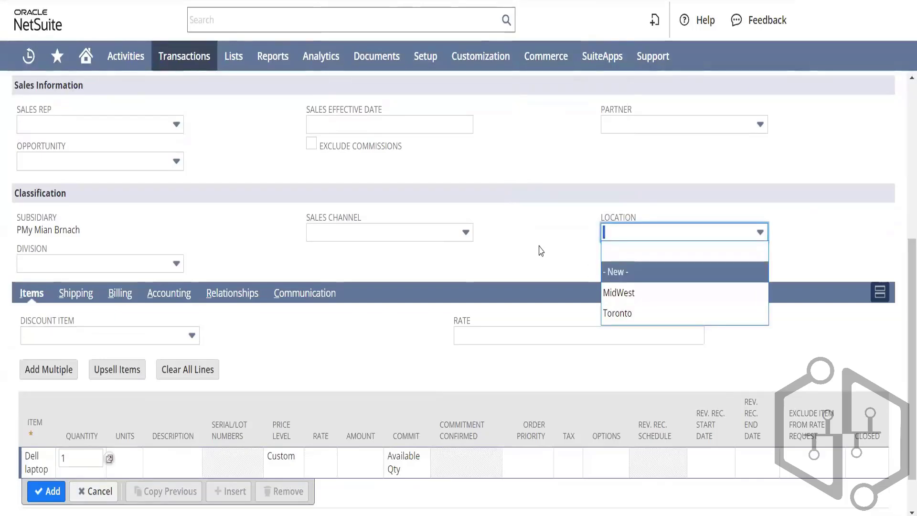
scroll(640, 206, "up", 5)
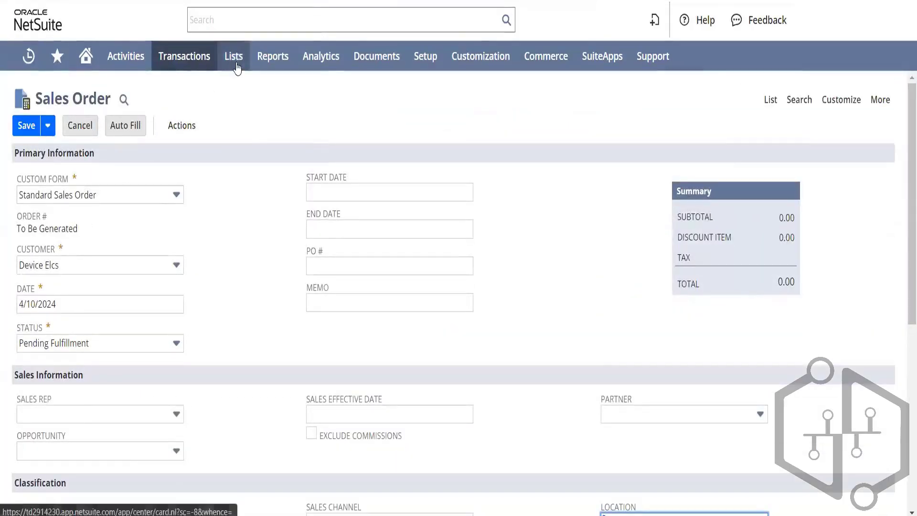
Leave the sales order without saving it and go to the customers list
mouse_move(231, 58)
mouse_move(289, 114)
mouse_move(399, 163)
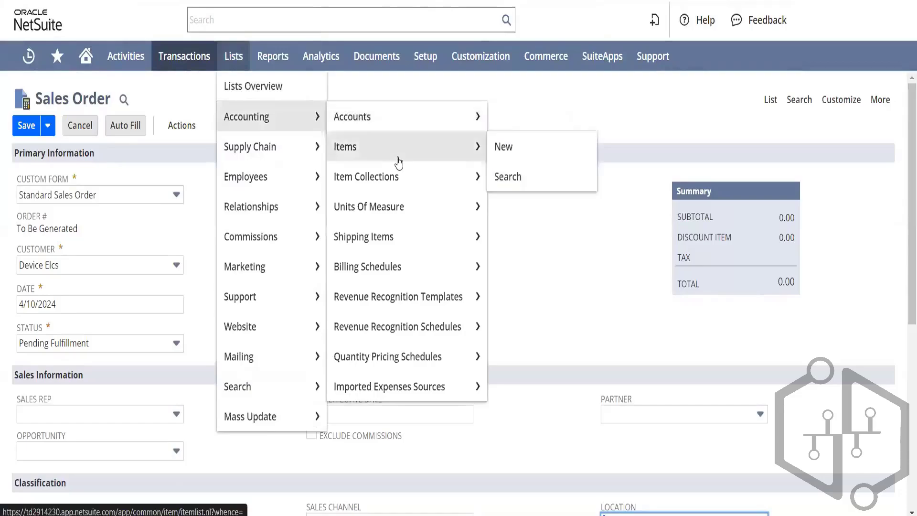
mouse_move(276, 184)
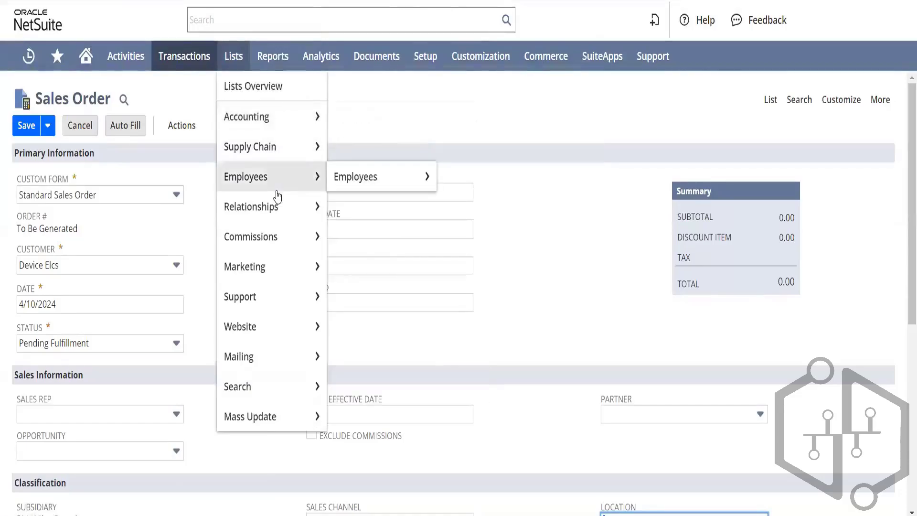
mouse_move(282, 207)
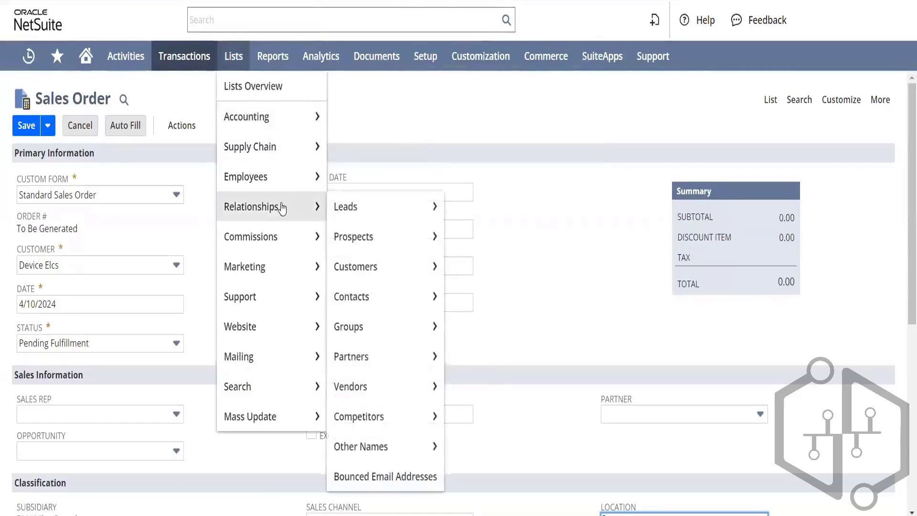
left_click(394, 266)
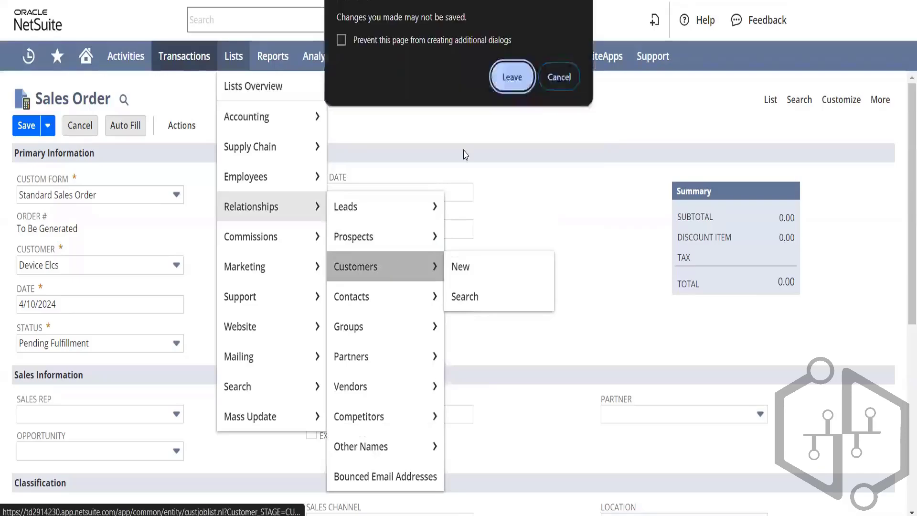
left_click(512, 78)
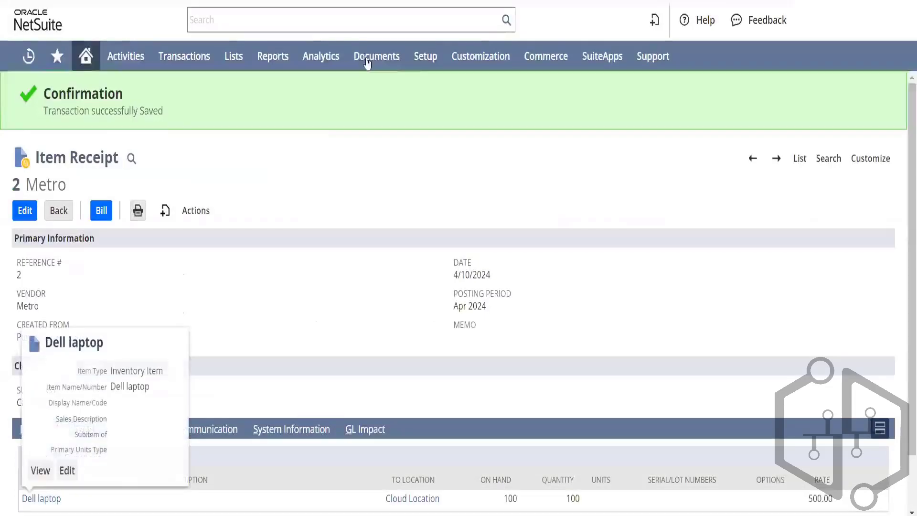
Open the Cloud Location record from the company's locations list and check its subsidiary and inventory availability settings
mouse_move(423, 56)
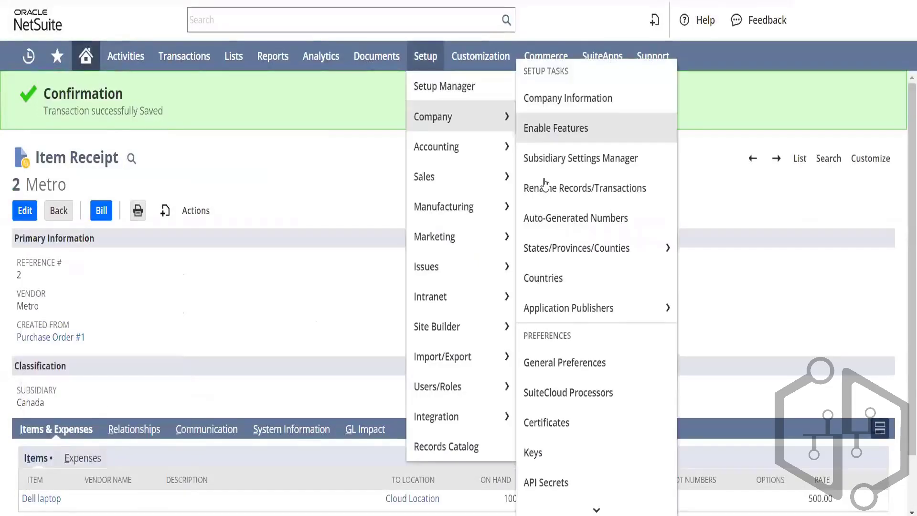
mouse_move(587, 499)
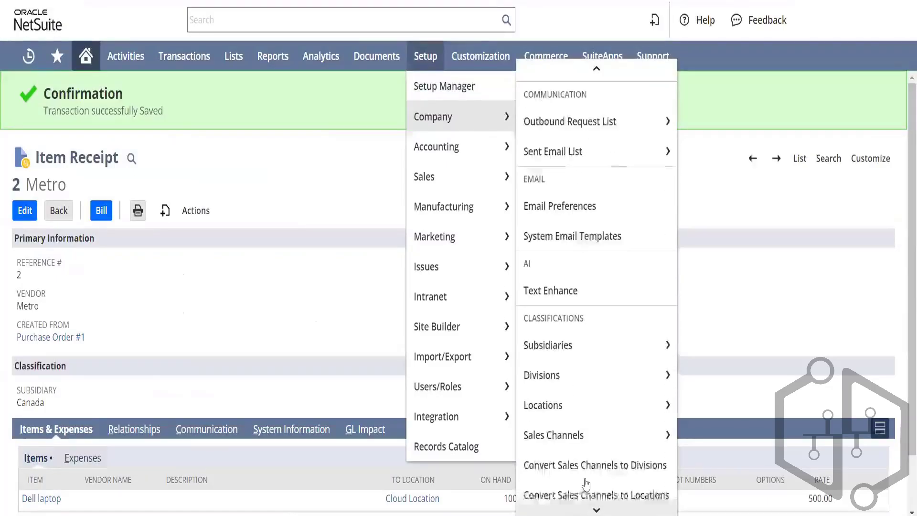
left_click(545, 404)
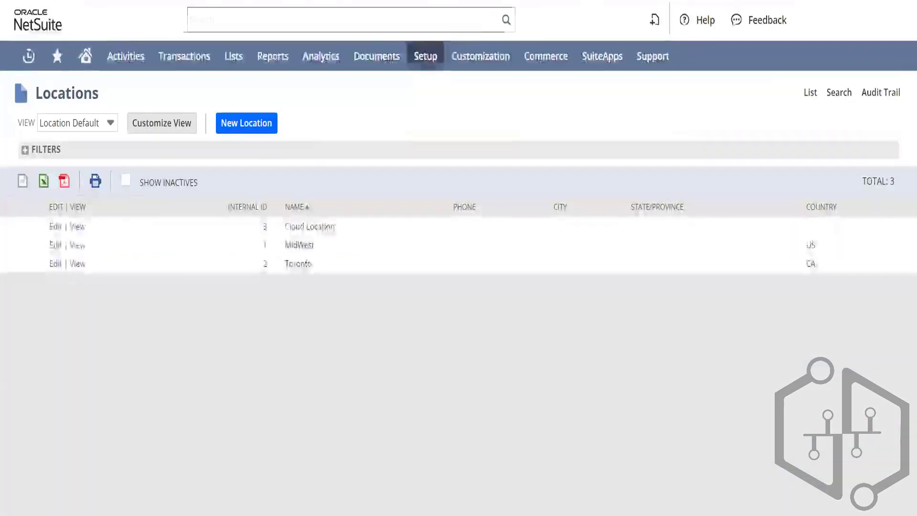
left_click(76, 227)
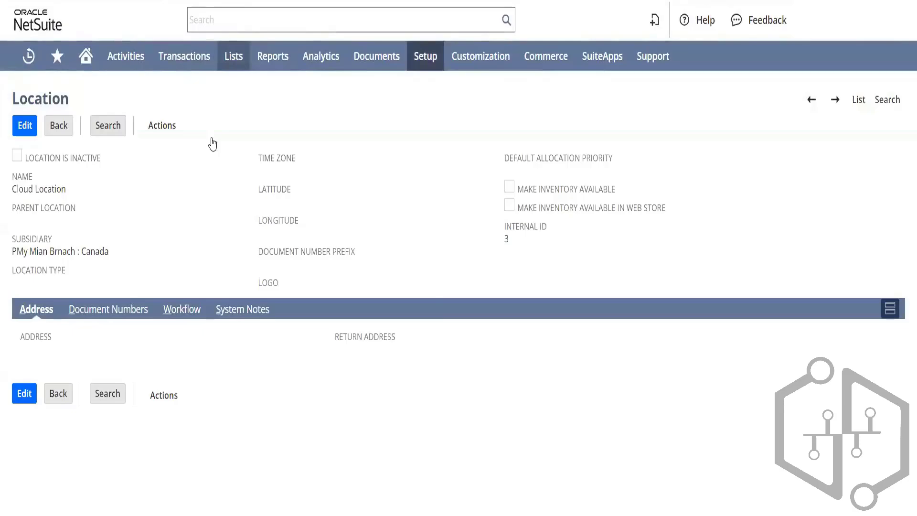
Start a new sales order for customer Device Elcs with the status Pending Fulfillment
mouse_move(215, 165)
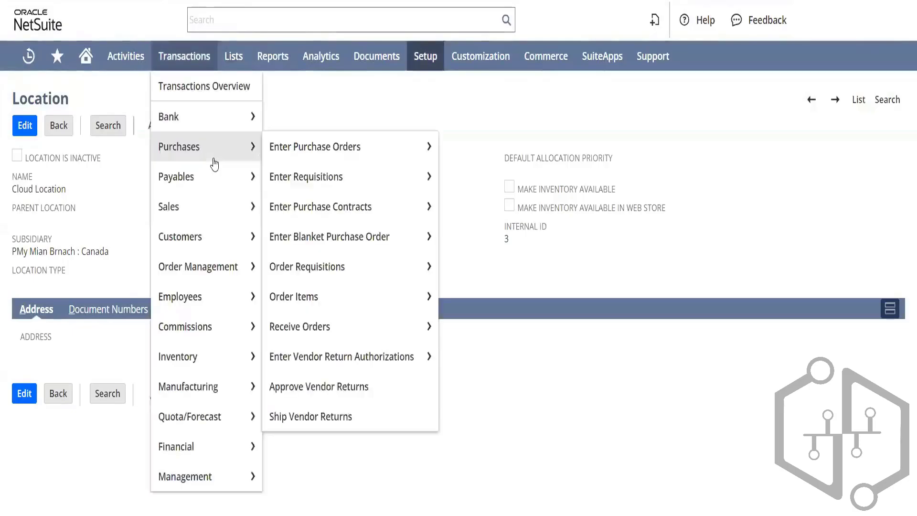
mouse_move(196, 213)
mouse_move(317, 225)
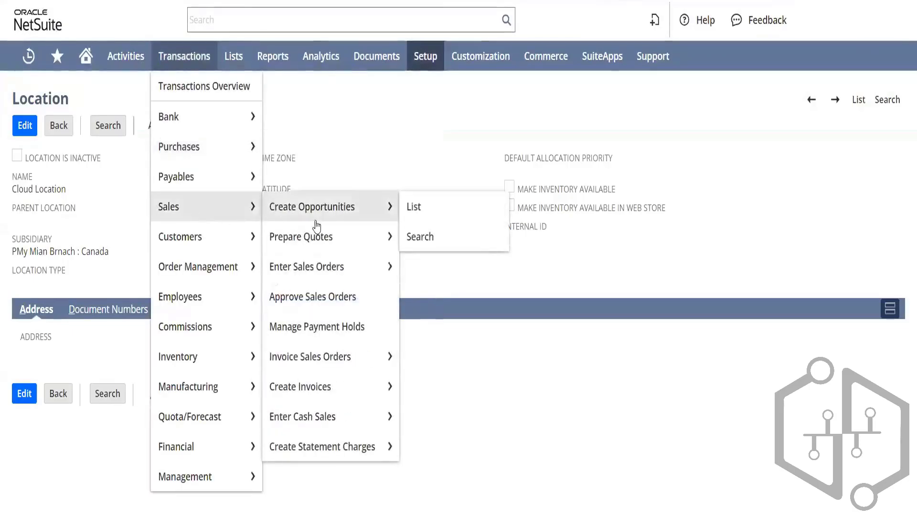
left_click(331, 277)
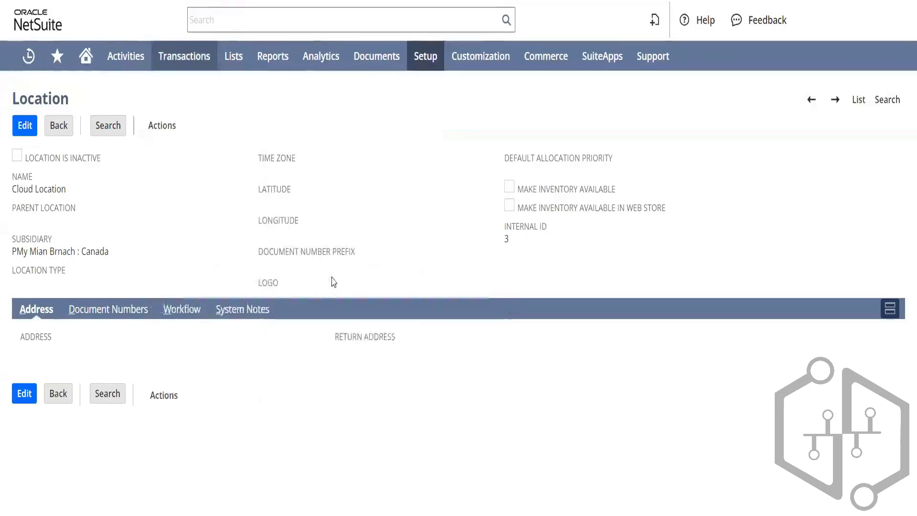
left_click(164, 270)
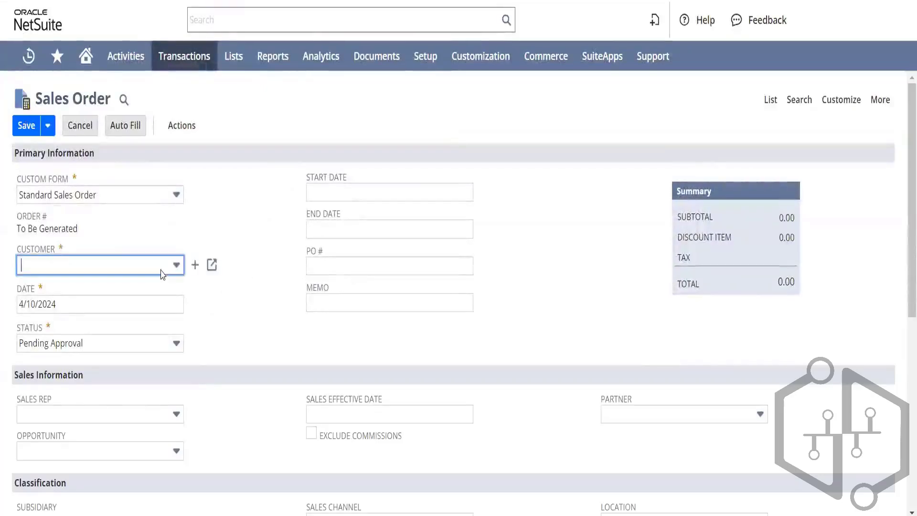
left_click(114, 423)
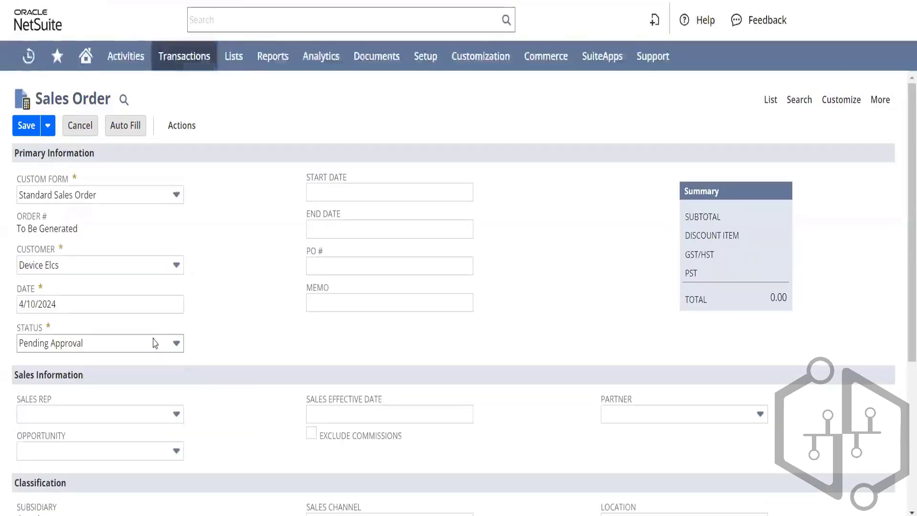
left_click(145, 350)
left_click(131, 380)
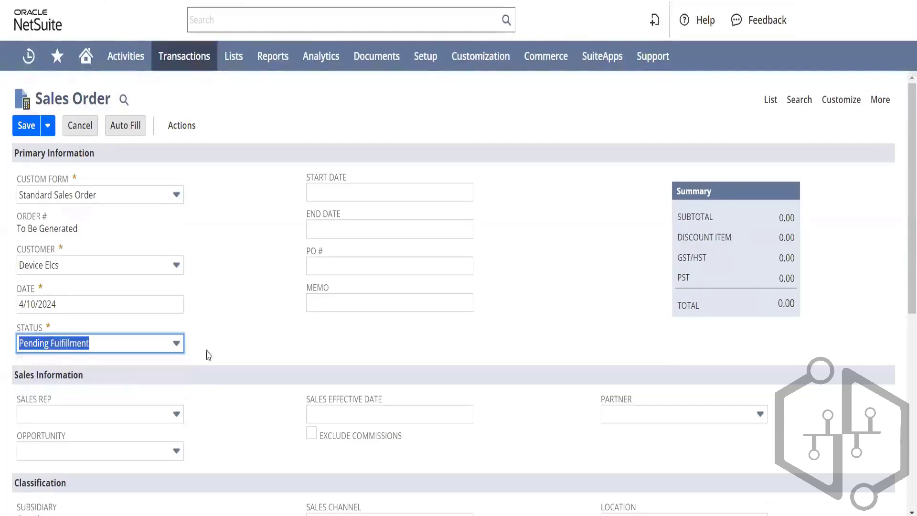
Choose Dell laptop on the sales order's first item line and set the order's location to Cloud Location
left_click_drag(906, 154, 906, 311)
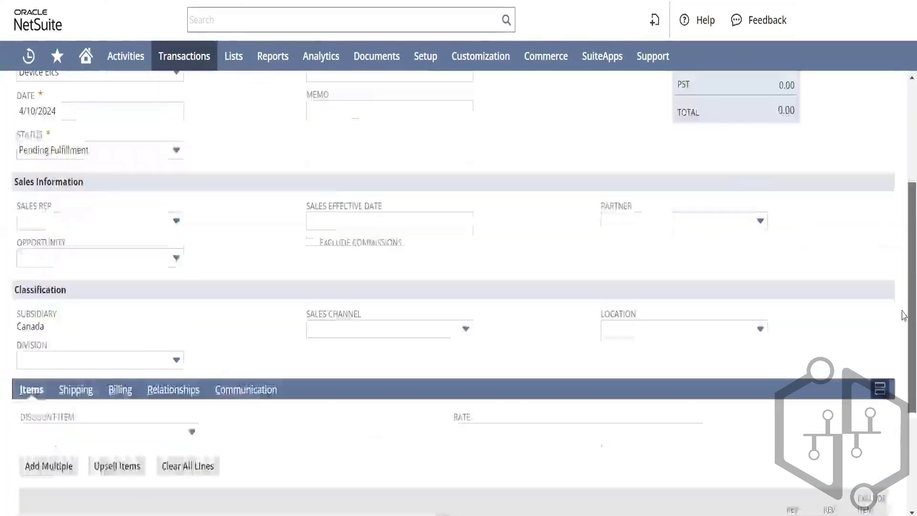
left_click(63, 457)
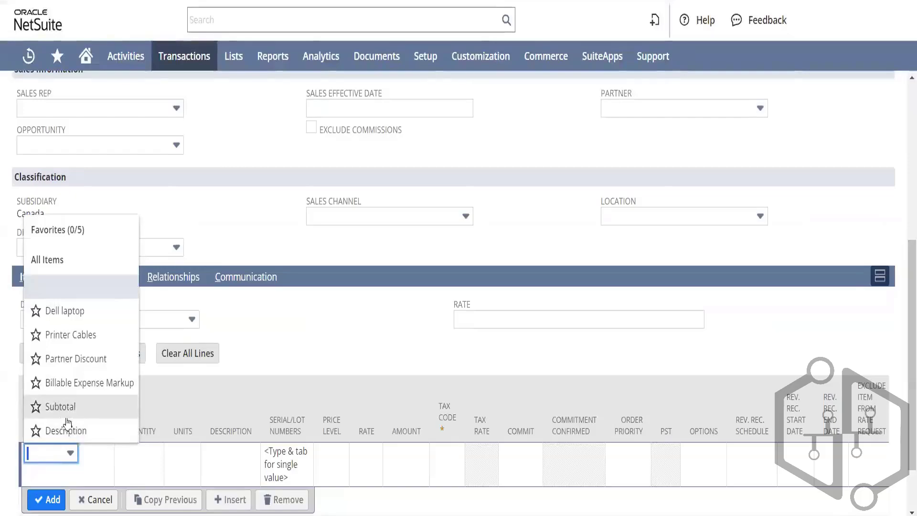
left_click(85, 313)
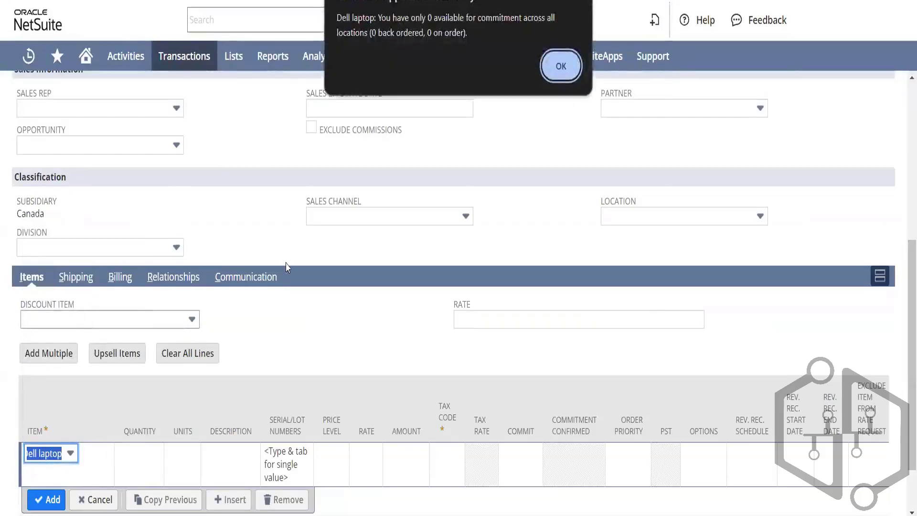
left_click(562, 67)
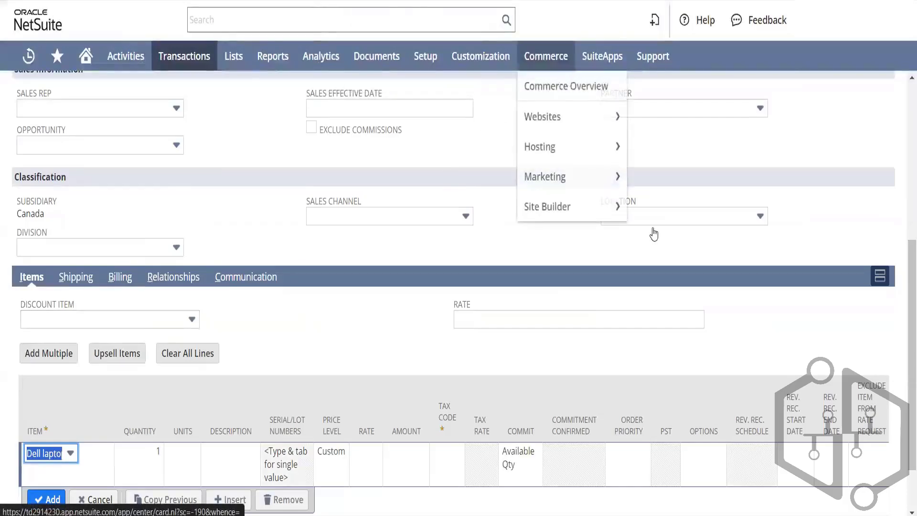
left_click(639, 217)
left_click(640, 280)
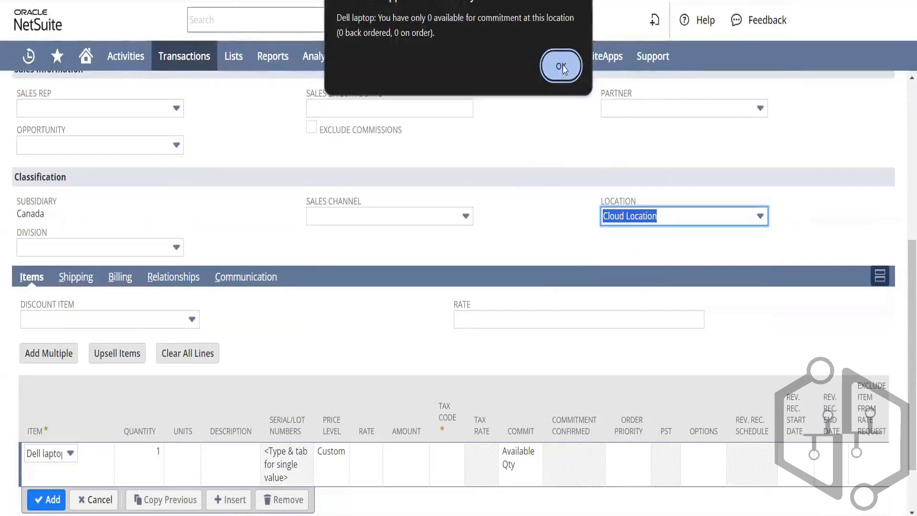
left_click(562, 67)
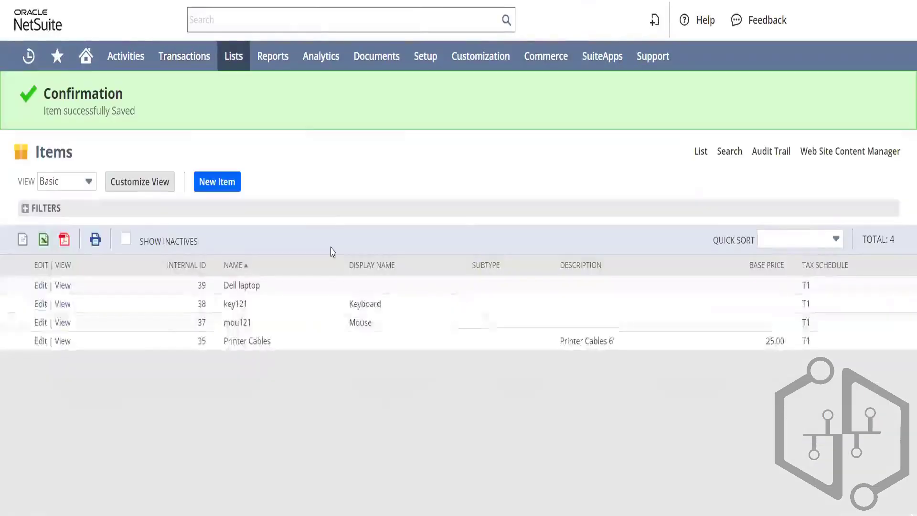
View the Dell laptop item record and compare its on-hand and available quantities by location
left_click(64, 289)
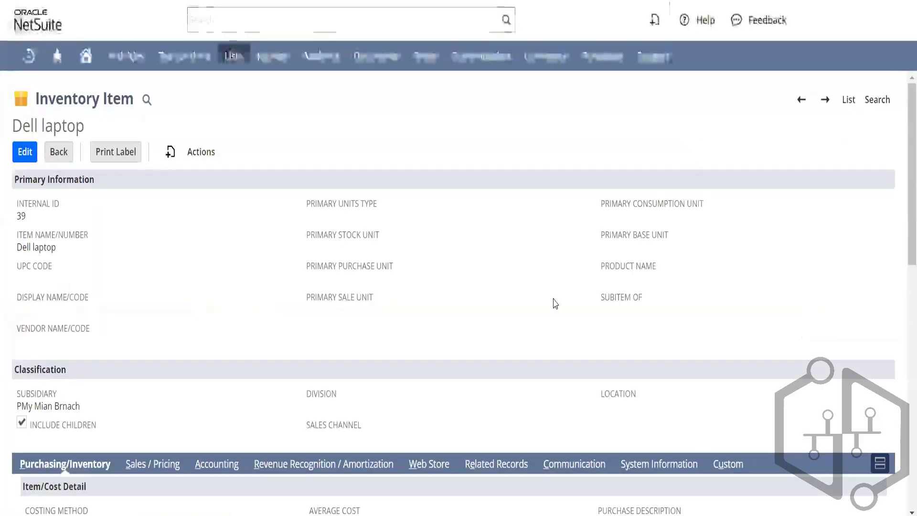
left_click_drag(910, 203, 904, 482)
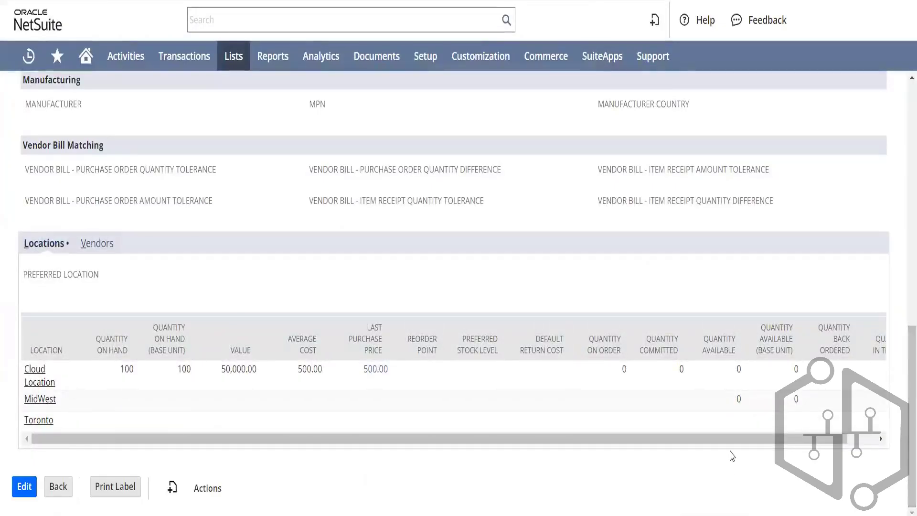
left_click_drag(849, 438, 877, 452)
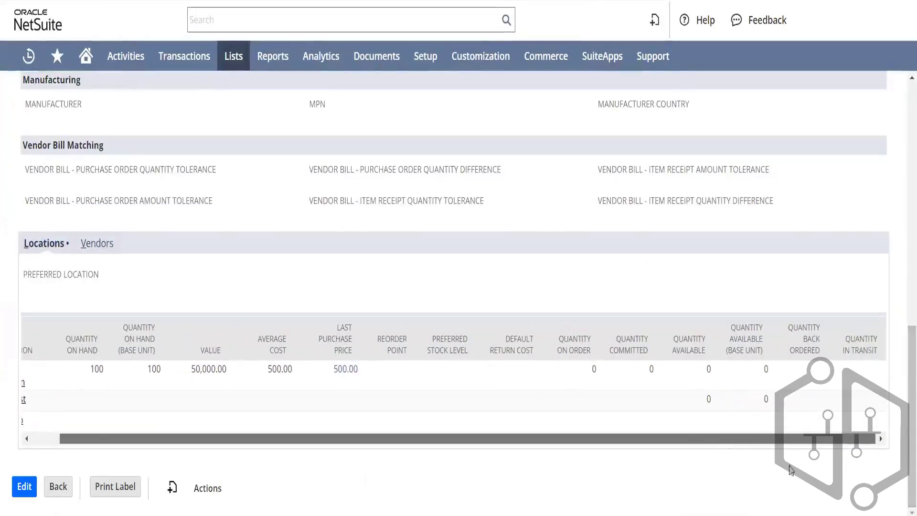
left_click_drag(790, 470, 663, 471)
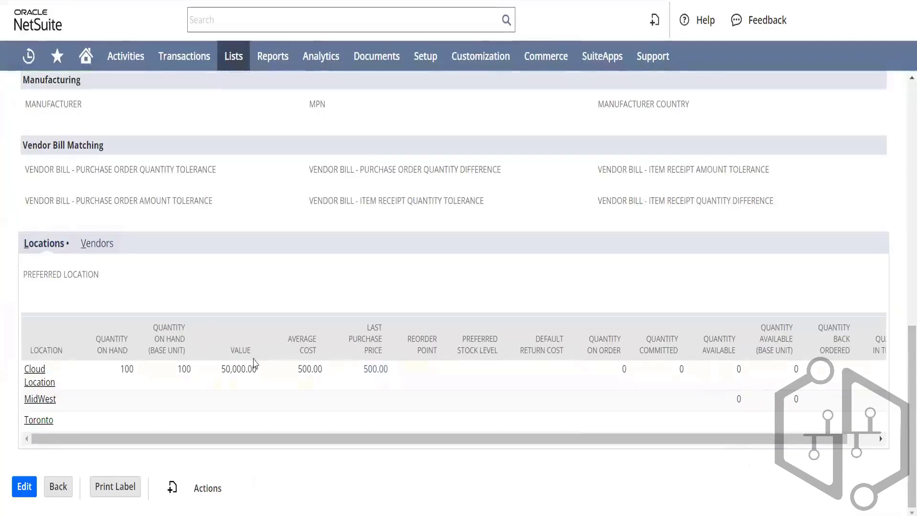
double_click(124, 369)
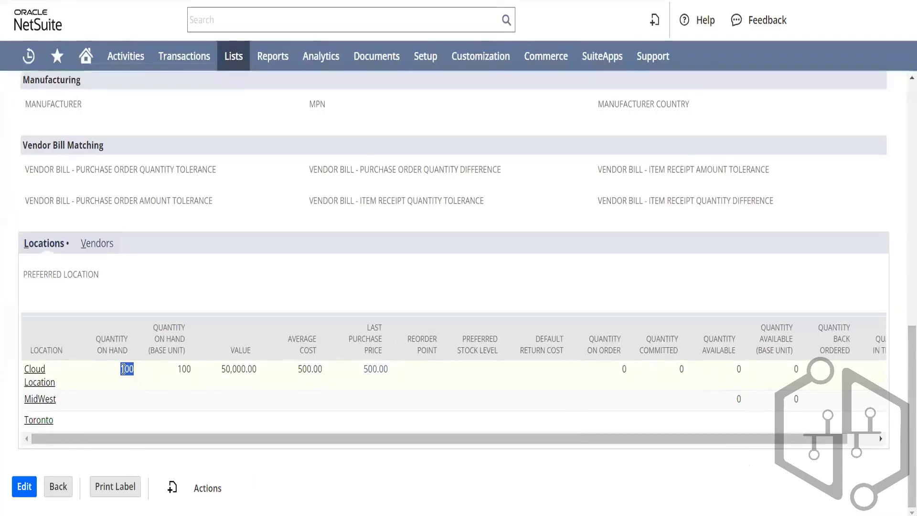
left_click_drag(903, 370, 904, 136)
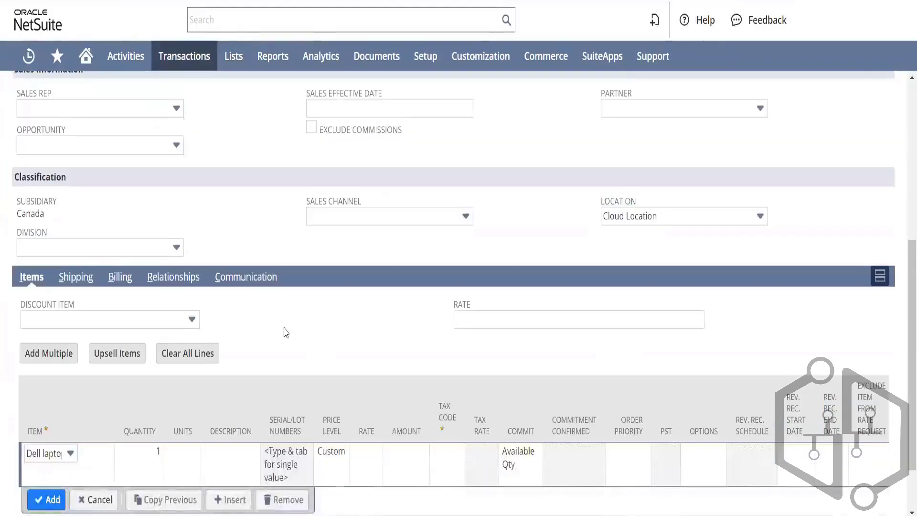
Set the tax code of the sales order's Dell laptop line to CA-E and try to add the line
left_click(446, 454)
left_click(399, 453)
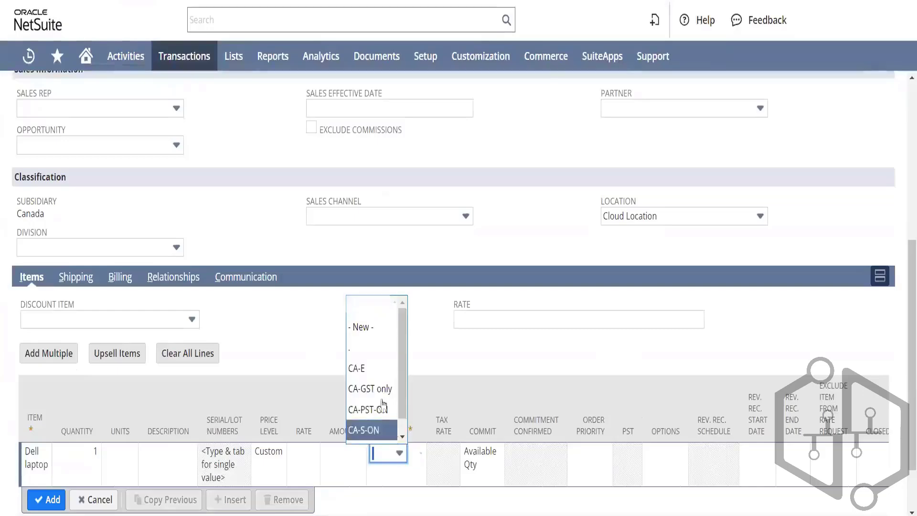
left_click(373, 368)
key("Tab")
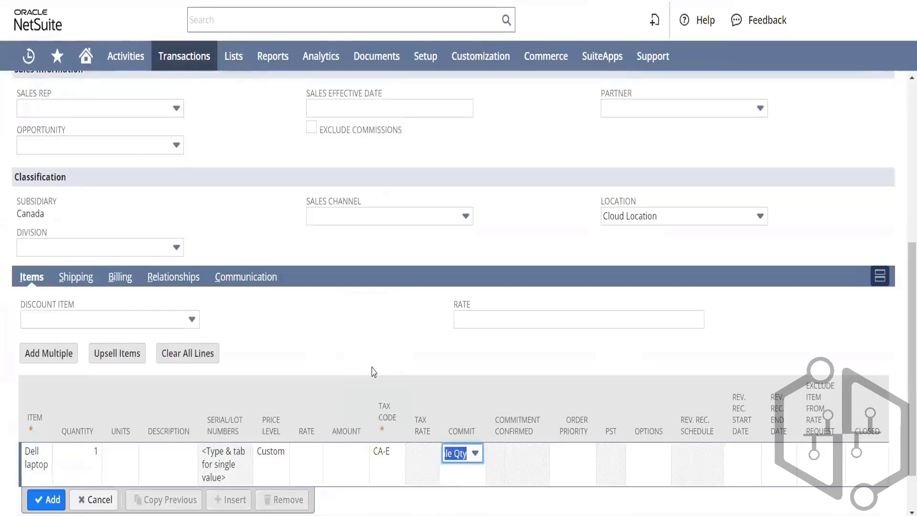
key("Tab")
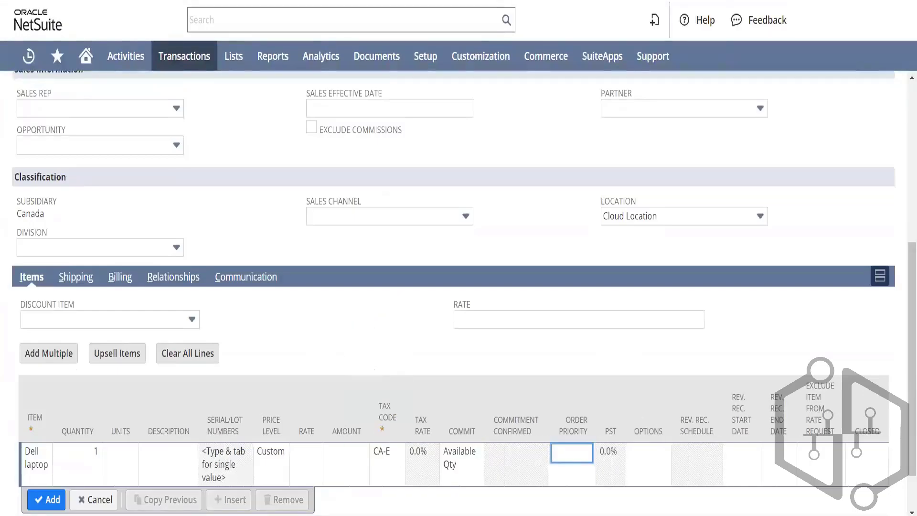
left_click(47, 500)
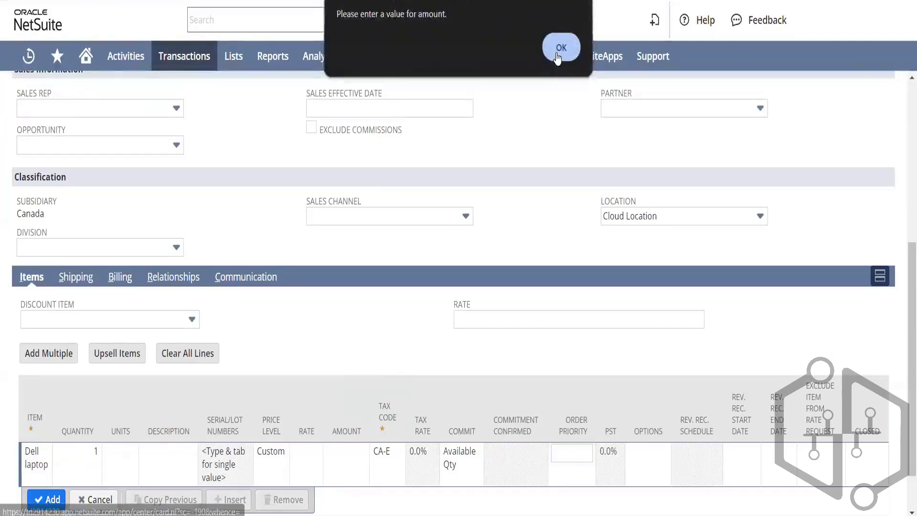
Set the Dell laptop line's rate to 100 and add the line to the sales order
left_click(558, 53)
left_click(307, 451)
type("1")
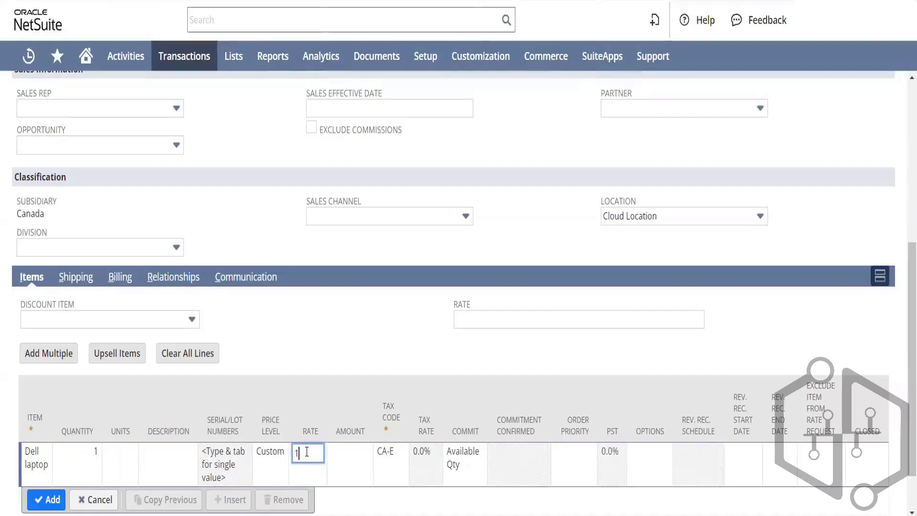
type("00")
key("Tab")
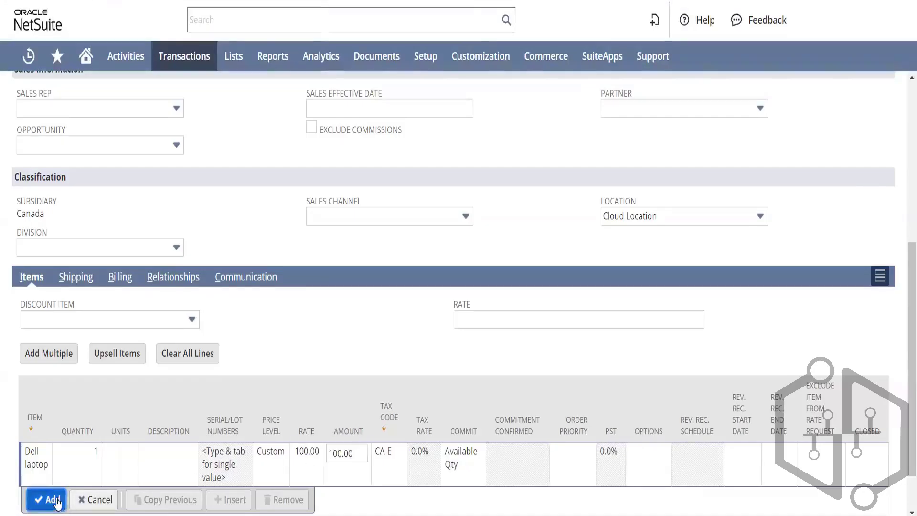
left_click(54, 500)
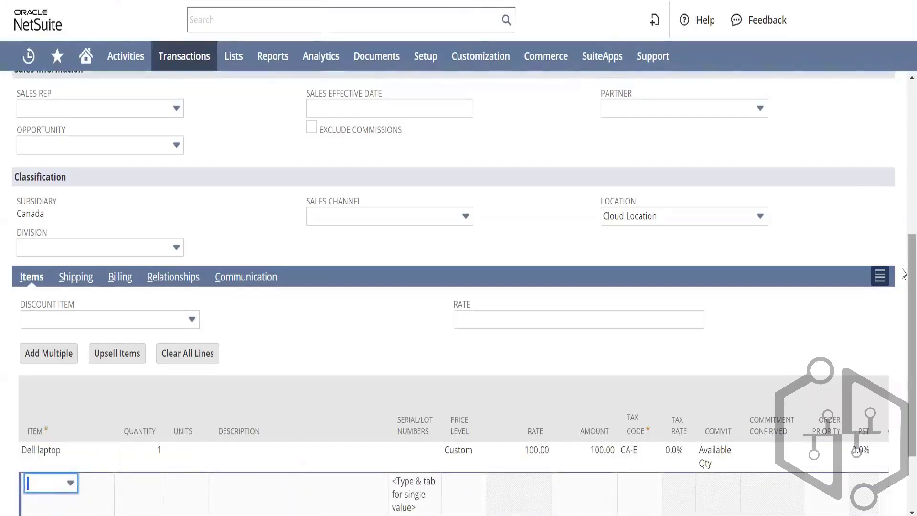
Review the Device Elcs sales order's header and item line, and save the order
left_click_drag(909, 274, 904, 183)
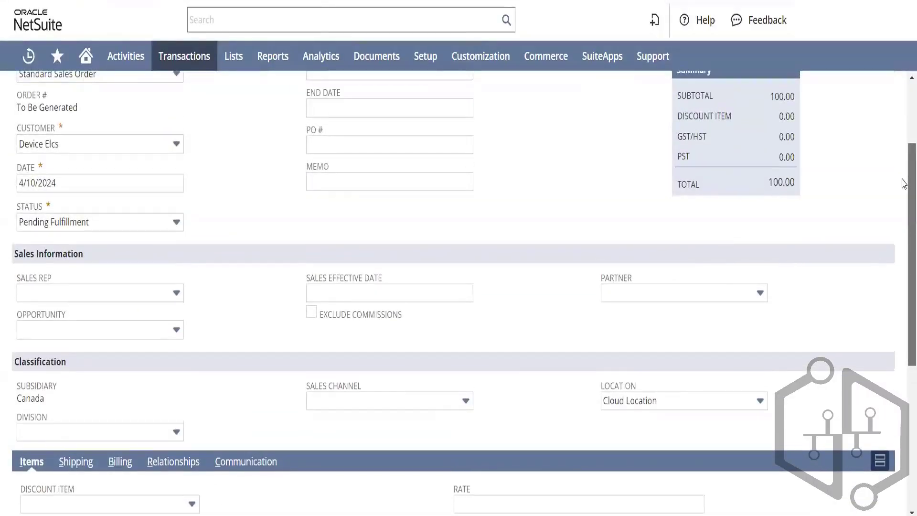
scroll(904, 183, "down", 6)
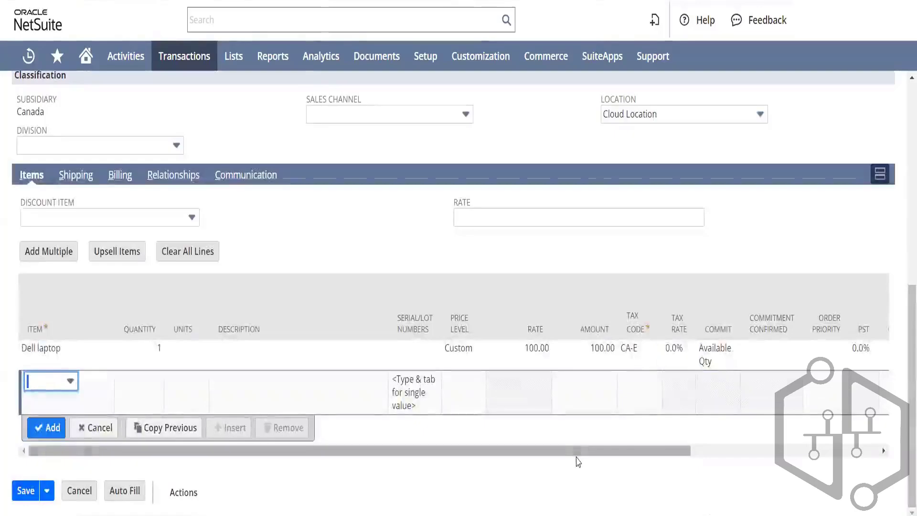
left_click_drag(577, 454, 576, 515)
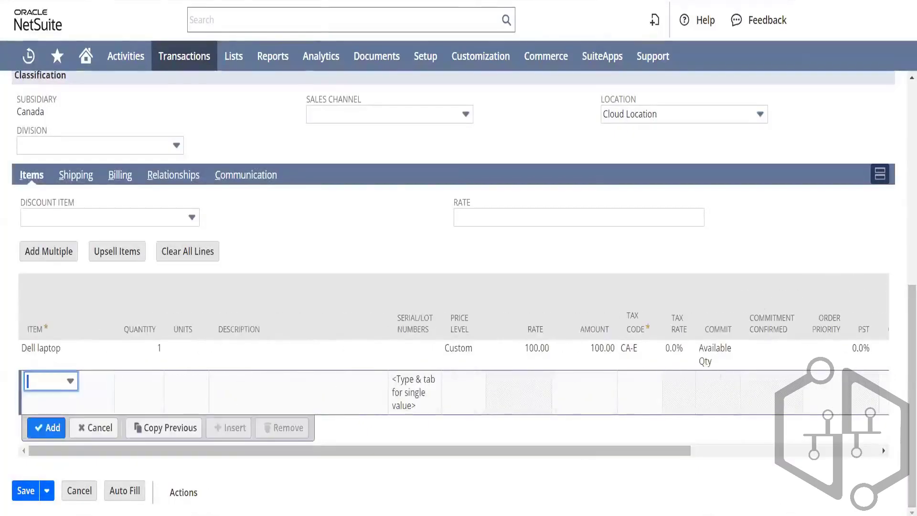
left_click(26, 494)
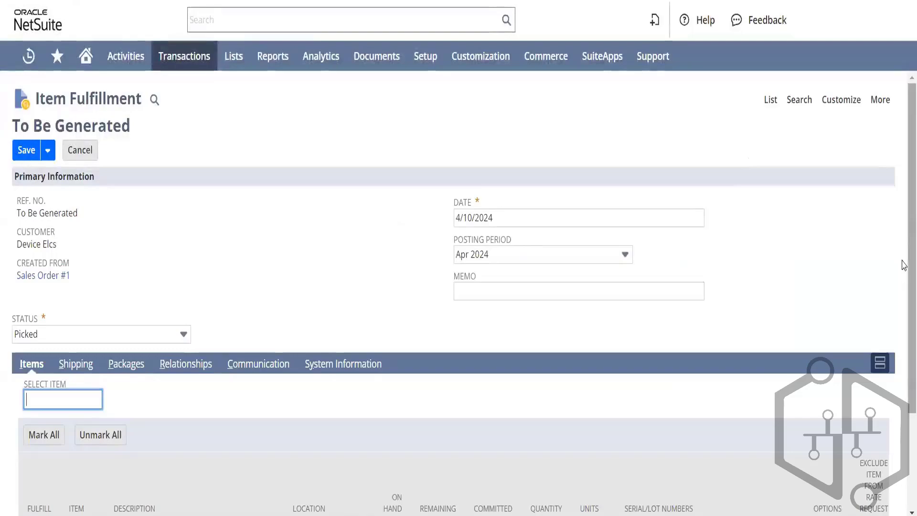
Fulfill 1 Dell laptop from Cloud Location despite it being uncommitted, save the item fulfillment, and mark it packed and shipped
left_click_drag(909, 262, 908, 380)
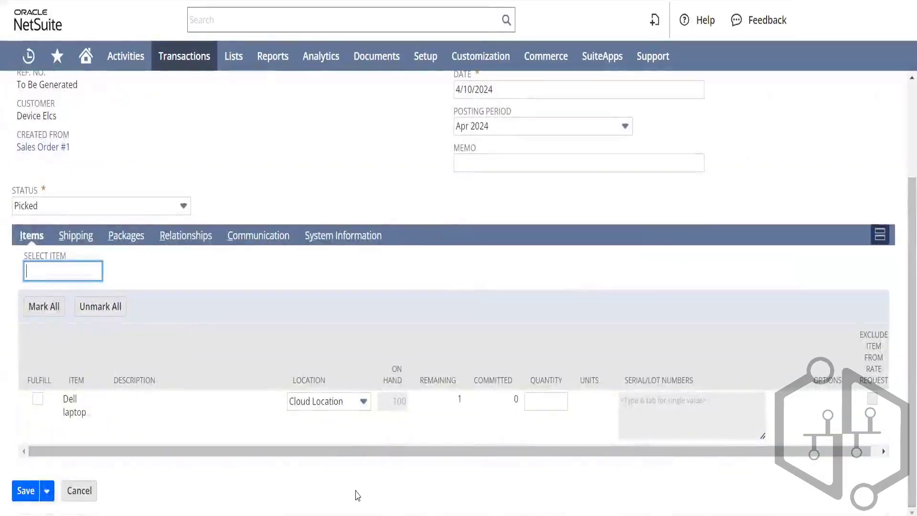
left_click(558, 396)
type("1")
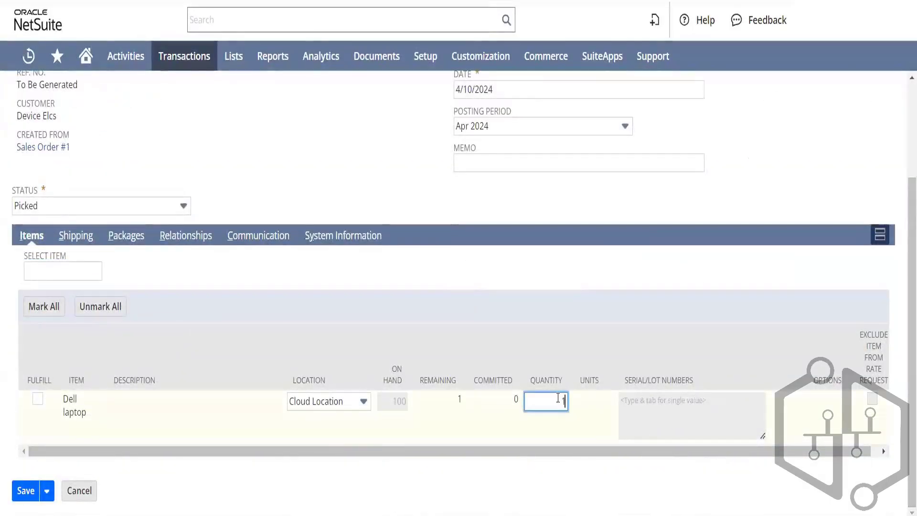
left_click(305, 430)
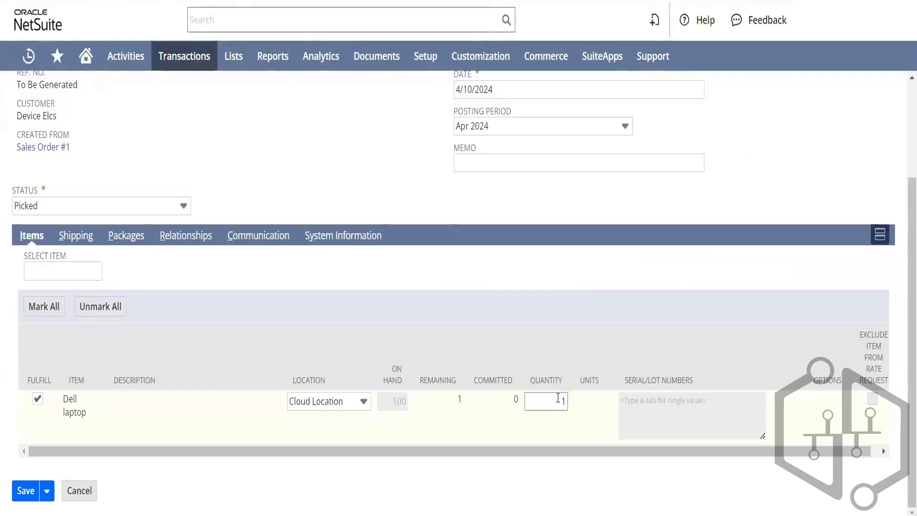
left_click(23, 495)
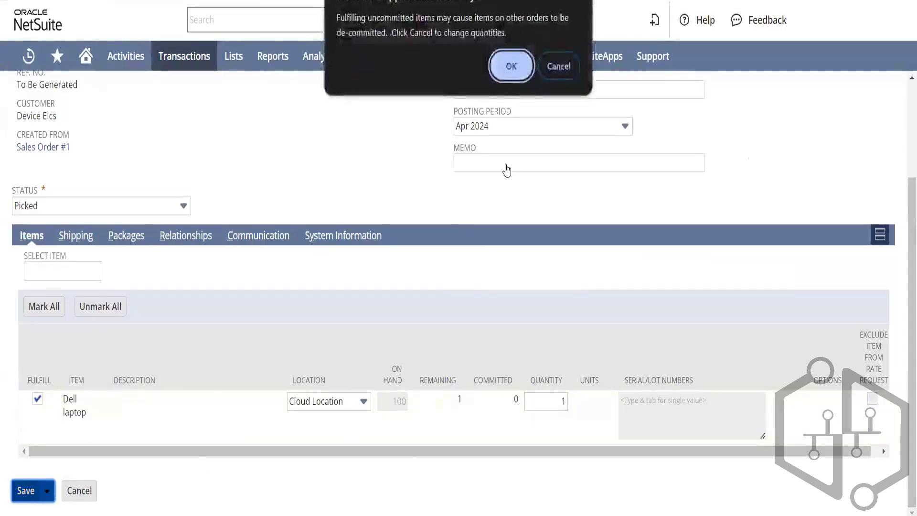
left_click(511, 66)
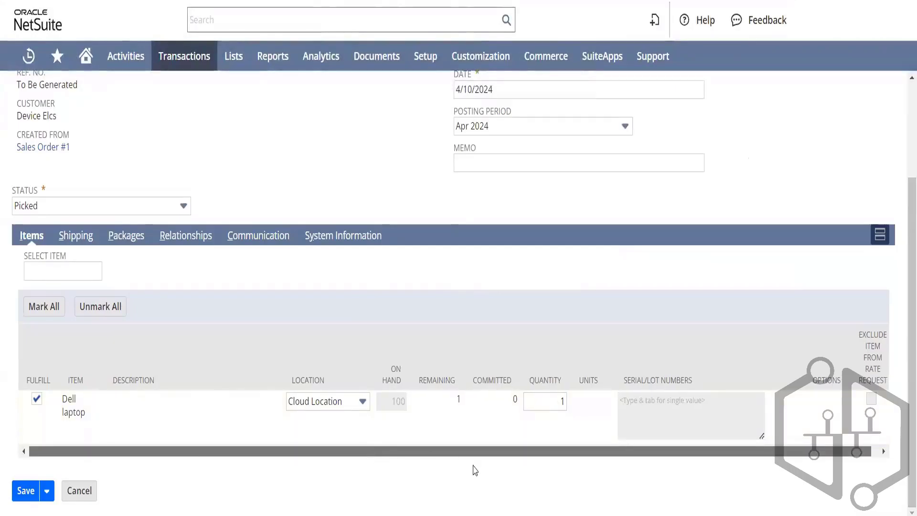
left_click_drag(473, 470, 516, 485)
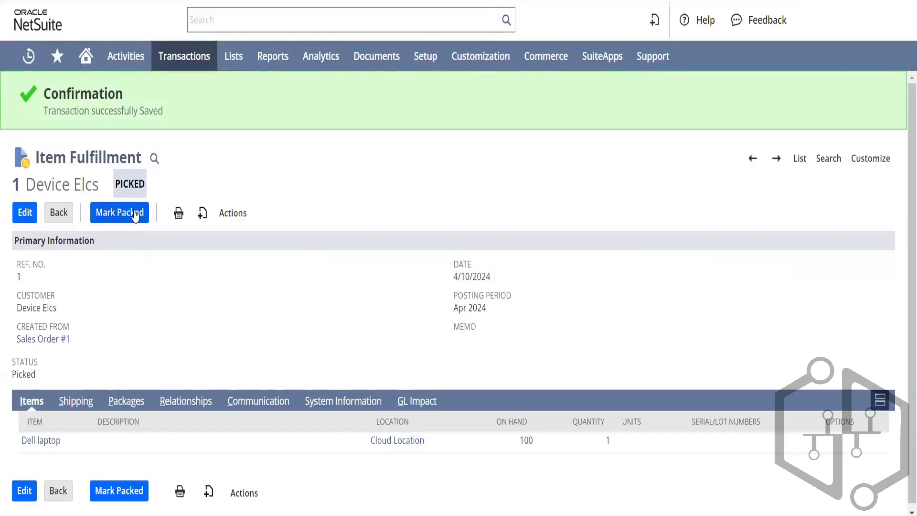
left_click(135, 215)
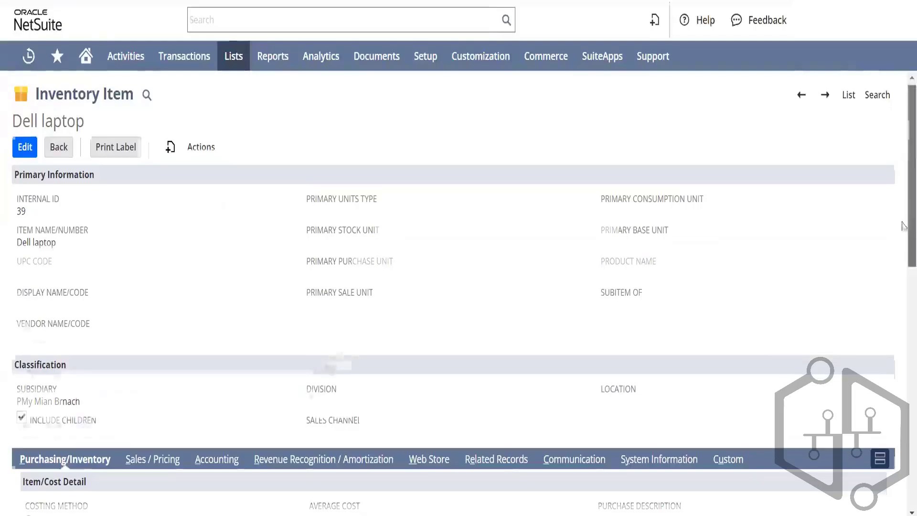
Check the Dell laptop item record's on-hand quantities for Cloud Location, including the base-unit quantity
scroll(902, 225, "down", 15)
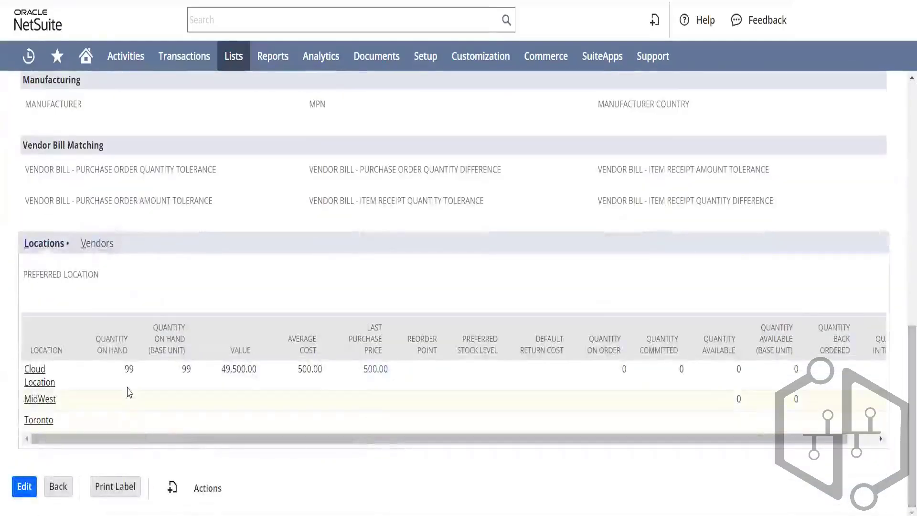
double_click(129, 369)
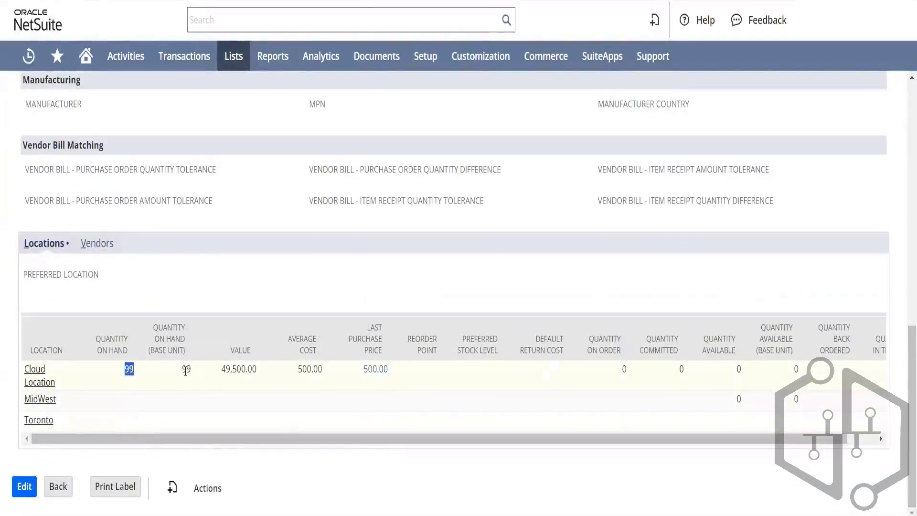
left_click(186, 371)
double_click(186, 371)
mouse_move(237, 440)
left_mouse_down()
mouse_move(327, 468)
mouse_move(237, 457)
left_mouse_up()
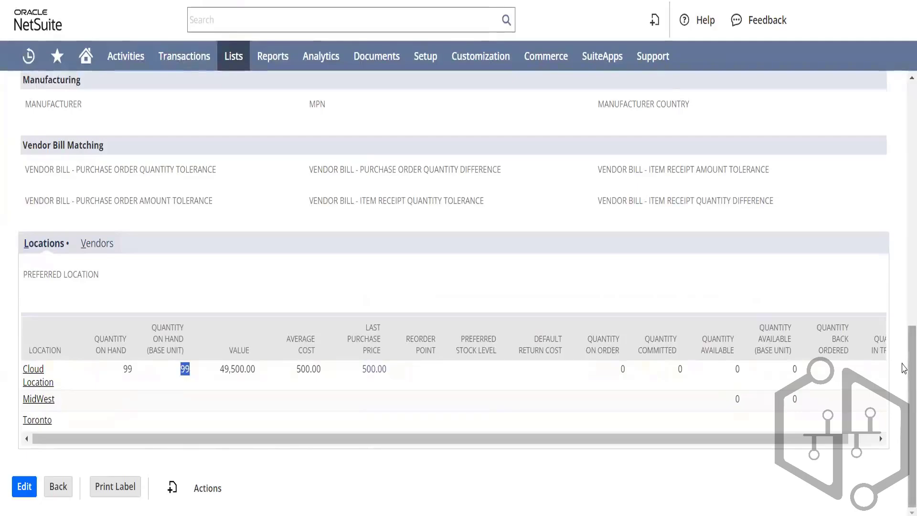
Return to the shipped Device Elcs item fulfillment, bill it, and save the resulting invoice
left_click_drag(908, 366, 855, 85)
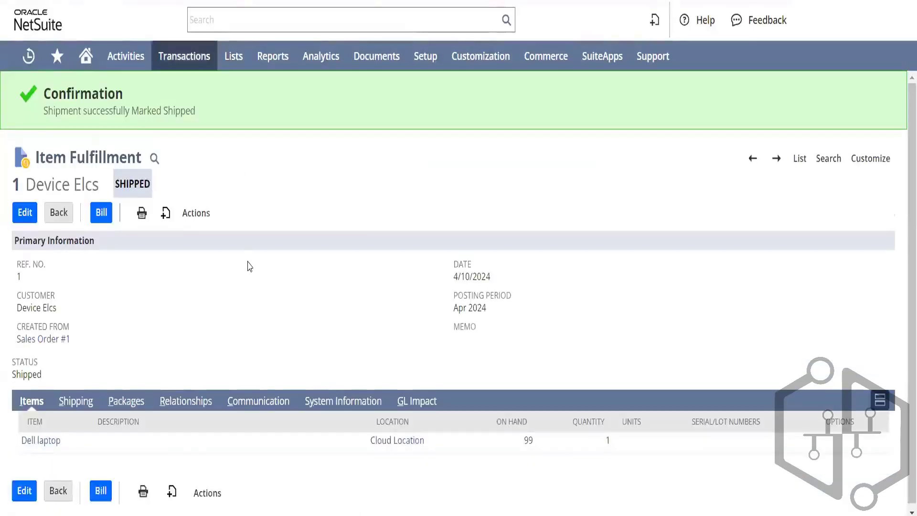
left_click(99, 215)
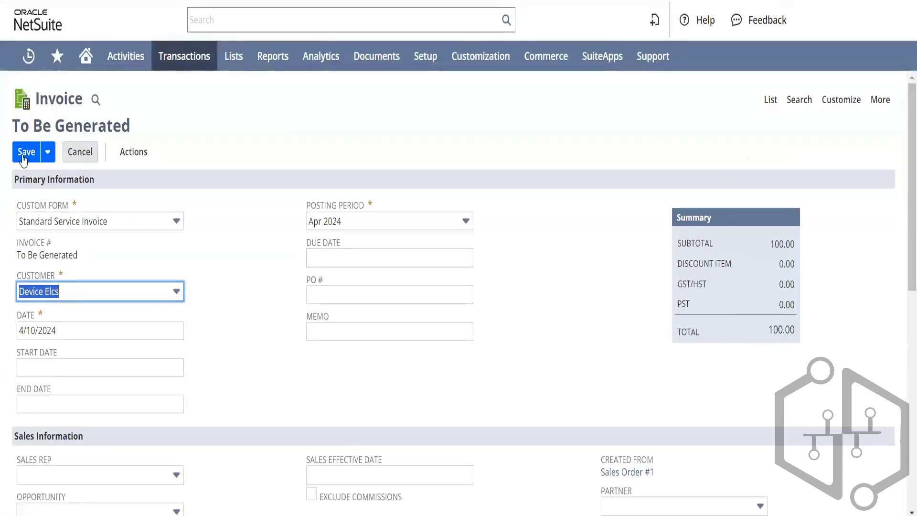
left_click(24, 152)
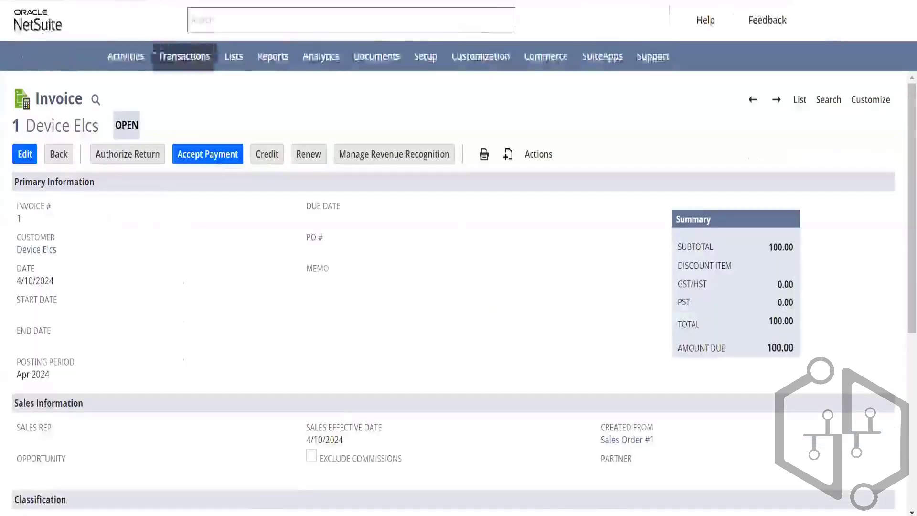
Accept the Device Elcs invoice payment of 100.00 into the Bank Account instead of undeposited funds, and save it
left_click(225, 211)
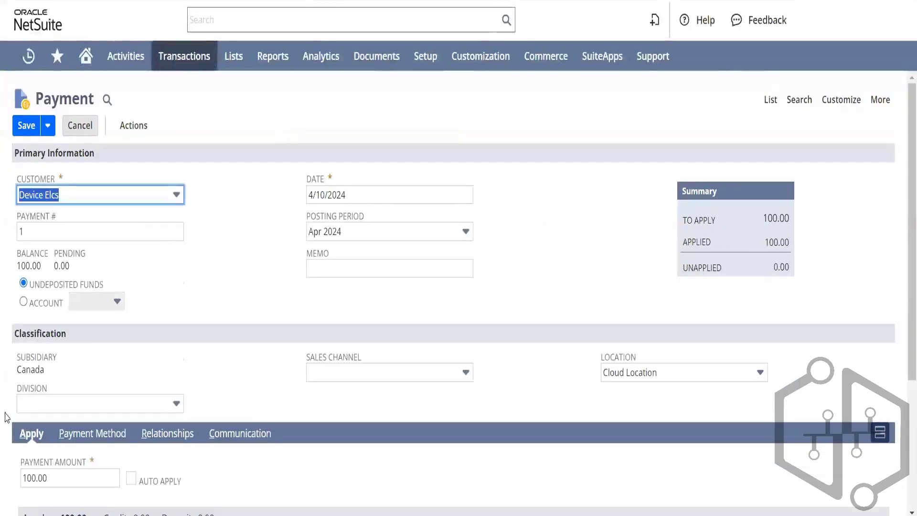
left_click(24, 302)
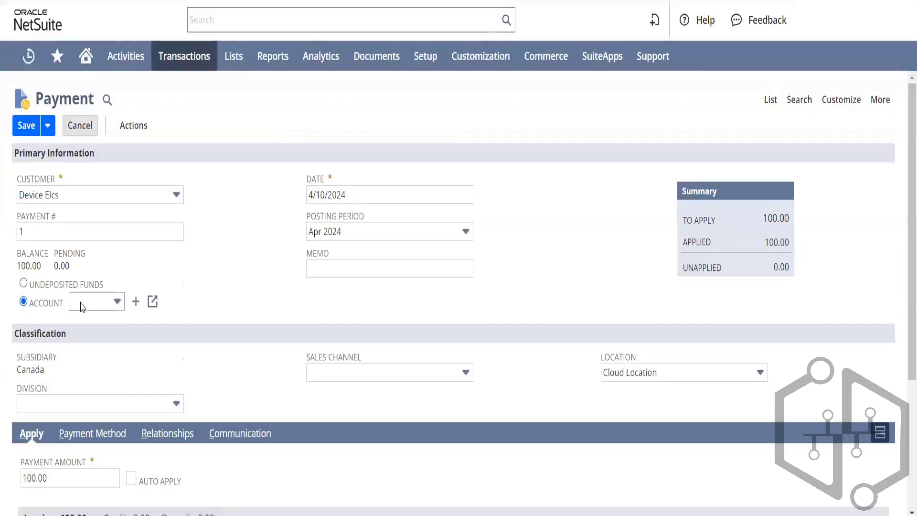
left_click(114, 302)
left_click(94, 343)
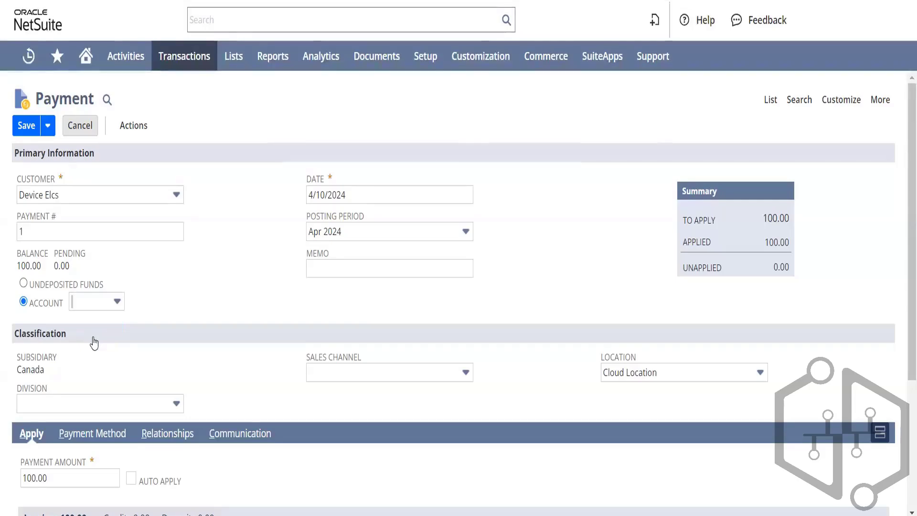
left_click(240, 276)
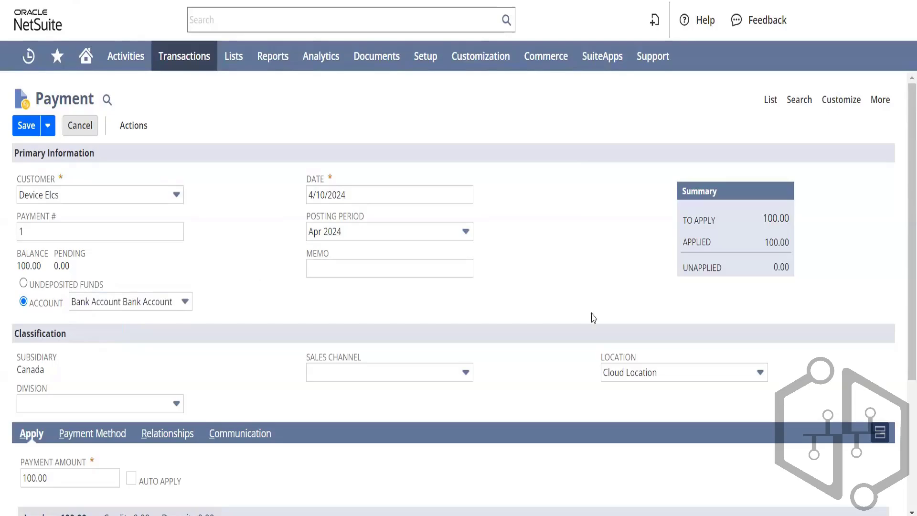
scroll(902, 213, "down", 4)
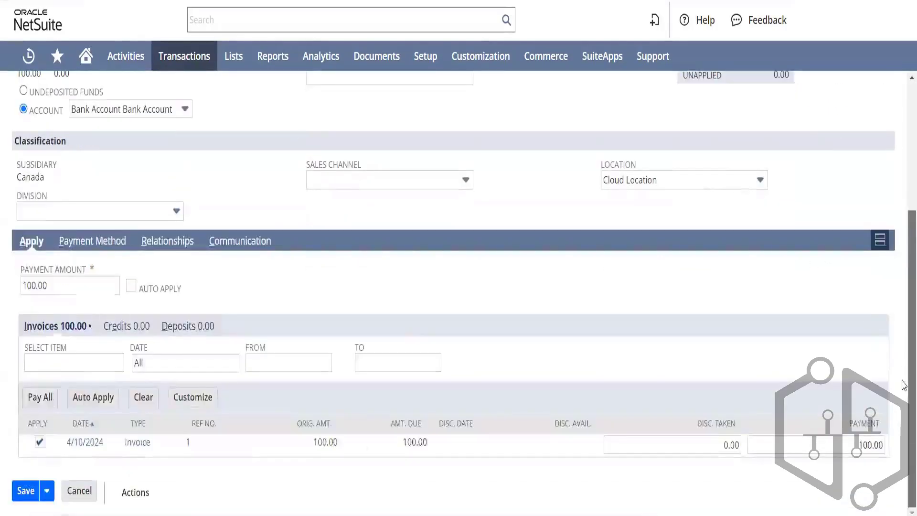
left_click(27, 494)
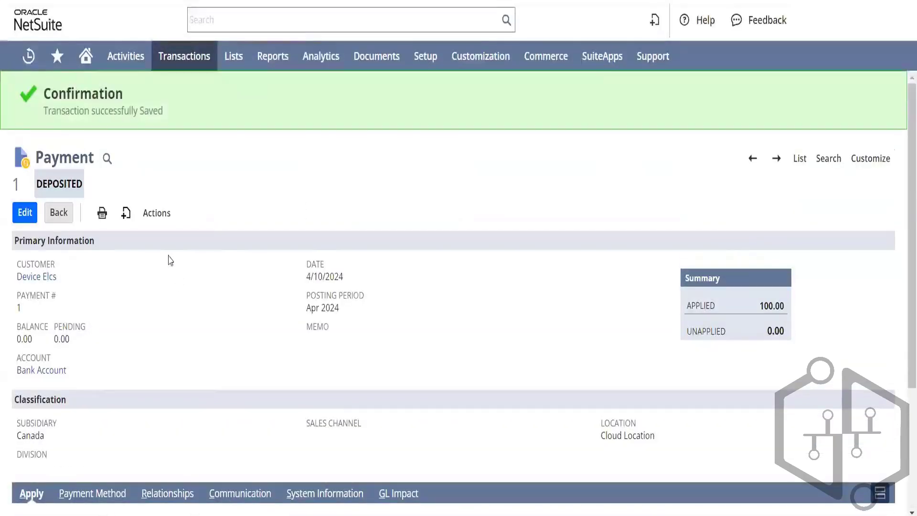
View the GL impact of the Device Elcs payment and of the paid Device Elcs invoice
mouse_move(164, 216)
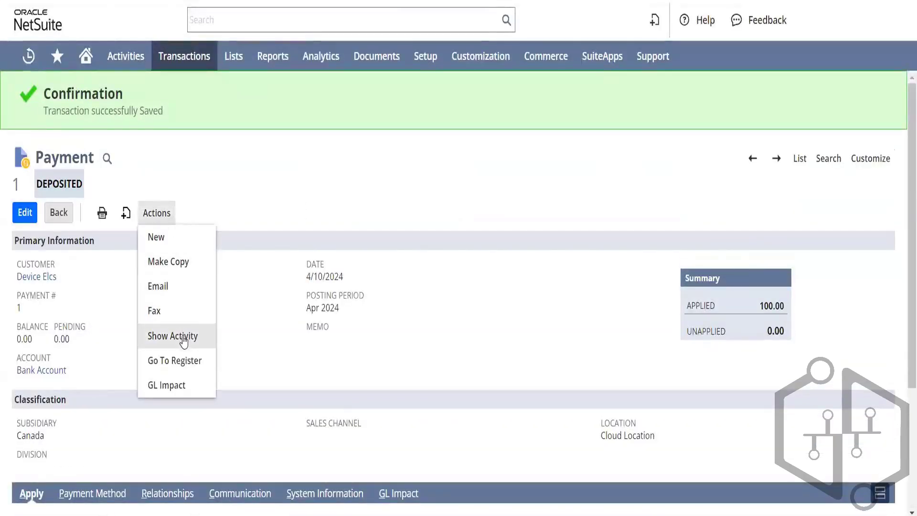
left_click(180, 385)
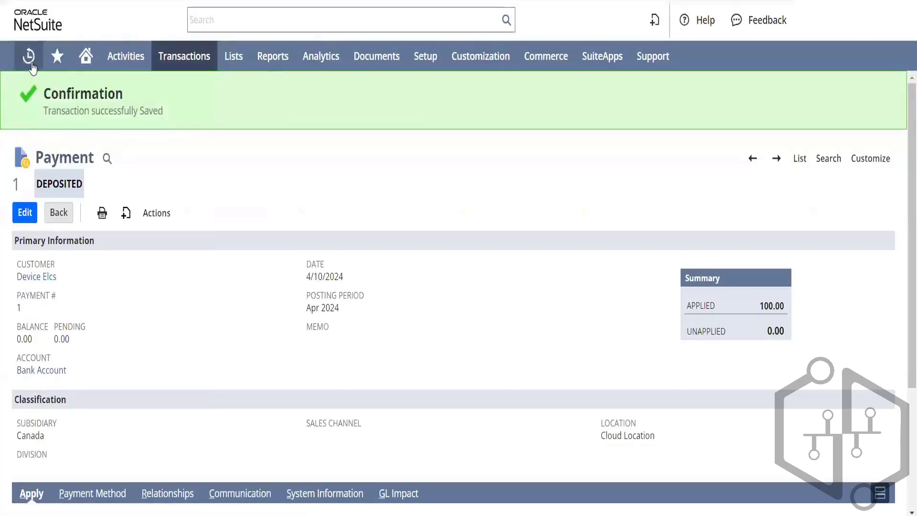
mouse_move(31, 65)
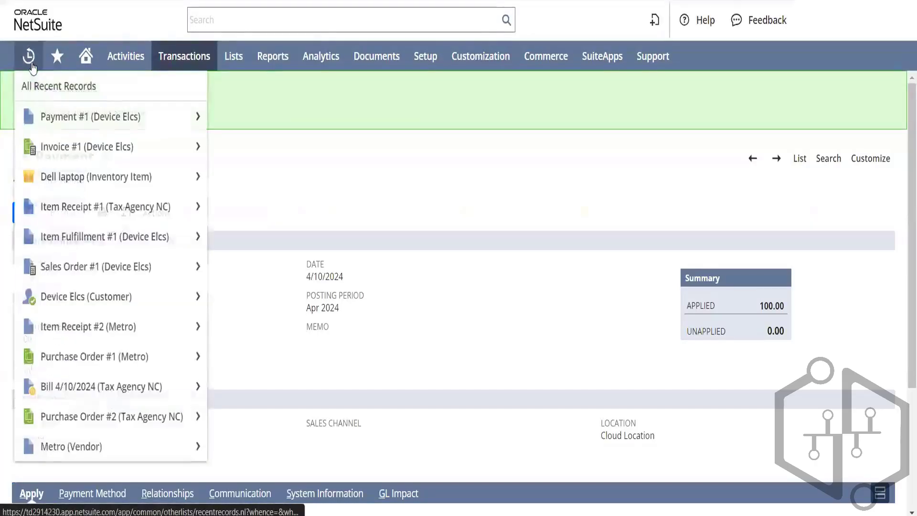
left_click(57, 148)
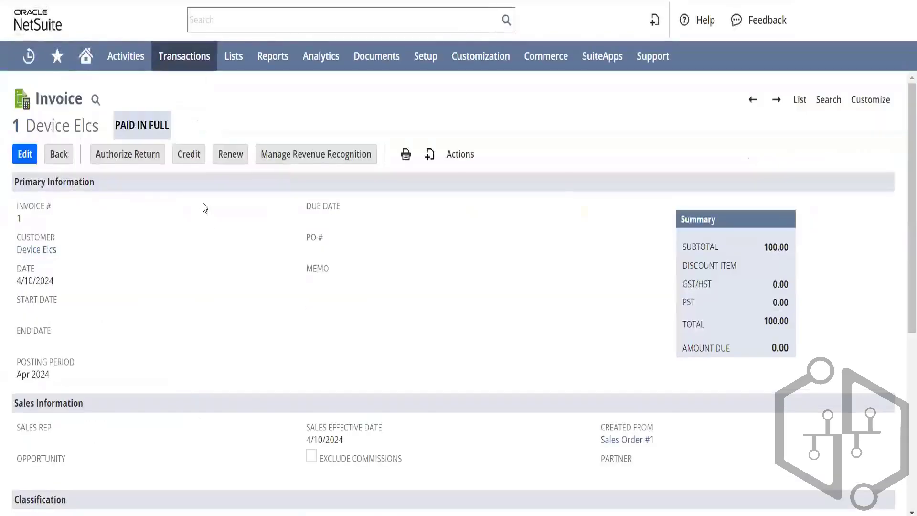
mouse_move(459, 165)
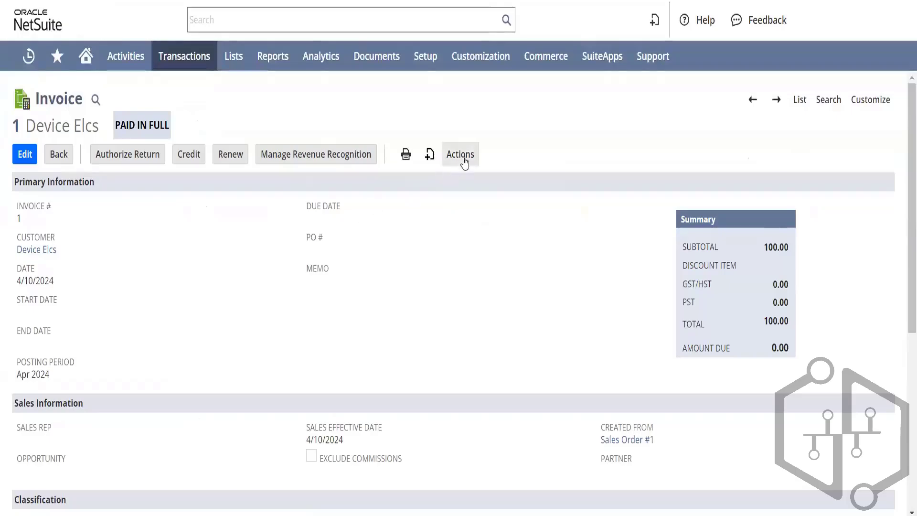
left_click(487, 331)
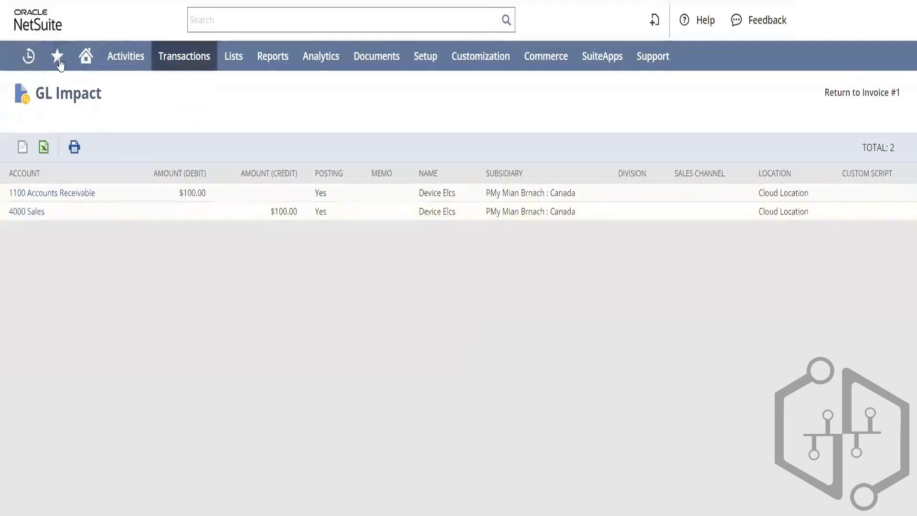
Find the Device Elcs item fulfillment among the recent records and view its GL impact
mouse_move(30, 57)
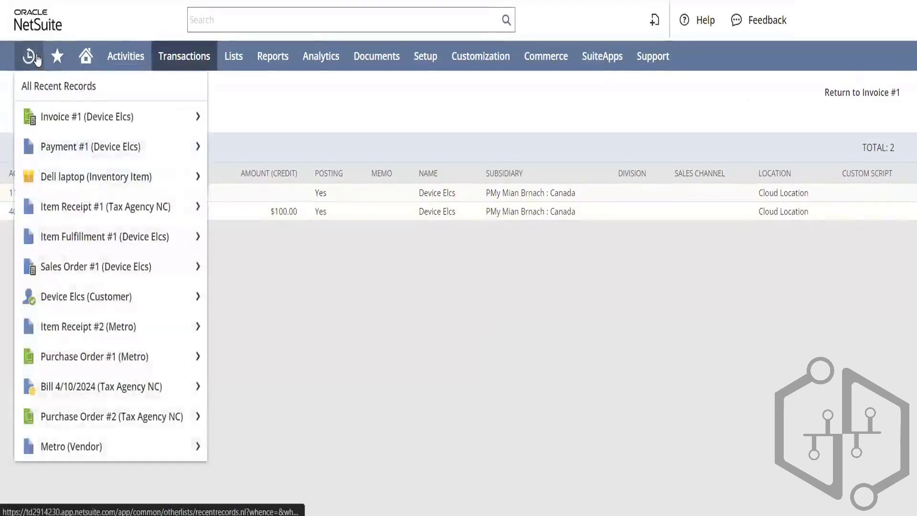
left_click(80, 219)
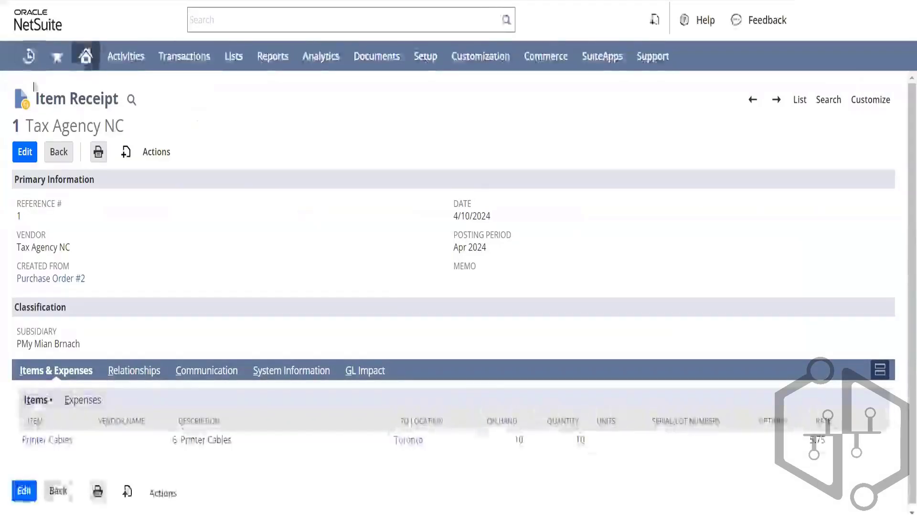
mouse_move(29, 57)
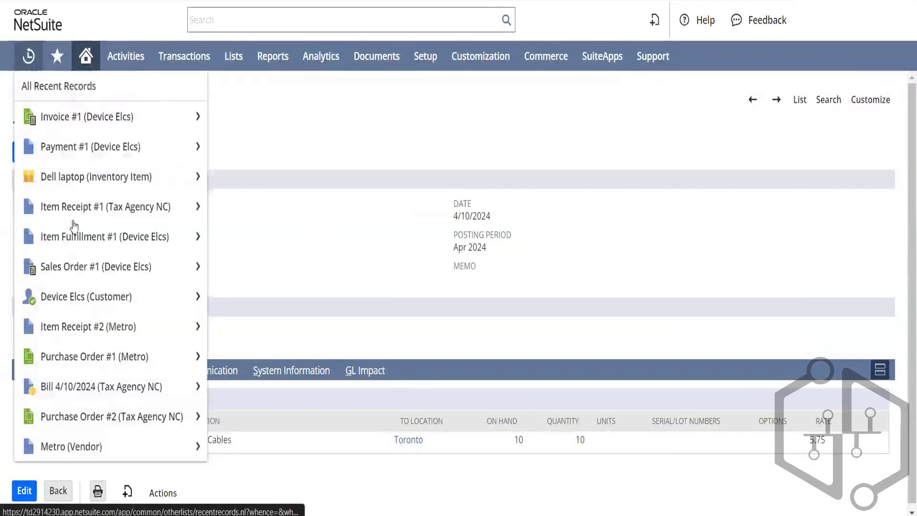
left_click(74, 225)
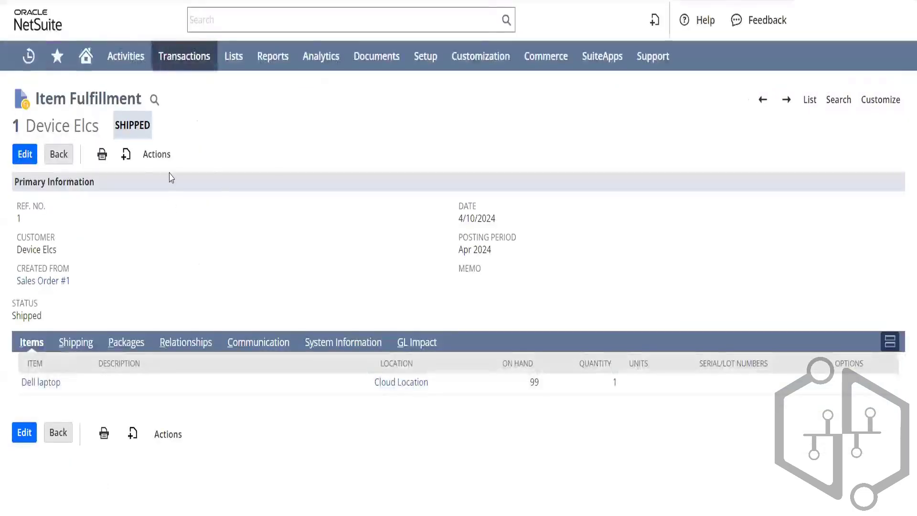
mouse_move(163, 156)
left_click(176, 226)
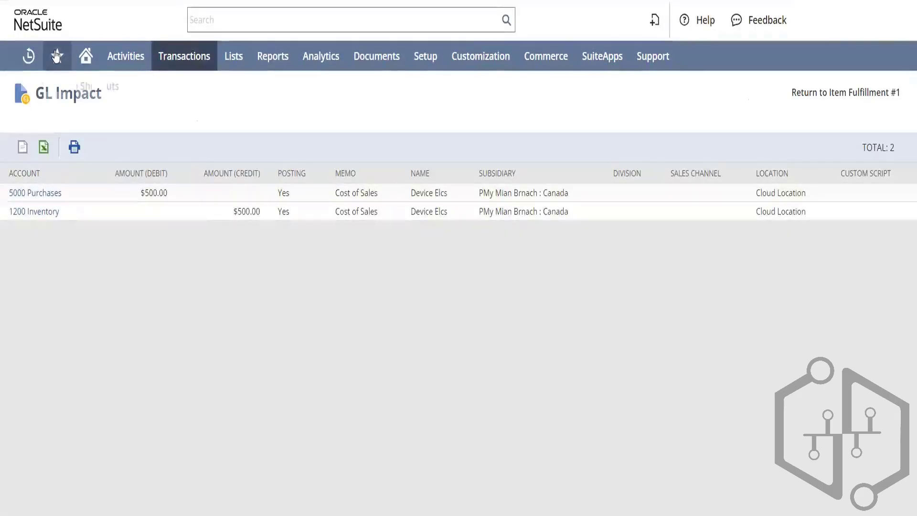
Examine the 1200 Inventory line's memo and credit amount in the item fulfillment's GL impact
mouse_move(99, 56)
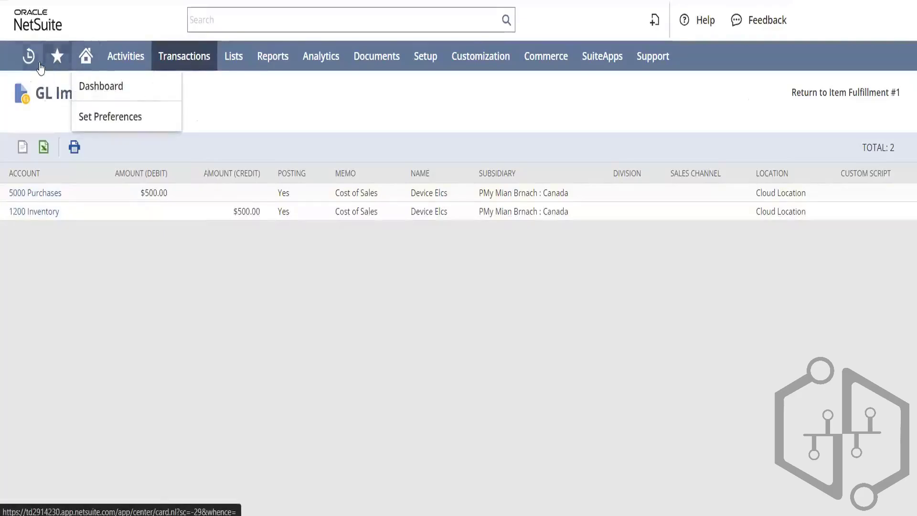
mouse_move(29, 59)
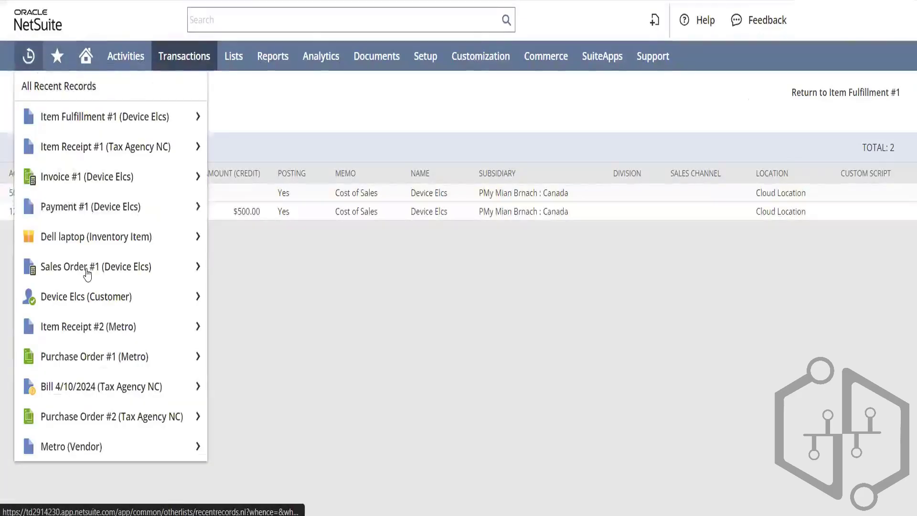
mouse_move(87, 275)
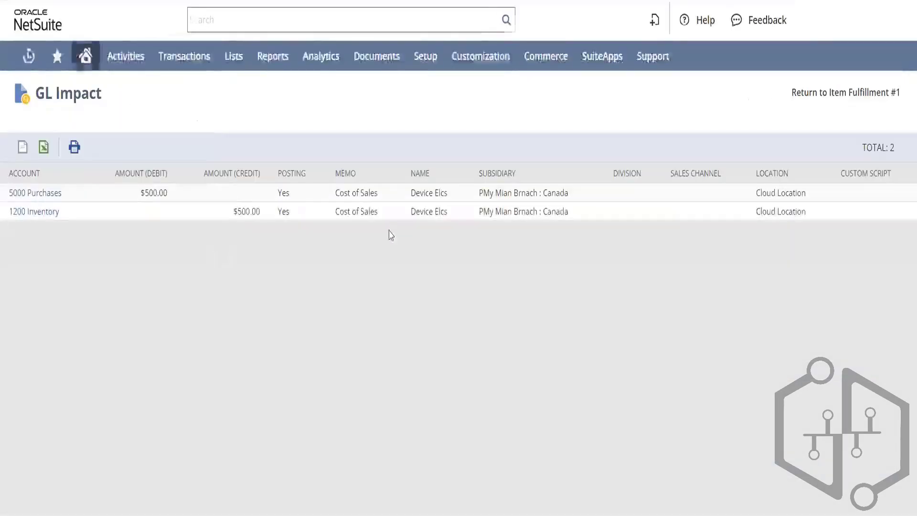
left_click_drag(377, 211, 336, 211)
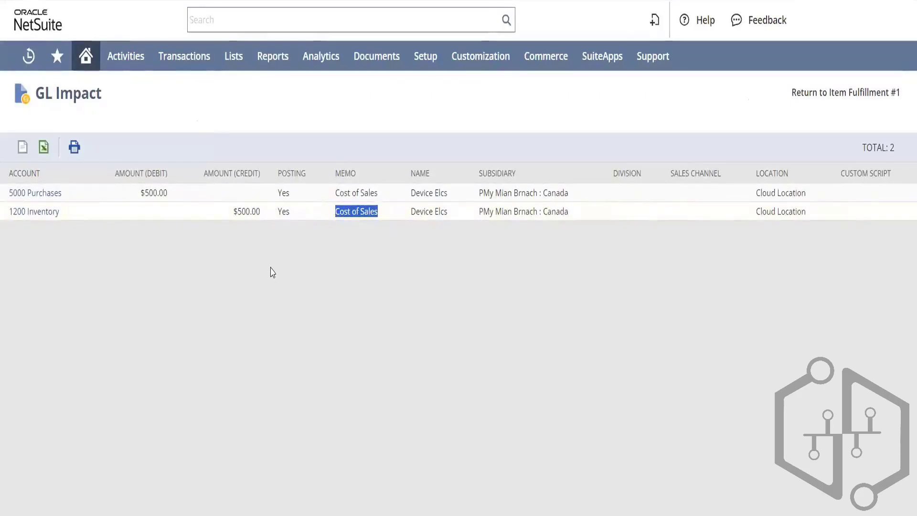
triple_click(247, 212)
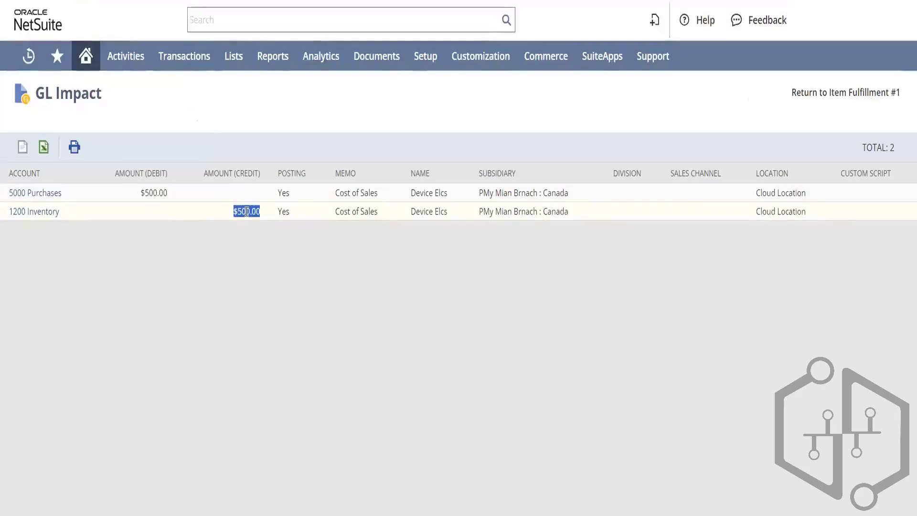
Find the billed Device Elcs sales order in the sales orders list and open it for viewing
left_click(282, 292)
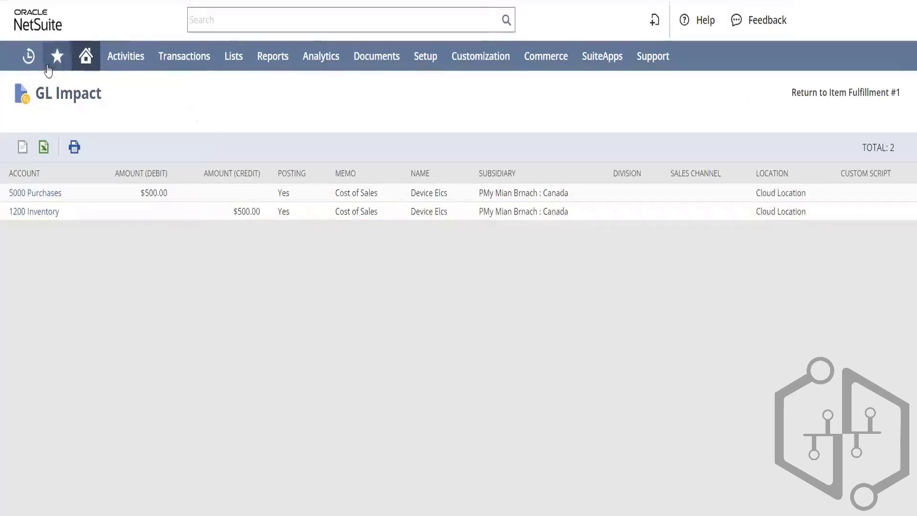
mouse_move(29, 56)
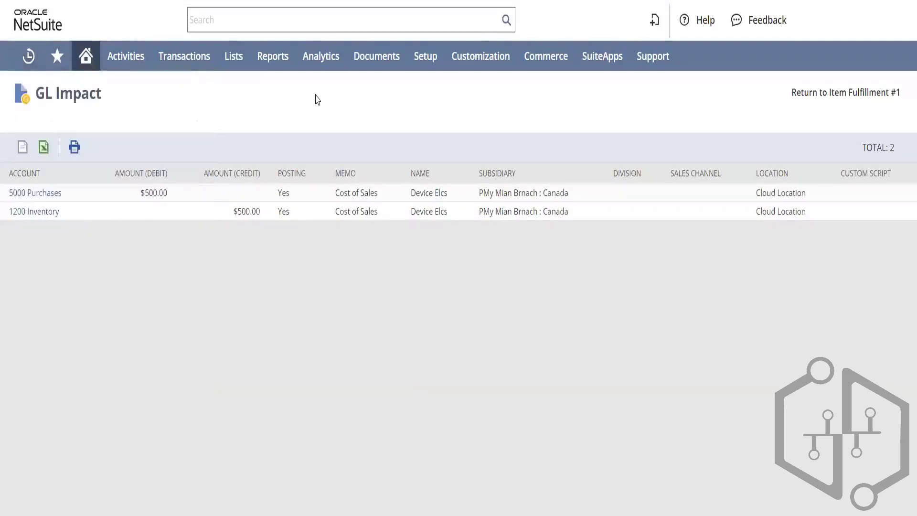
mouse_move(205, 71)
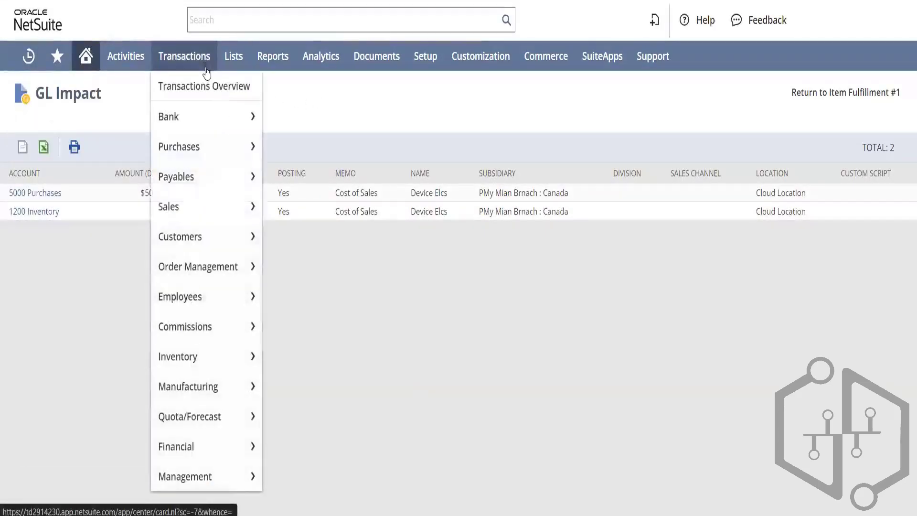
mouse_move(210, 207)
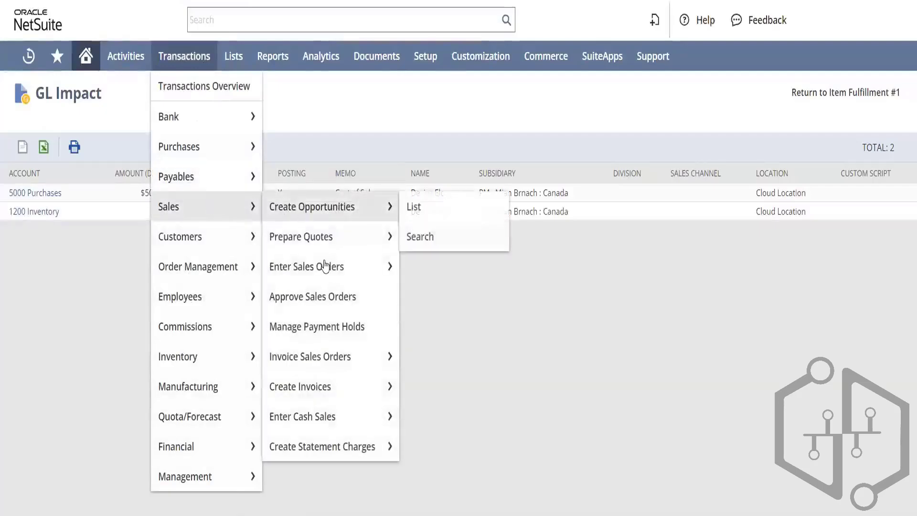
mouse_move(394, 266)
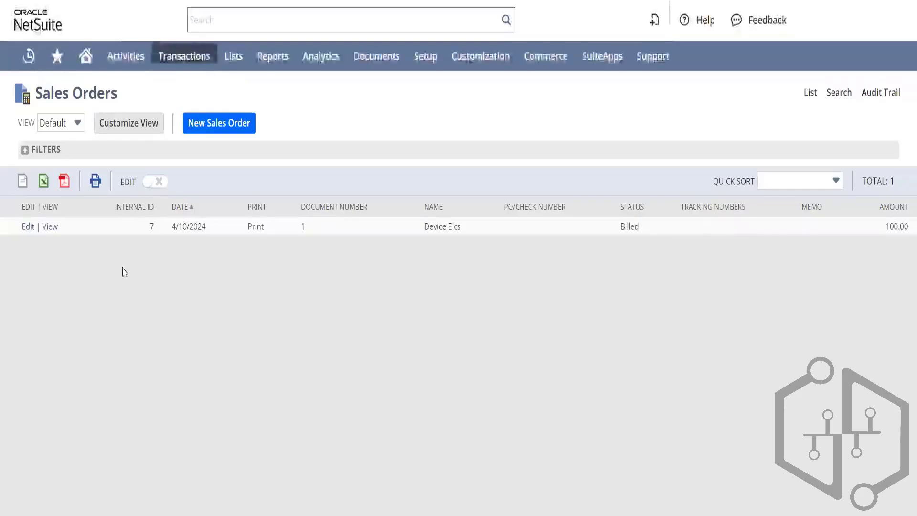
left_click(51, 227)
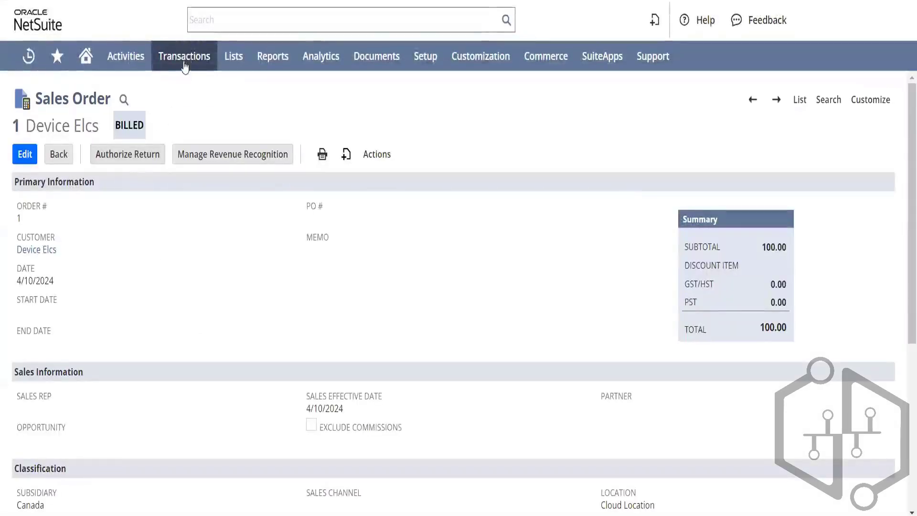
Start a return authorization from the Device Elcs sales order and review its prefilled details
mouse_move(186, 58)
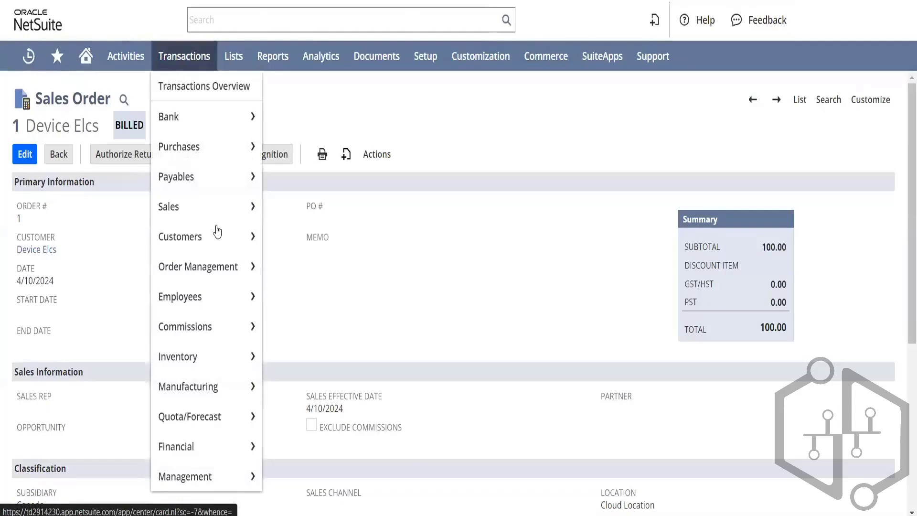
mouse_move(214, 231)
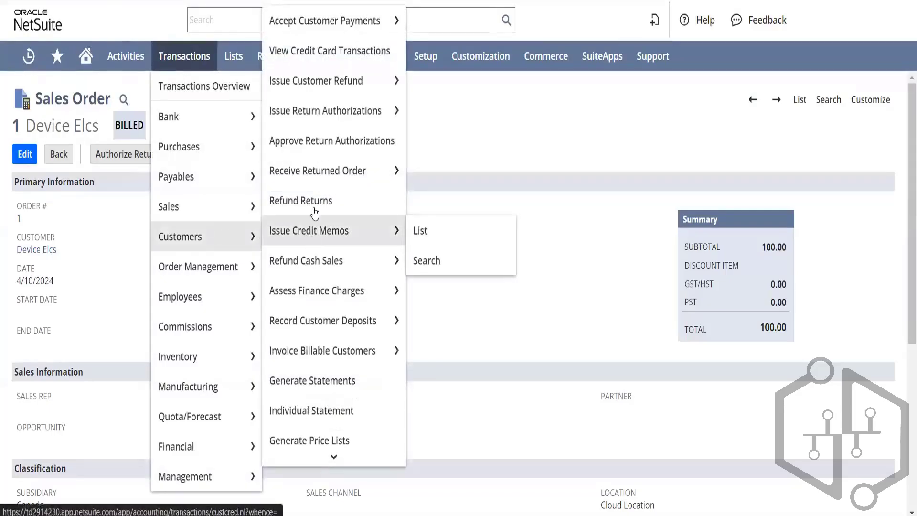
mouse_move(333, 125)
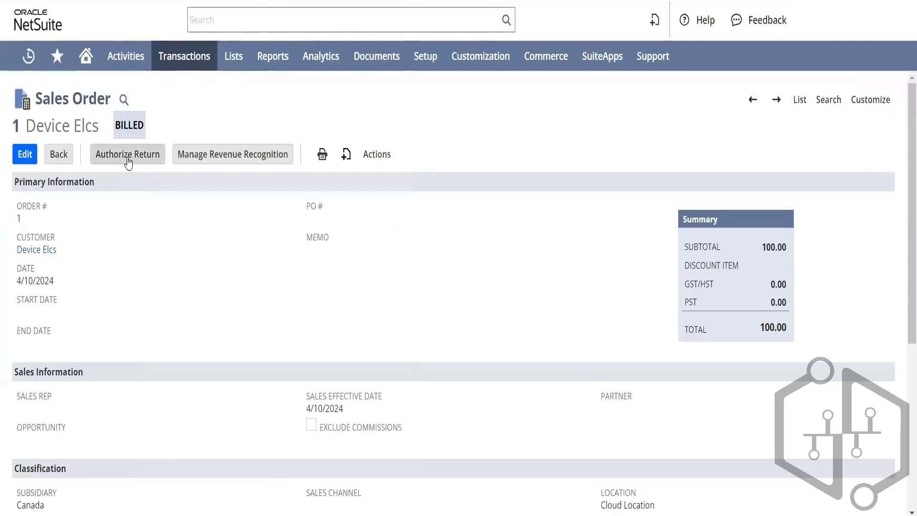
left_click(128, 157)
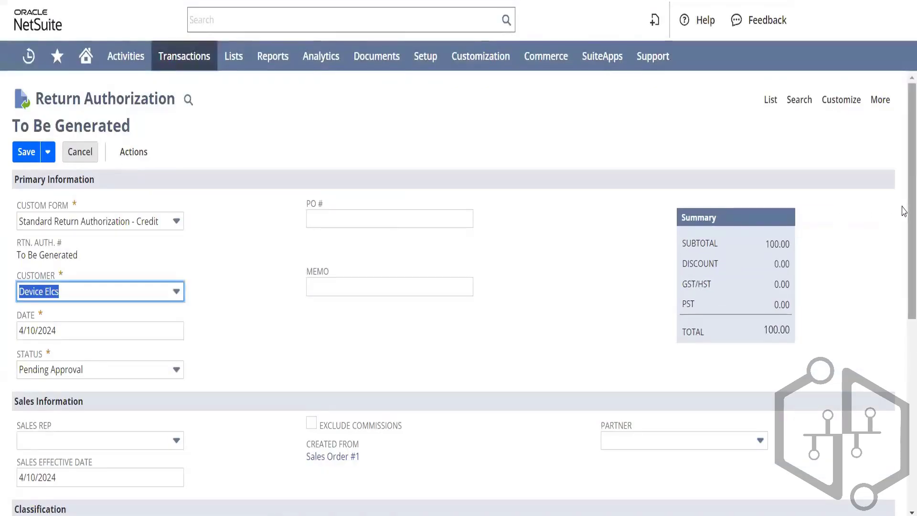
scroll(900, 225, "down", 3)
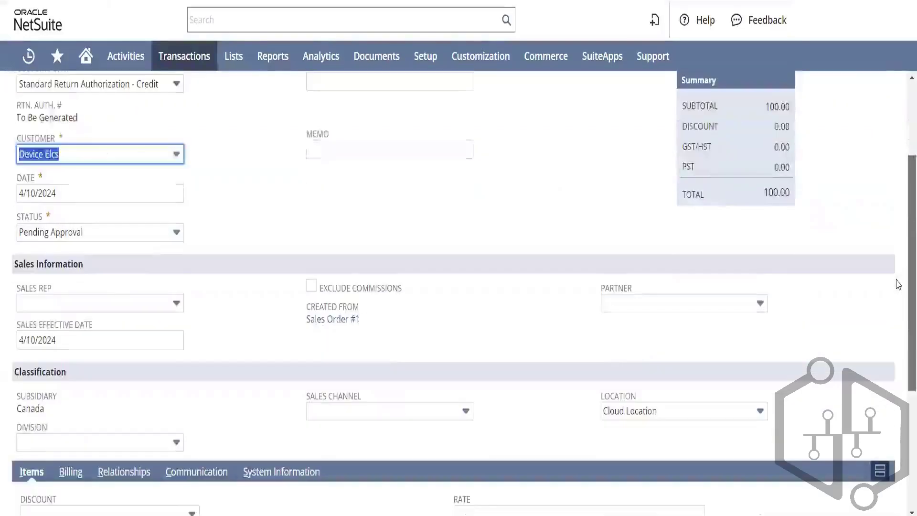
scroll(896, 306, "down", 2)
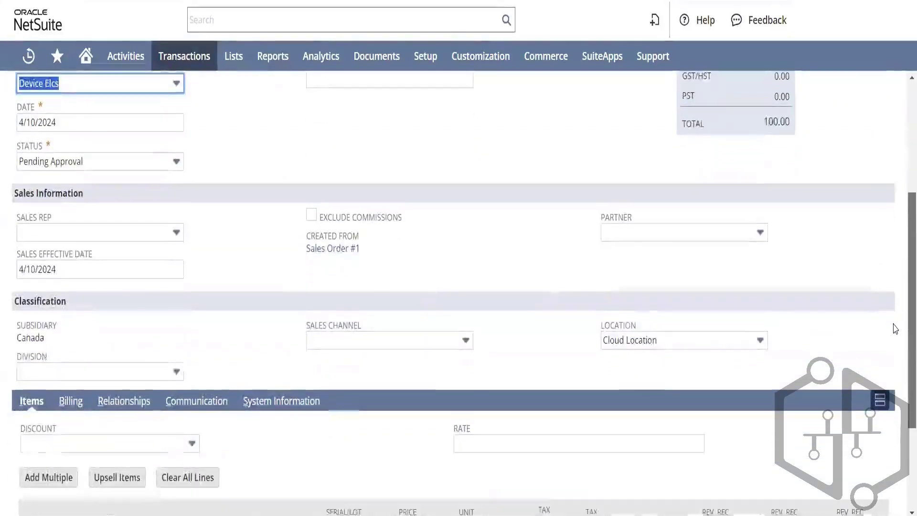
scroll(902, 249, "up", 4)
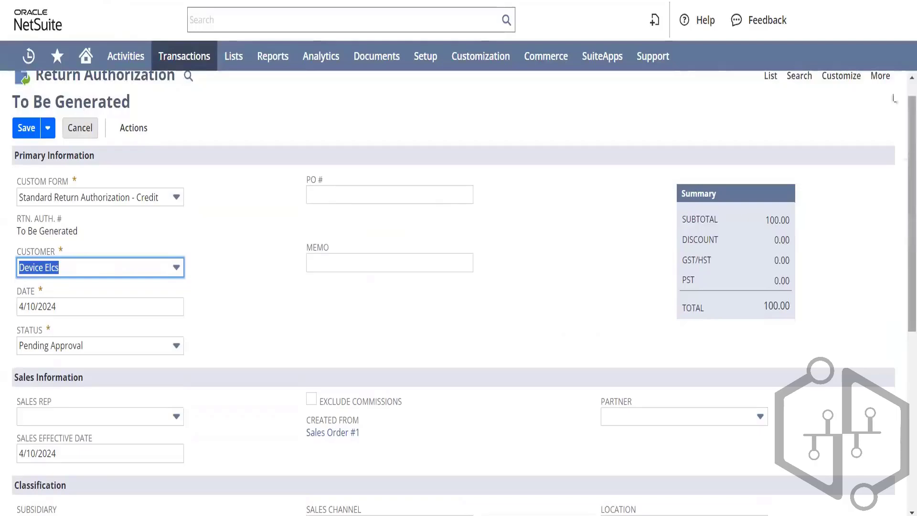
Enter "Return Authorization" as the memo of the new return authorization
left_click(362, 266)
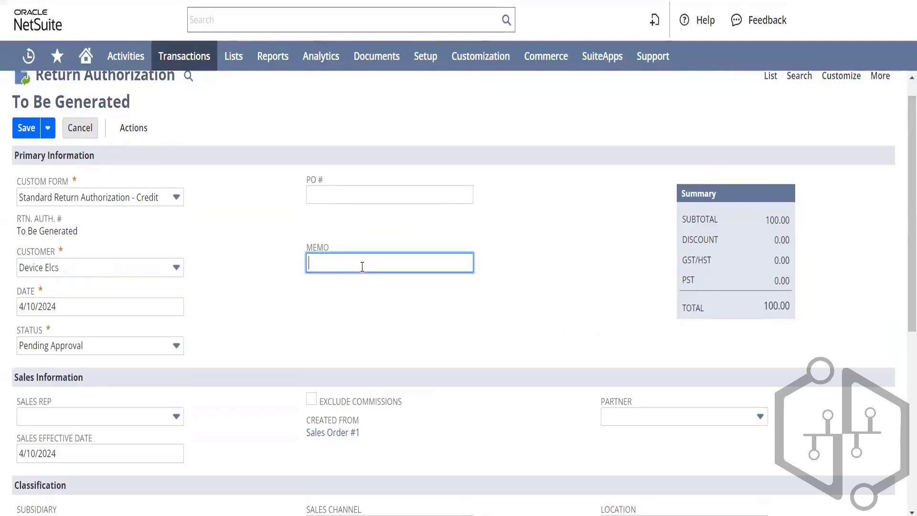
type("Return Author")
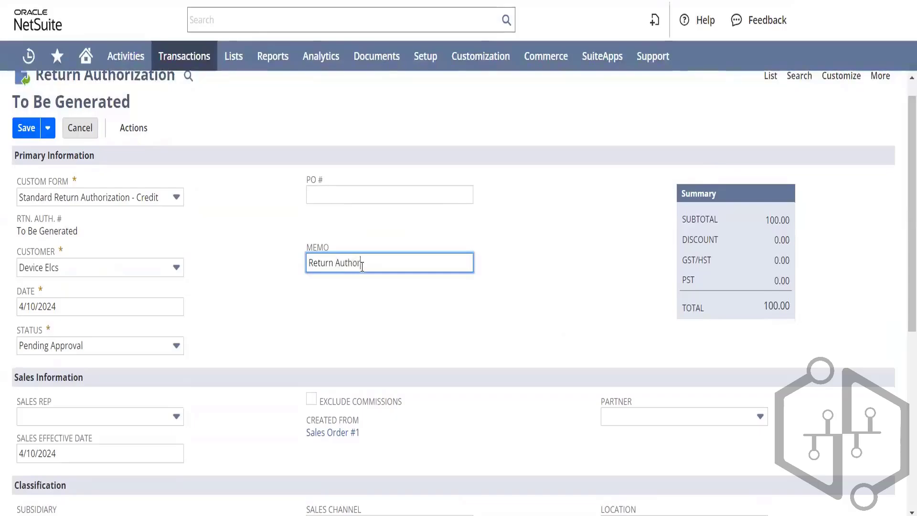
type("ization")
key("Tab")
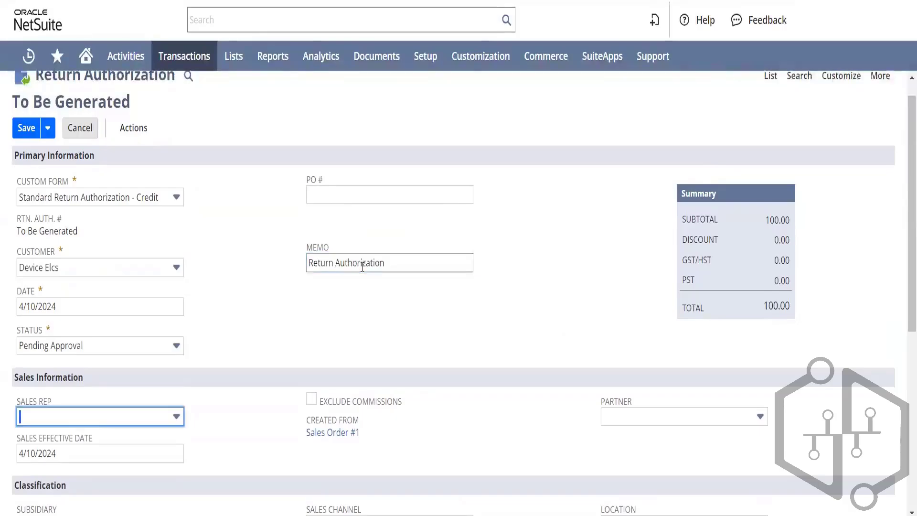
Save the return authorization for the Dell laptop without a sales rep, and approve the return
scroll(903, 213, "down", 5)
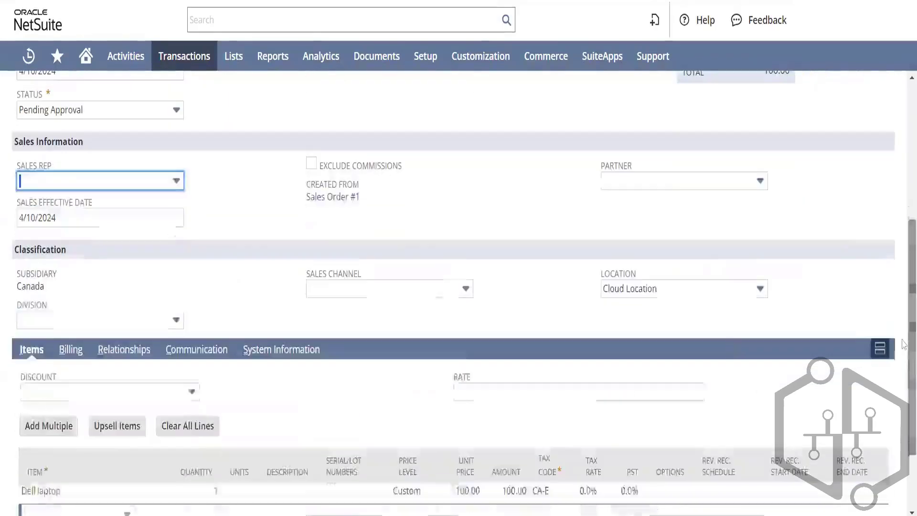
left_click(173, 182)
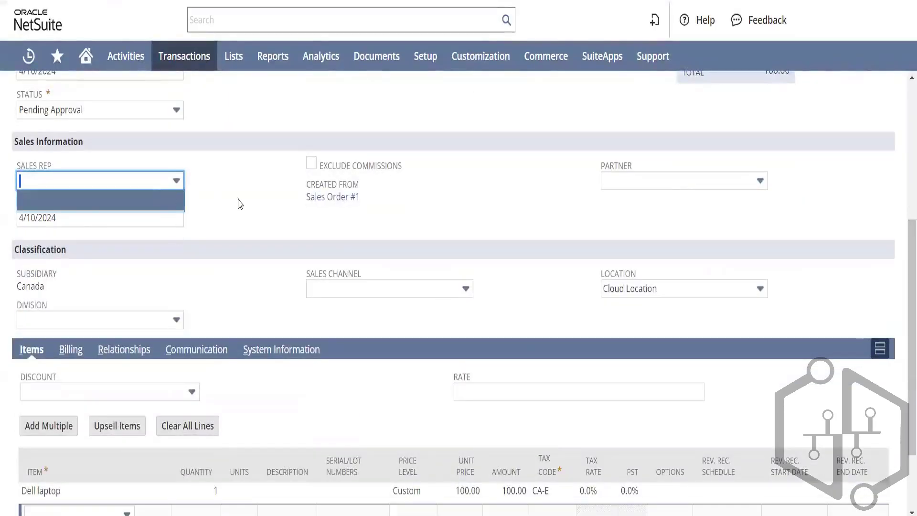
left_click(260, 219)
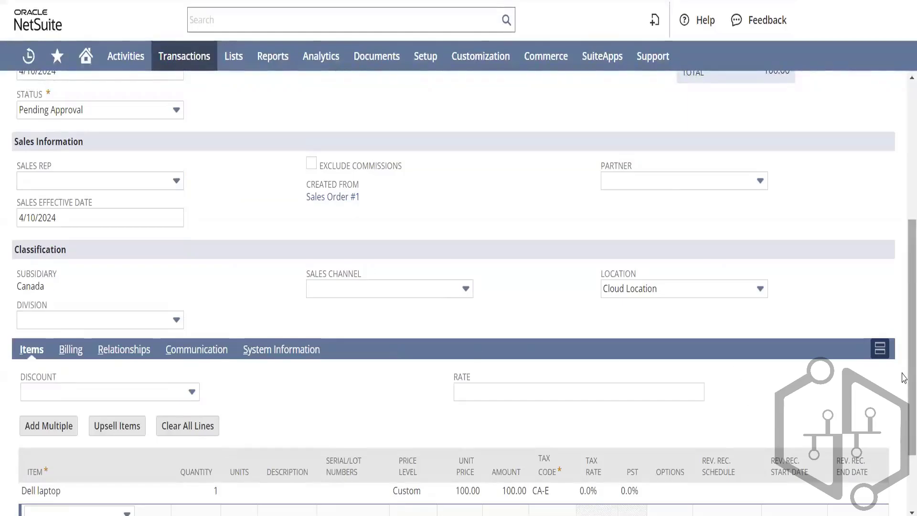
scroll(903, 377, "down", 2)
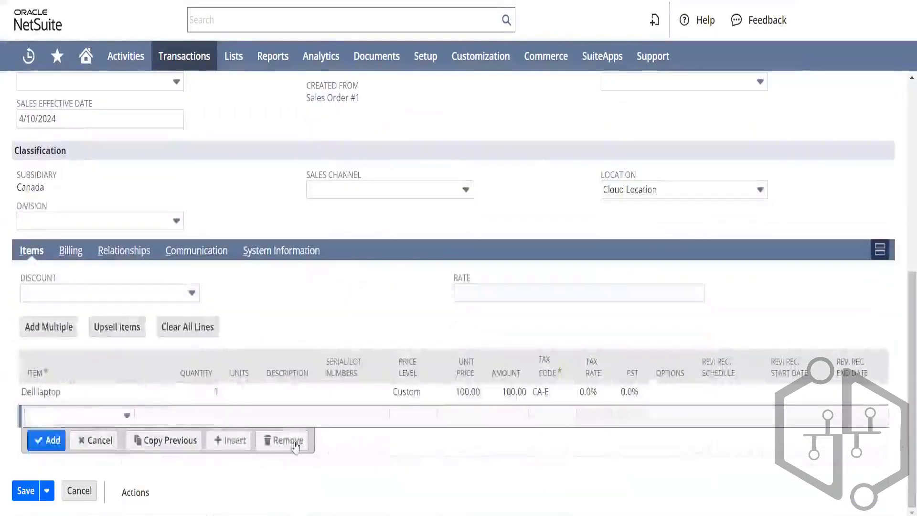
left_click(27, 495)
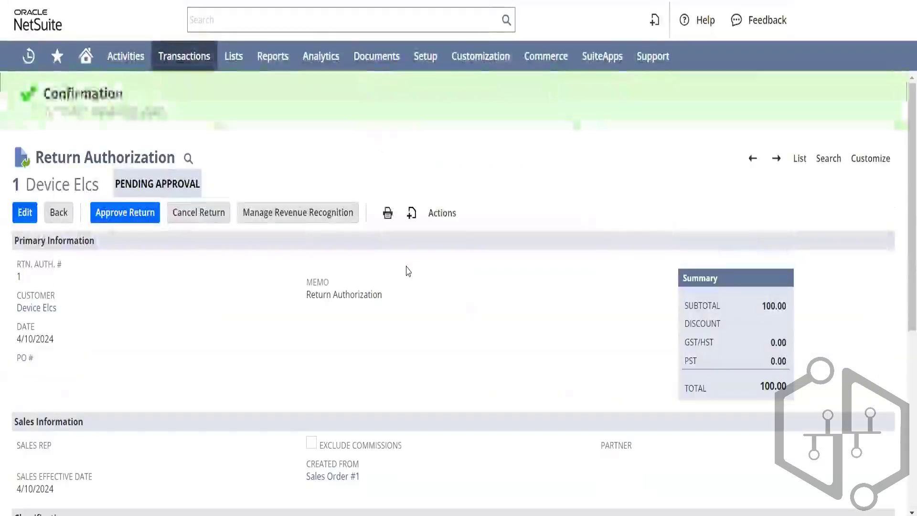
left_click(127, 217)
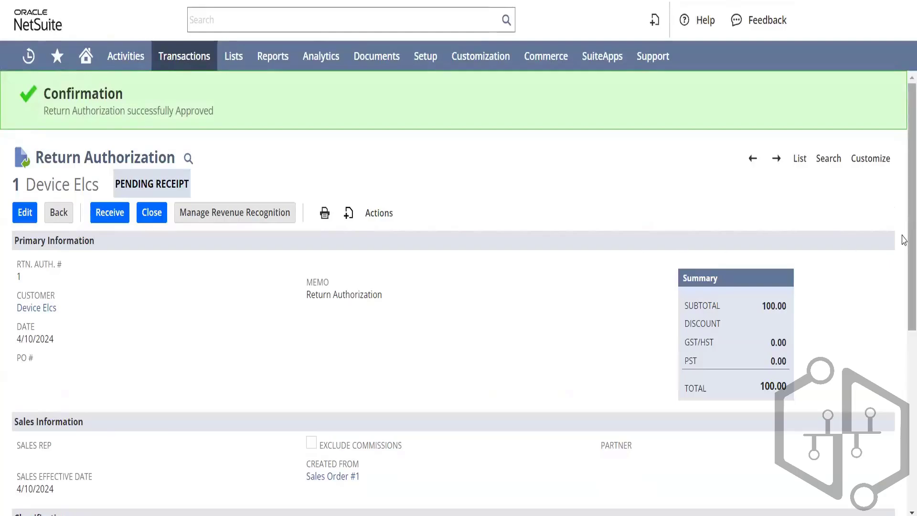
left_click_drag(904, 240, 904, 219)
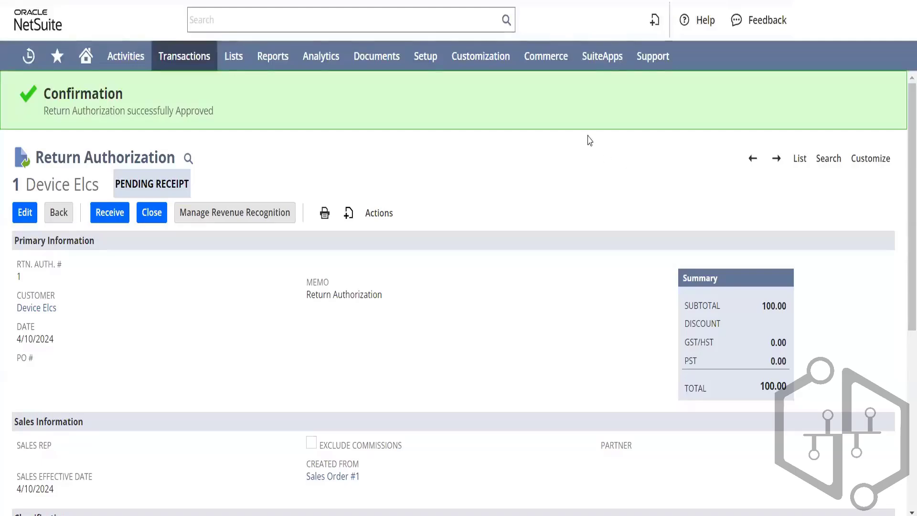
Receive the returned Dell laptop, quantity 1, into Cloud Location with restocking, and save the item receipt
left_click(102, 221)
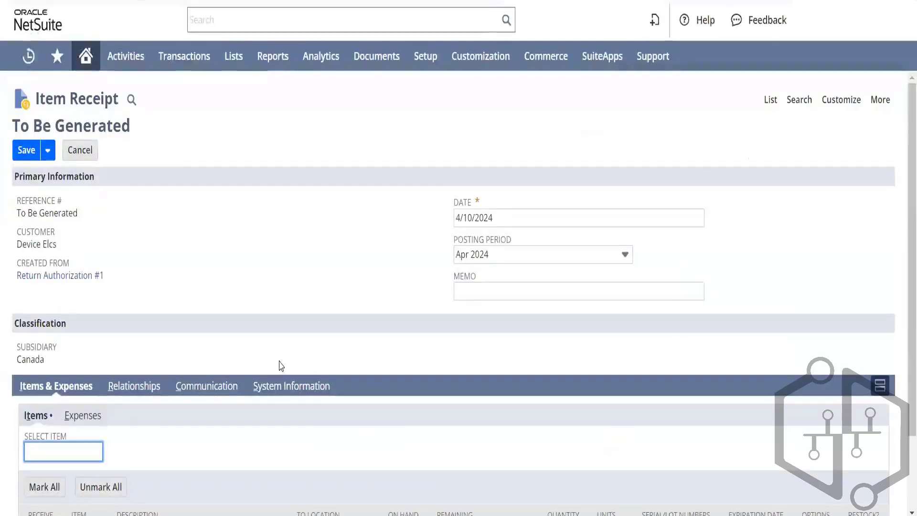
scroll(903, 306, "down", 2)
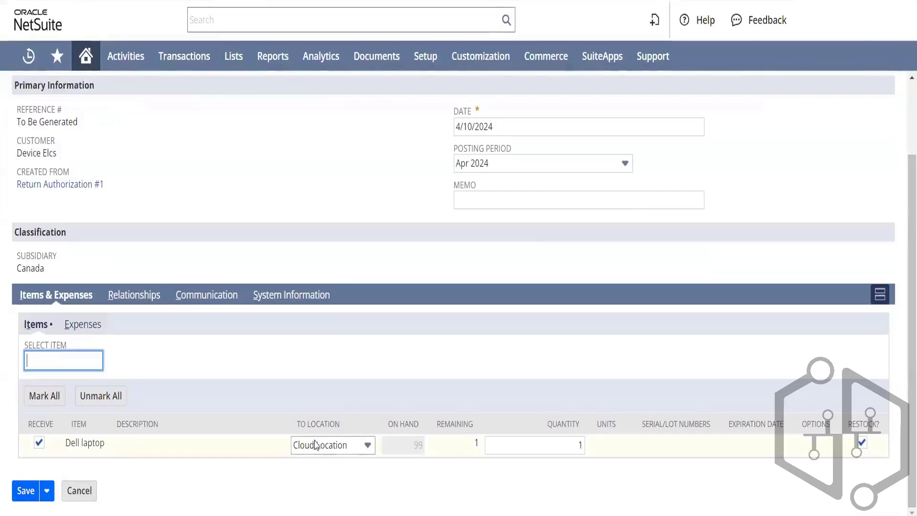
left_click(27, 491)
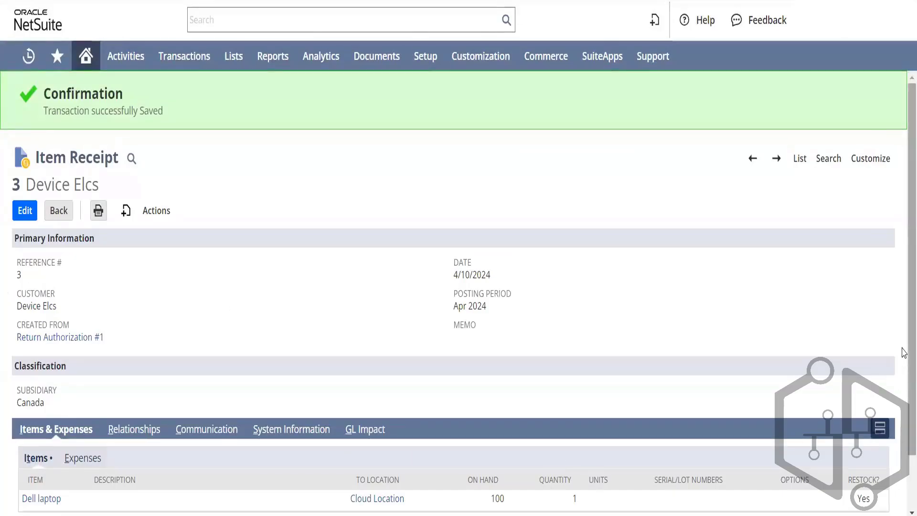
Open the Dell laptop inventory item from the receipt and check its quantity on hand at Cloud Location
scroll(904, 353, "down", 3)
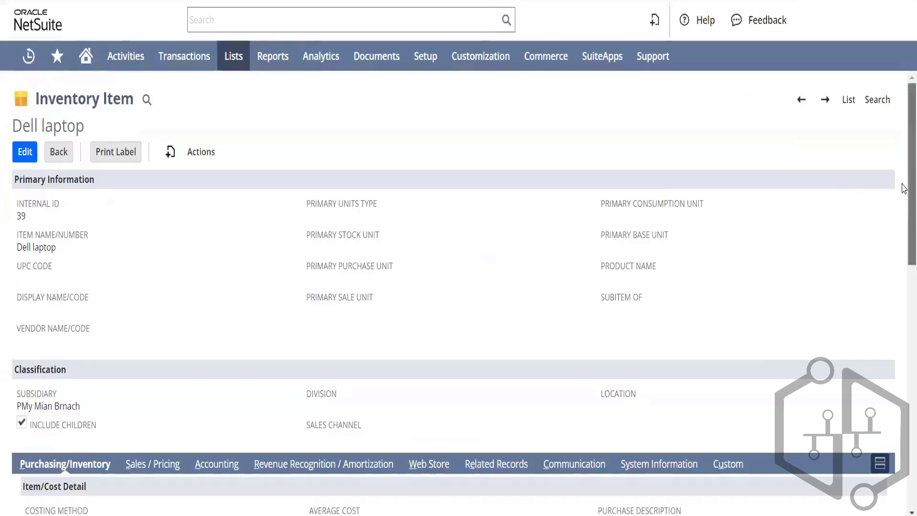
scroll(904, 188, "down", 15)
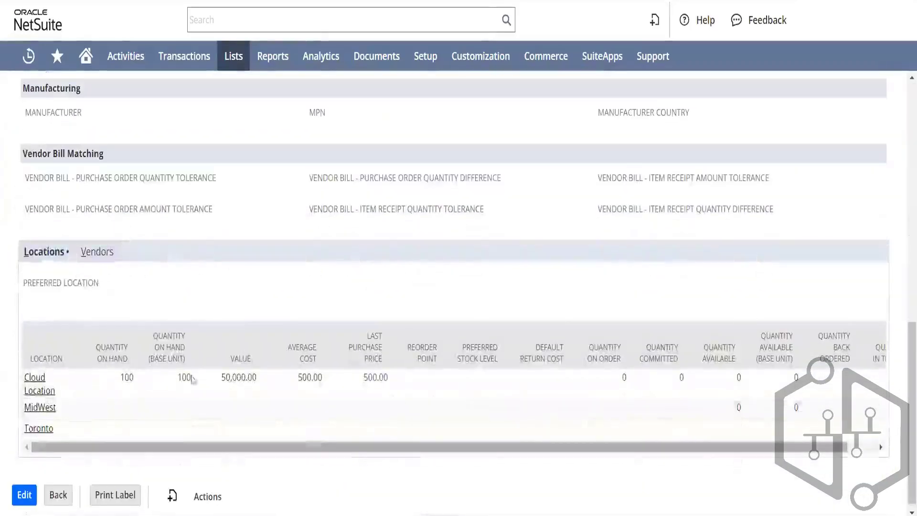
double_click(127, 377)
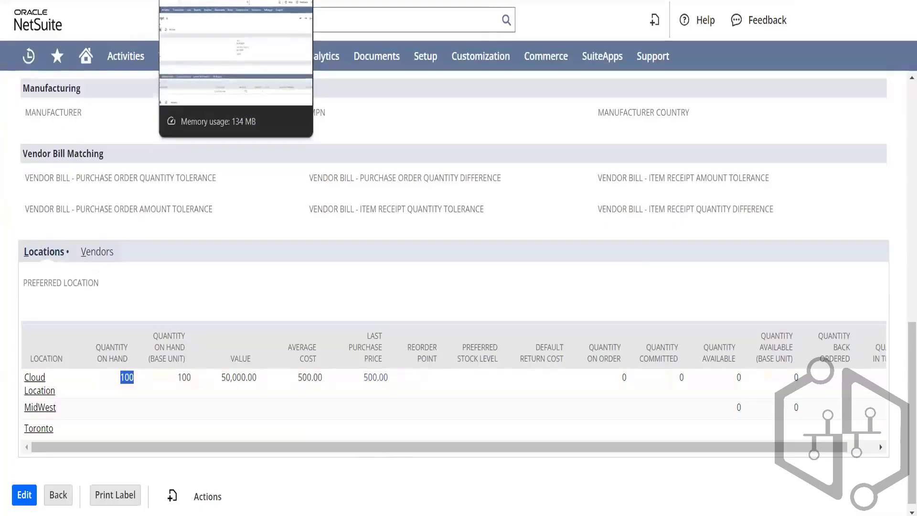
Return to the item receipt and open the Device Elcs return authorization from the recent records in a new tab
left_click(200, 0)
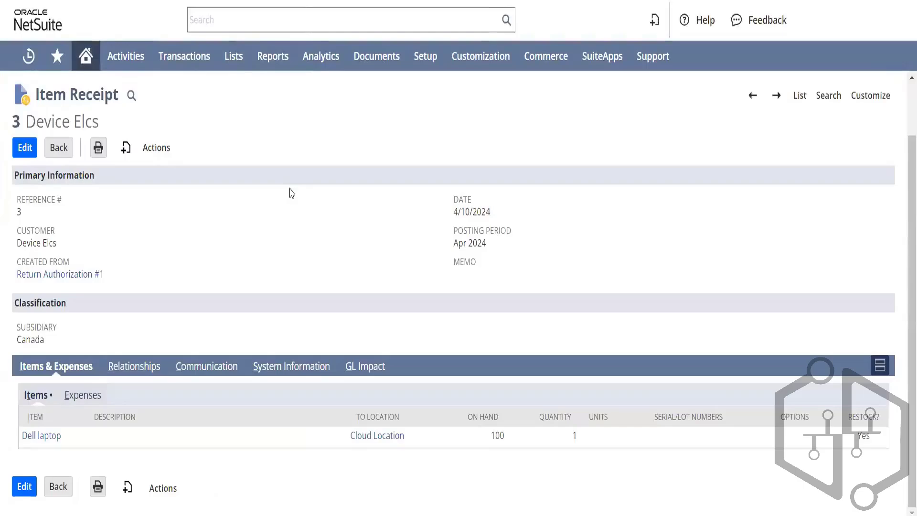
mouse_move(36, 62)
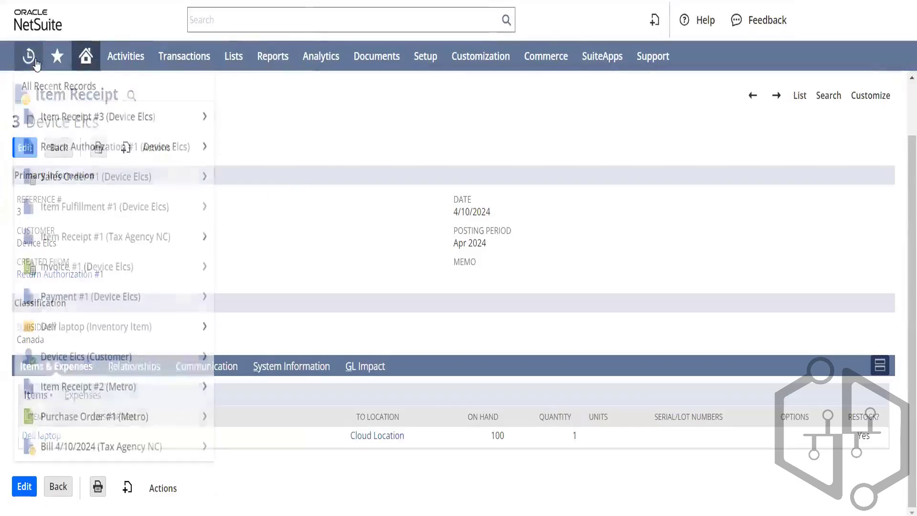
right_click(92, 148)
left_click(112, 164)
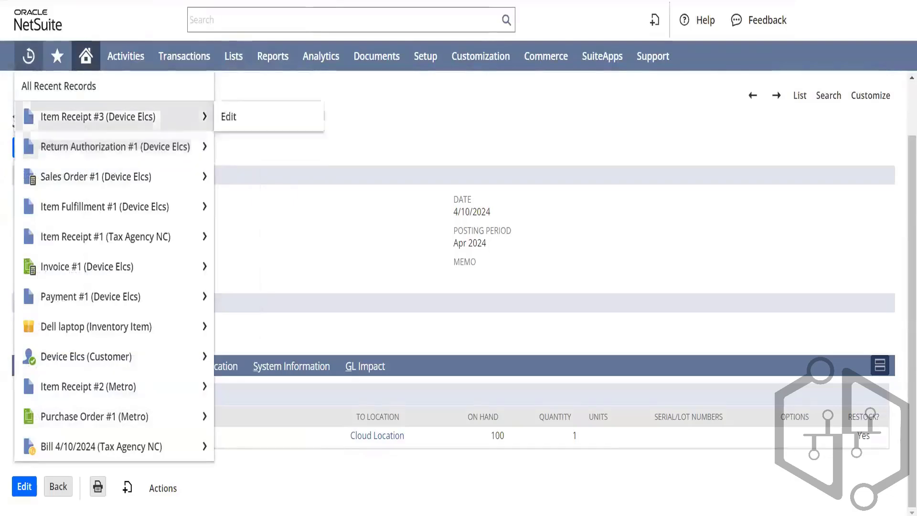
key("ctrl+Tab")
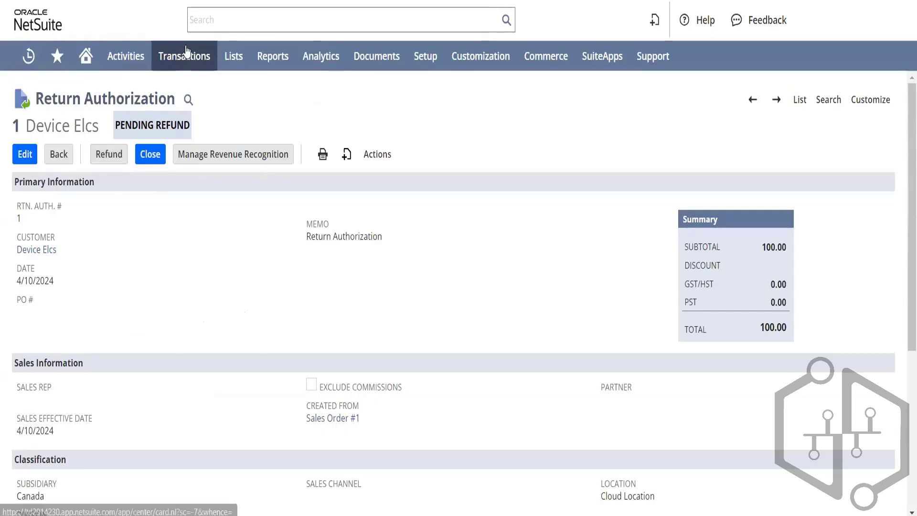
Open the Refund Returns list in a new tab and mark the Device Elcs return dated 4/10/2024 for credit
mouse_move(187, 62)
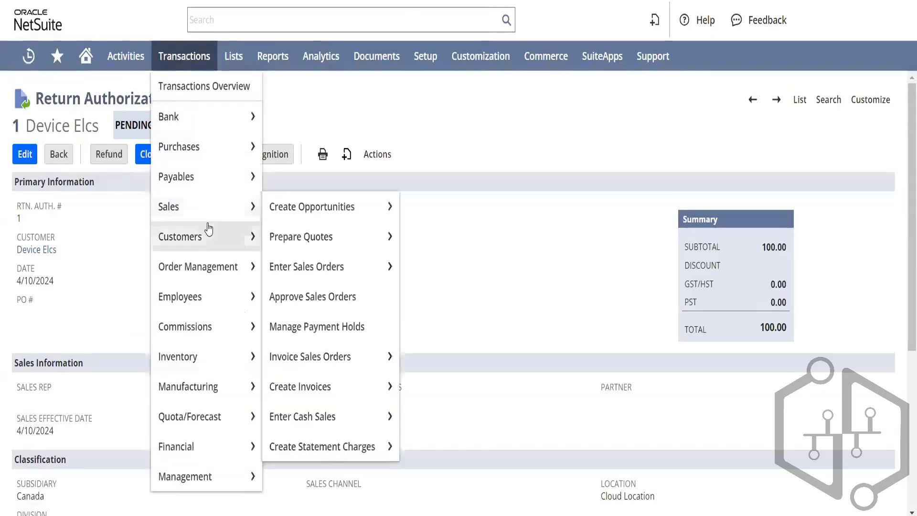
mouse_move(208, 237)
mouse_move(317, 223)
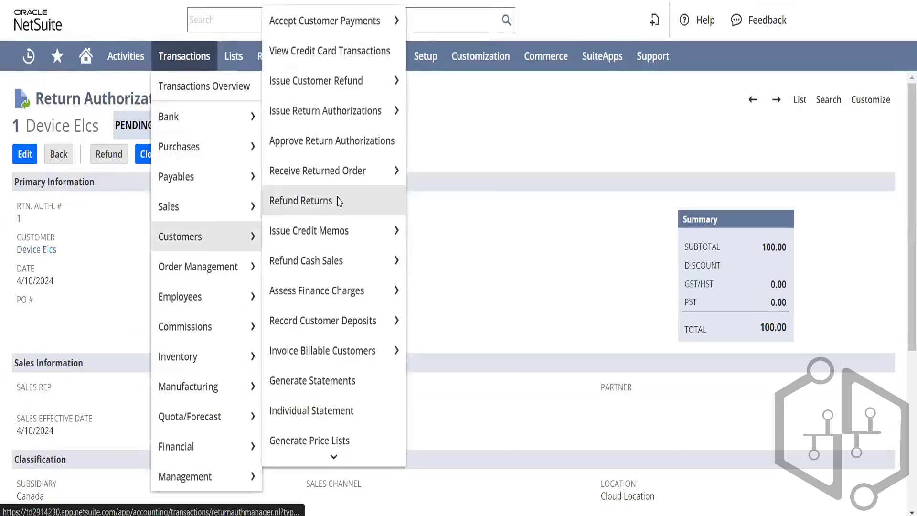
right_click(339, 200)
left_click(350, 212)
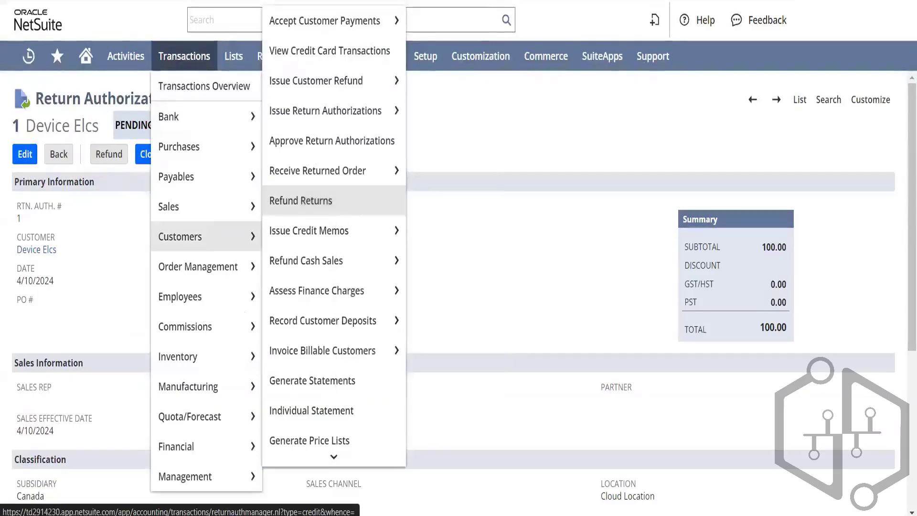
key("ctrl+Tab")
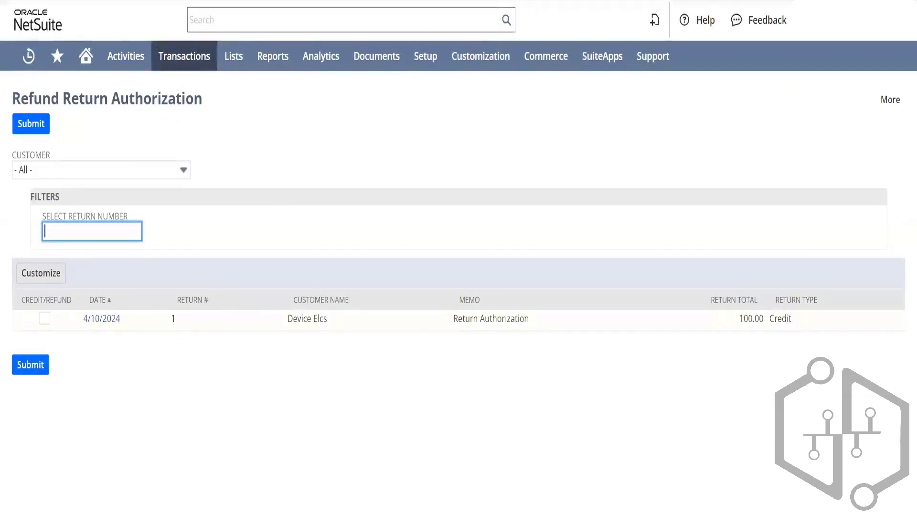
double_click(314, 328)
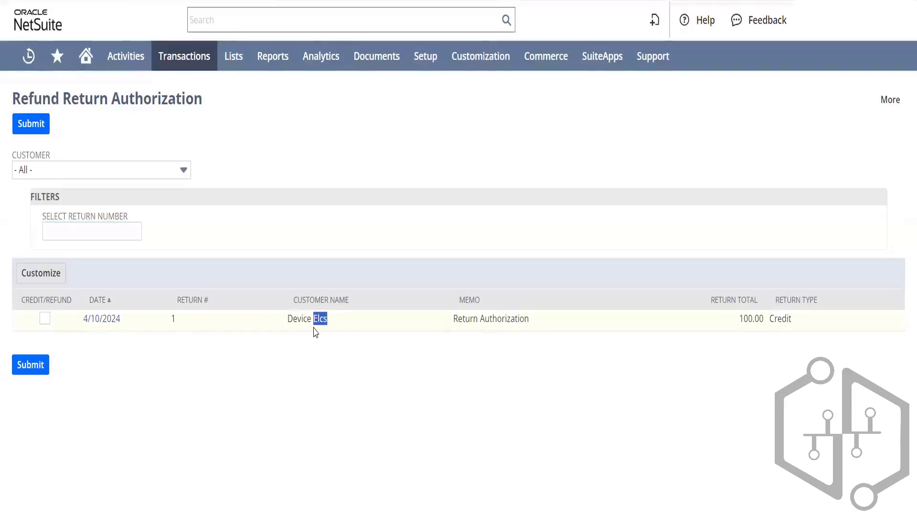
triple_click(315, 331)
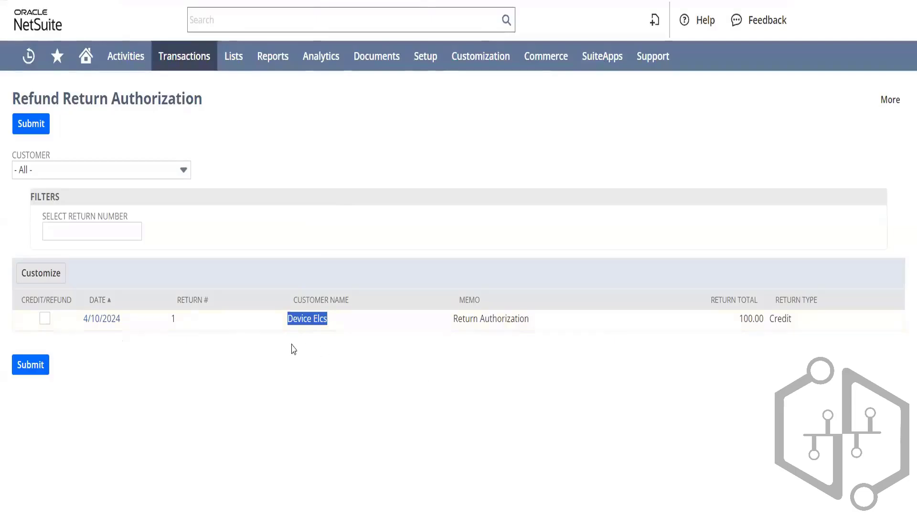
left_click(44, 317)
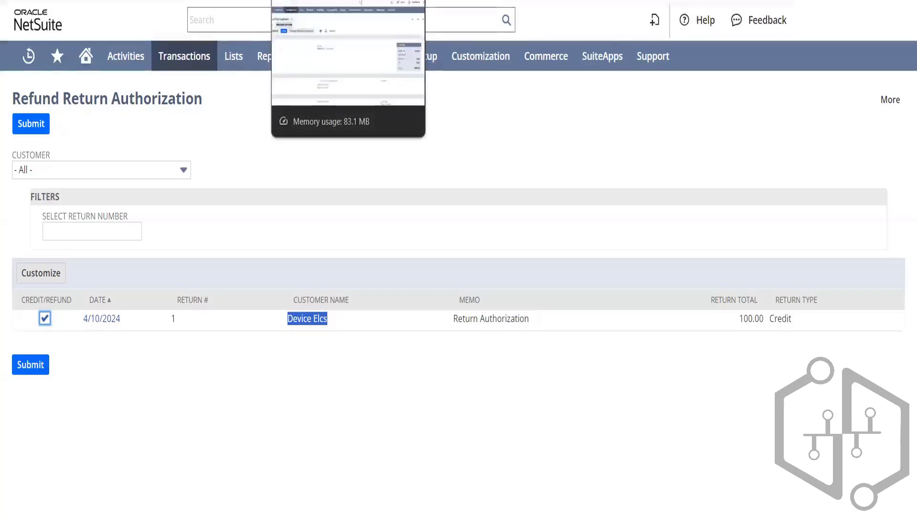
Start a refund from the Device Elcs return authorization, review the Dell laptop line, and save the credit memo
left_click(317, 0)
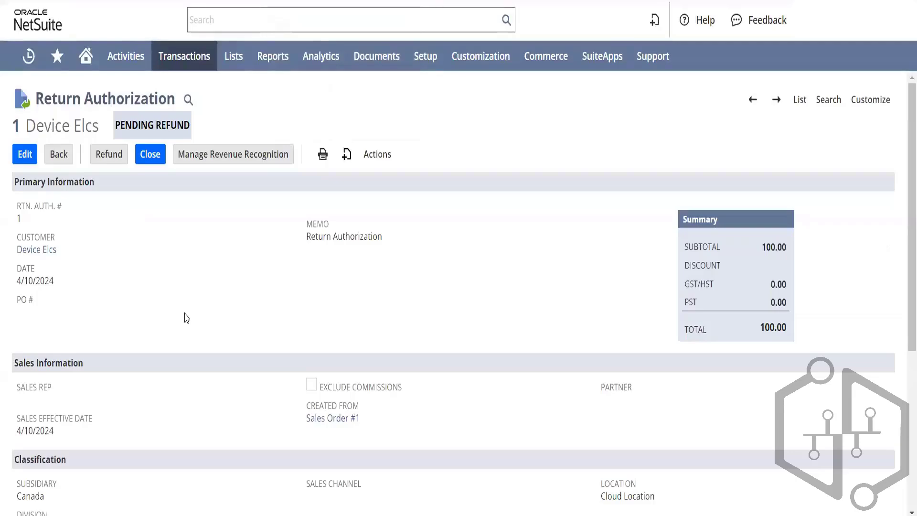
left_click(111, 157)
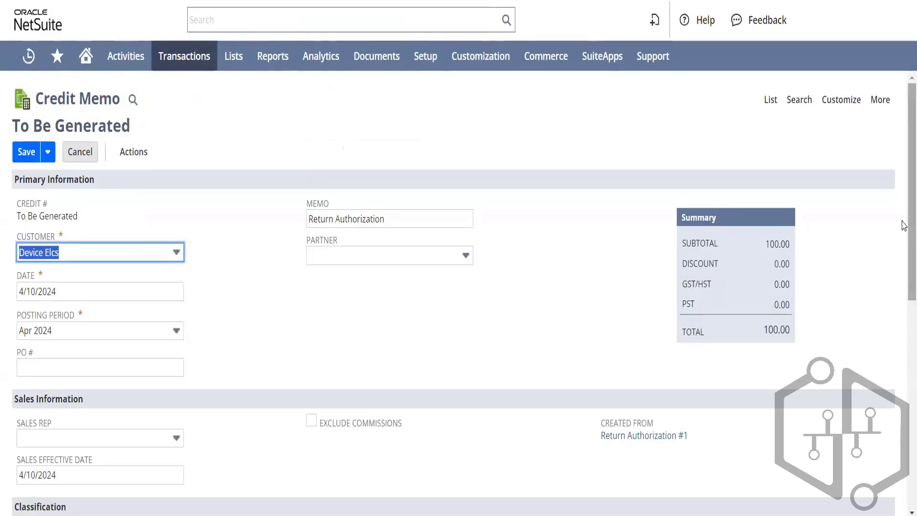
scroll(904, 225, "down", 3)
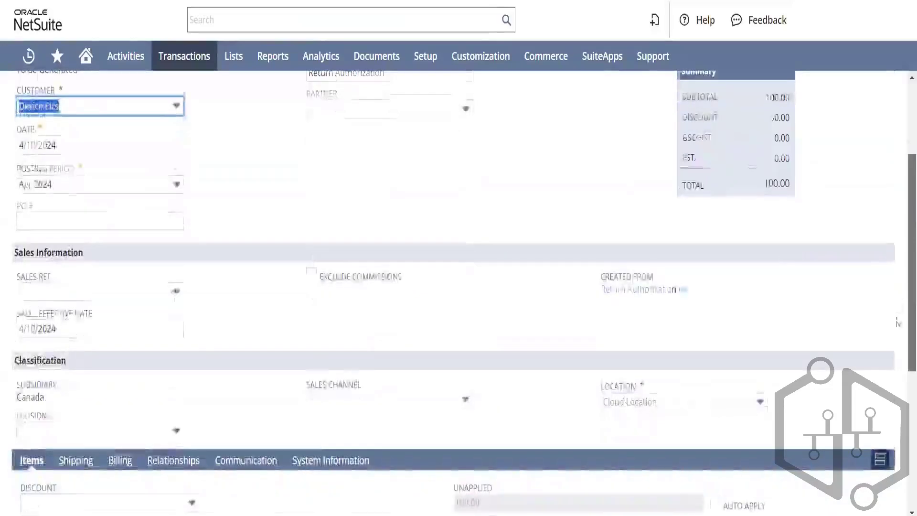
scroll(898, 323, "down", 5)
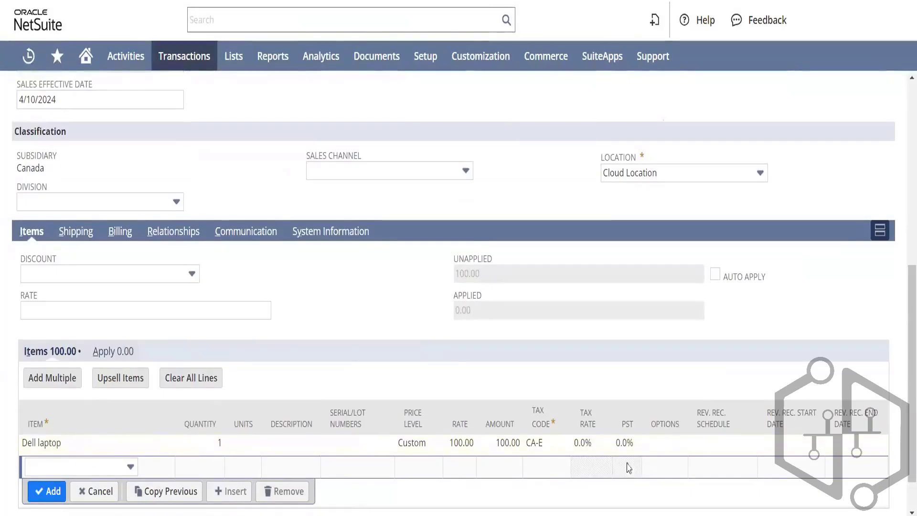
left_click_drag(904, 297, 849, 142)
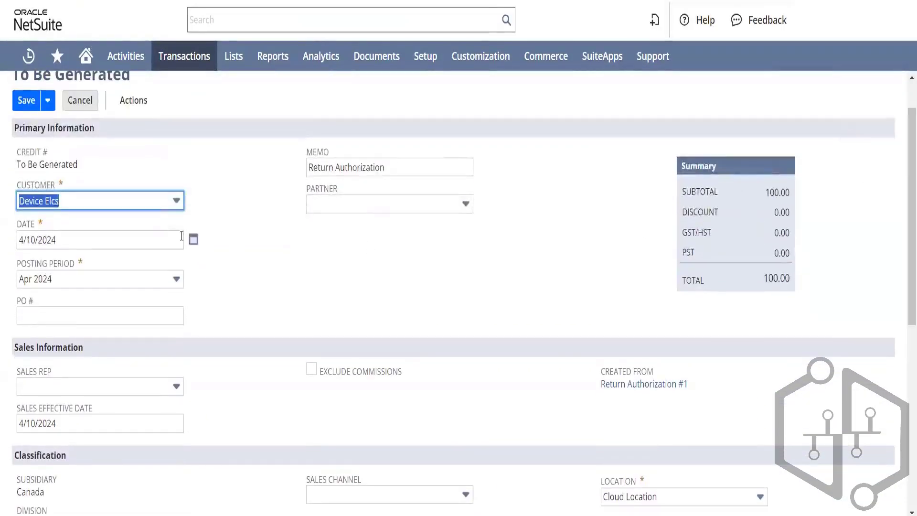
left_click(27, 106)
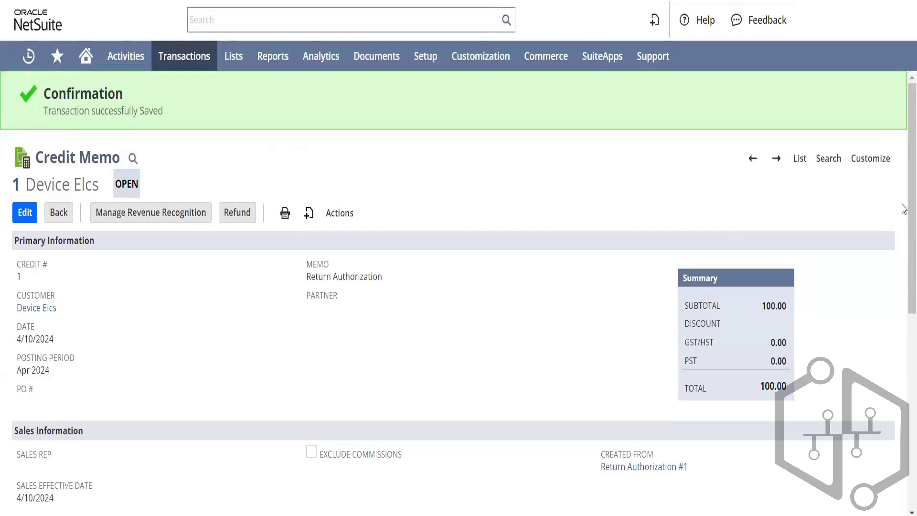
Start a customer refund from the saved credit memo and review the credit it applies
left_click_drag(904, 201, 896, 131)
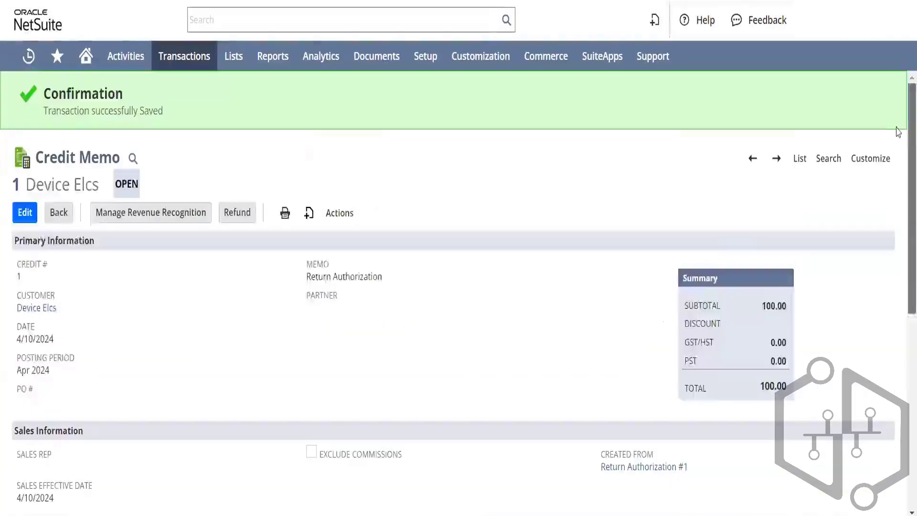
left_click(238, 212)
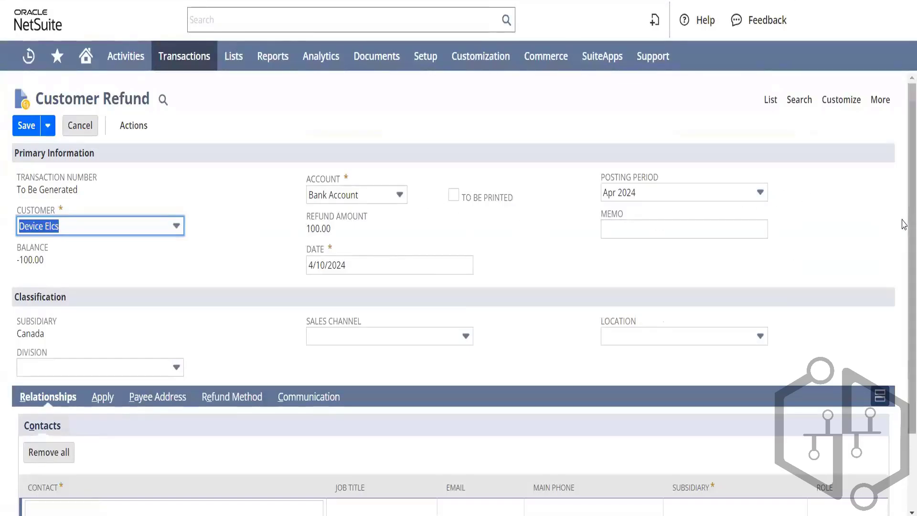
scroll(904, 291, "down", 2)
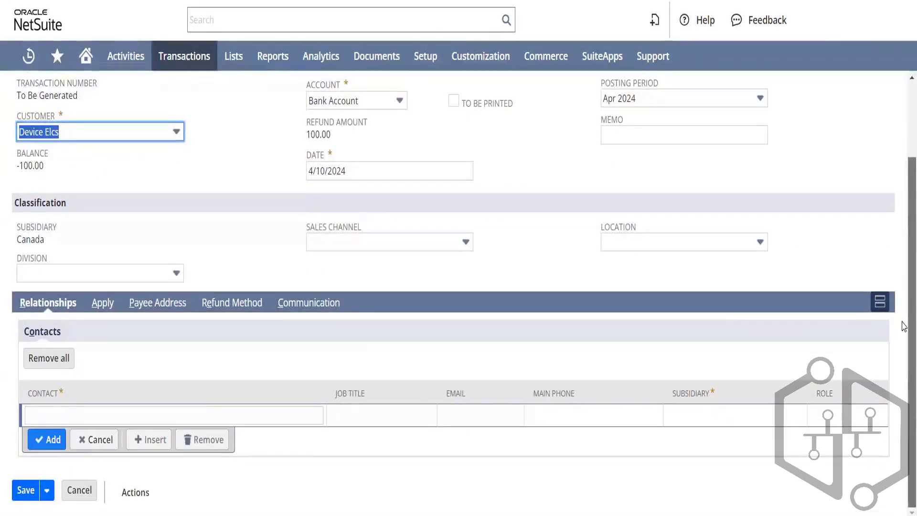
scroll(904, 322, "up", 2)
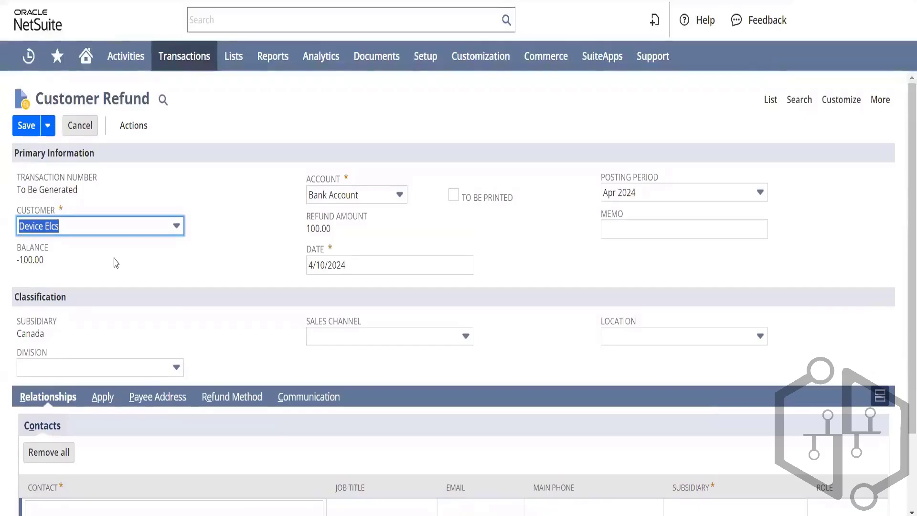
left_click(148, 406)
left_click_drag(111, 411, 103, 403)
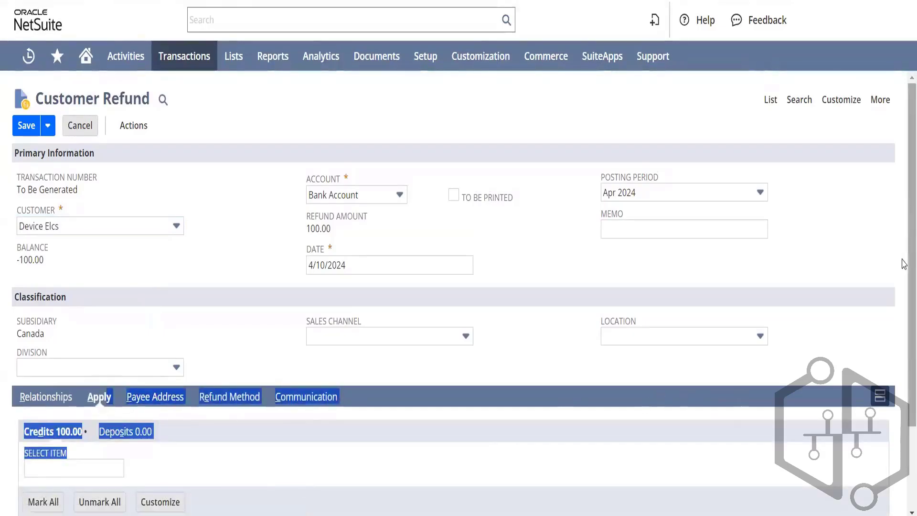
scroll(904, 315, "down", 2)
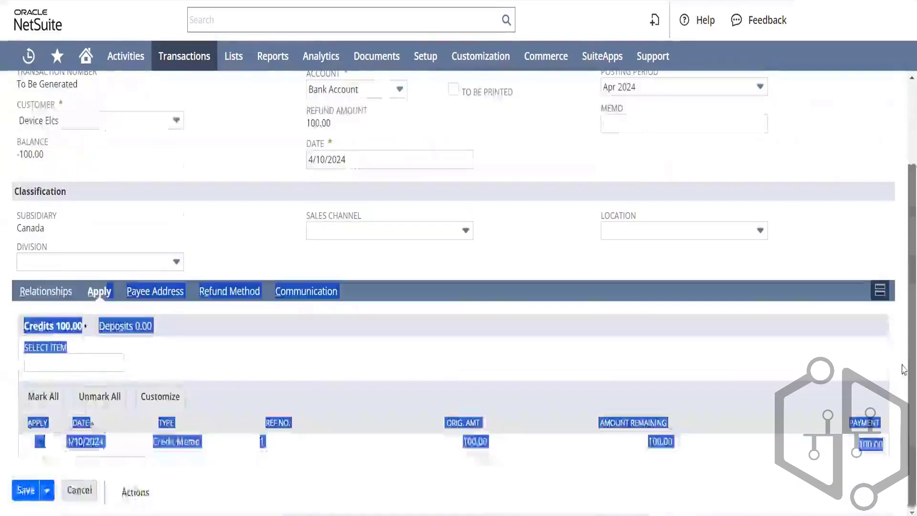
left_click(501, 477)
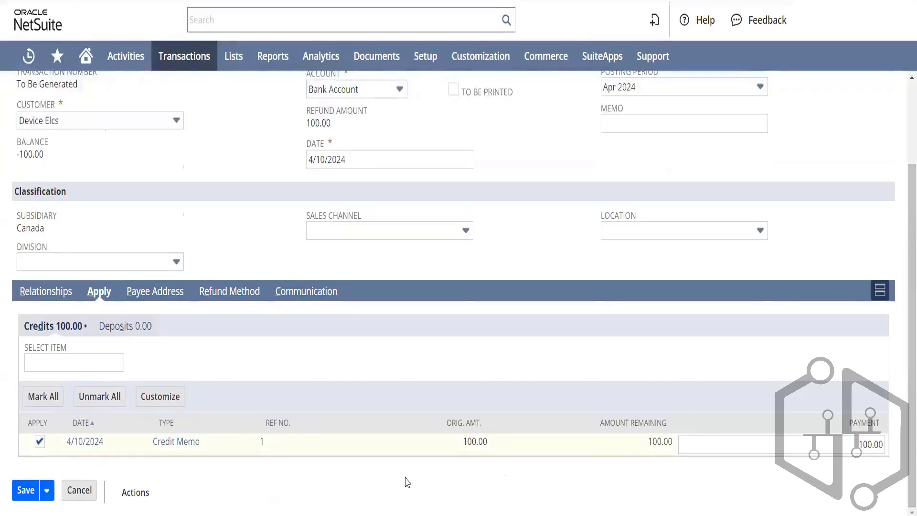
Set the customer refund's refund method to Check and save the refund
left_click(27, 492)
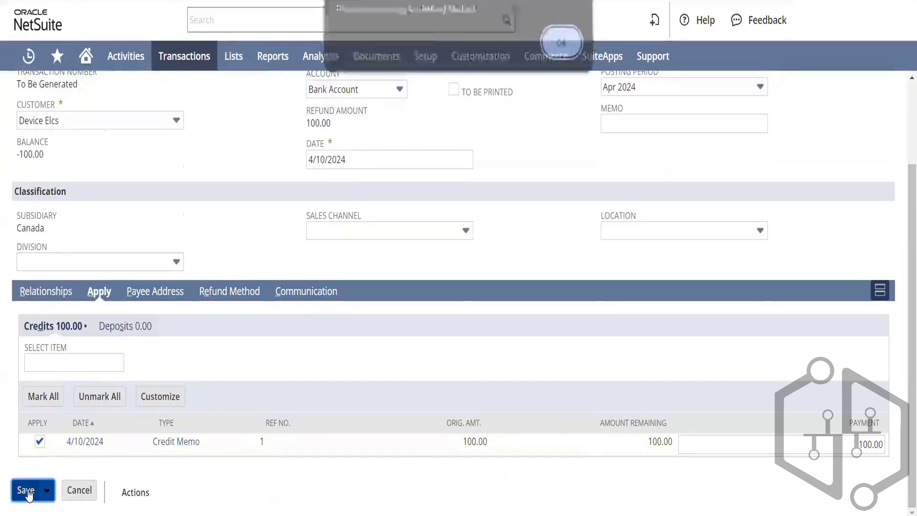
left_click(553, 51)
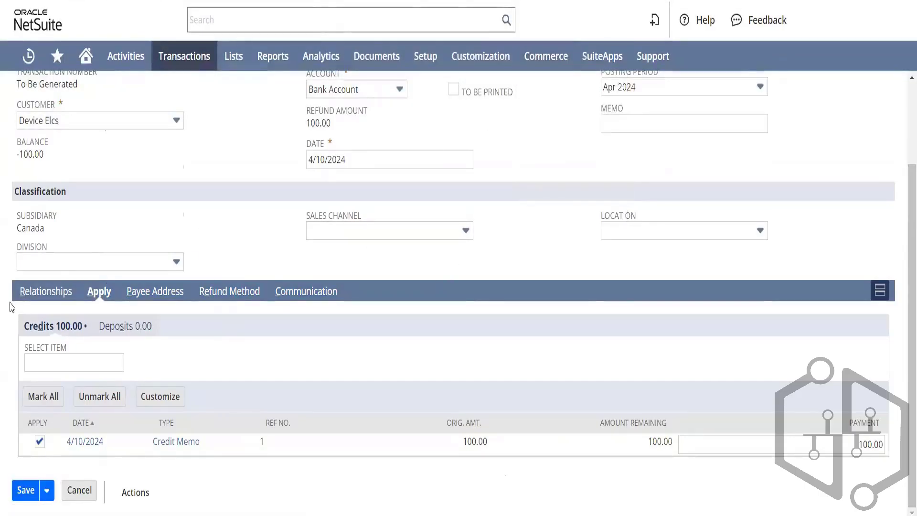
left_click(240, 288)
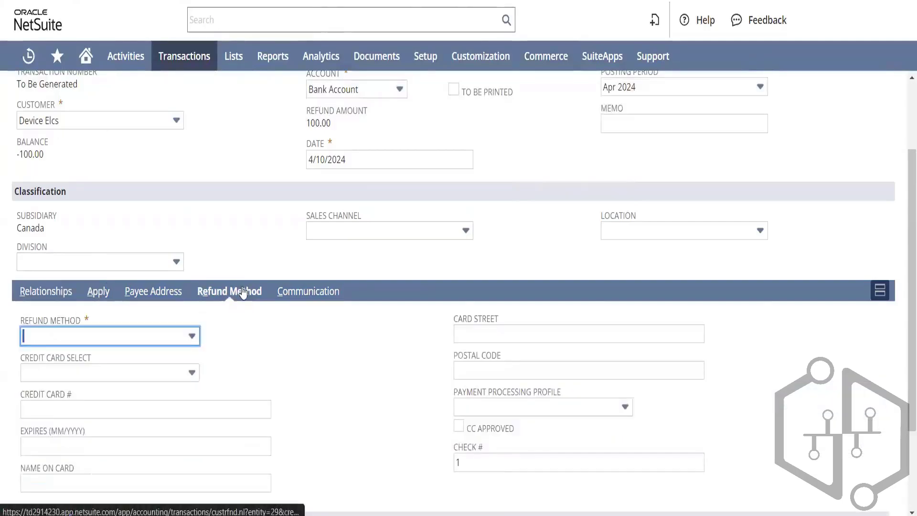
left_click(187, 338)
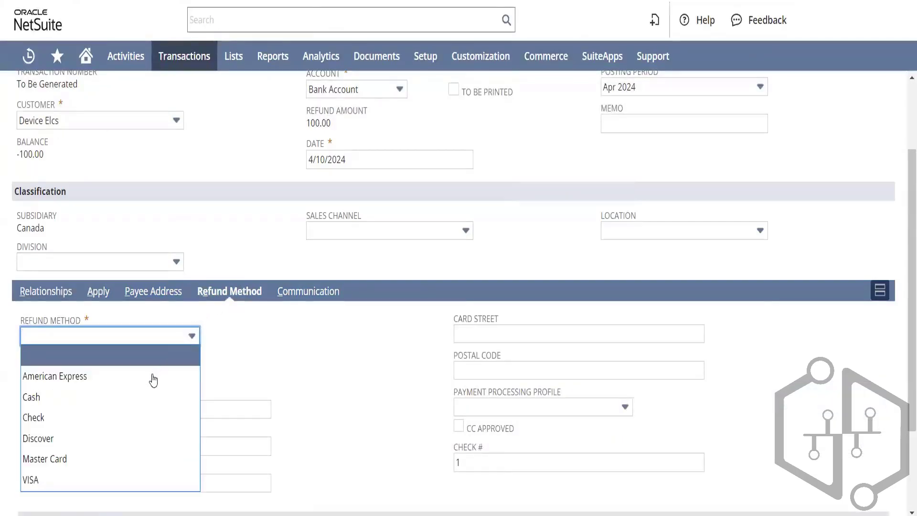
left_click(153, 417)
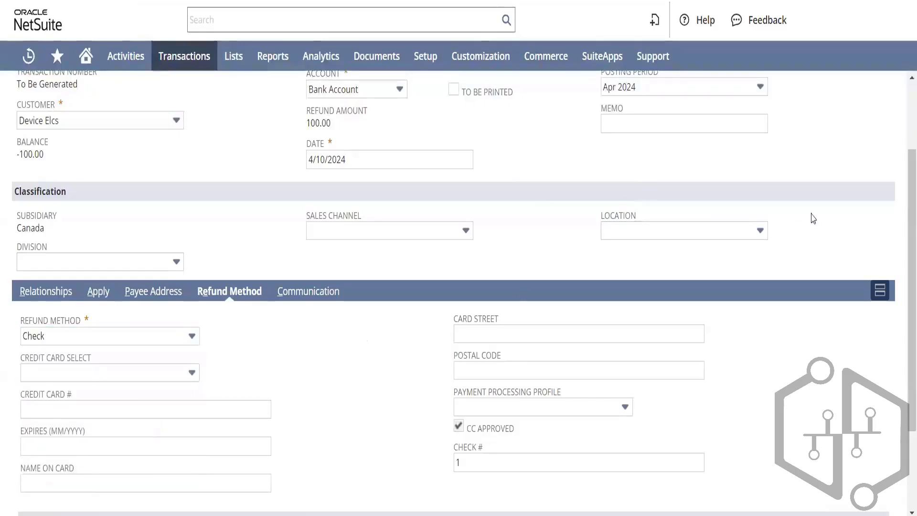
scroll(903, 94, "up", 3)
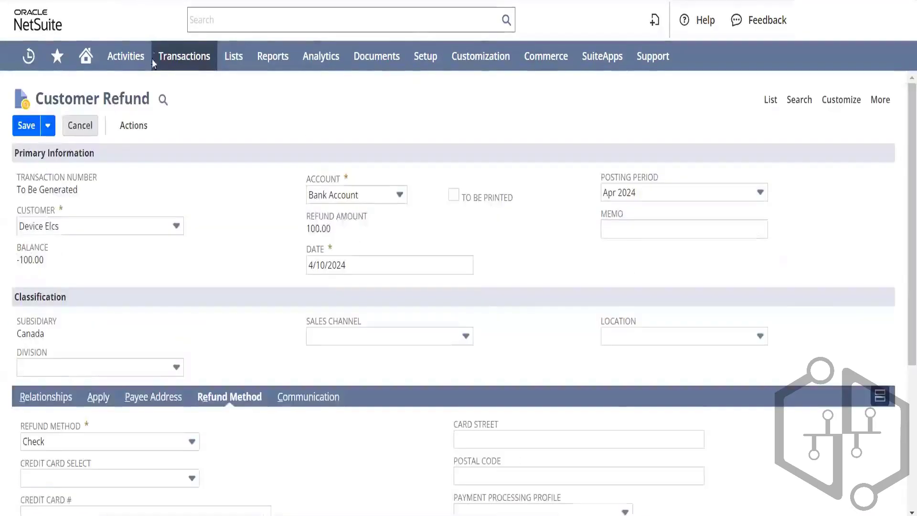
left_click(38, 127)
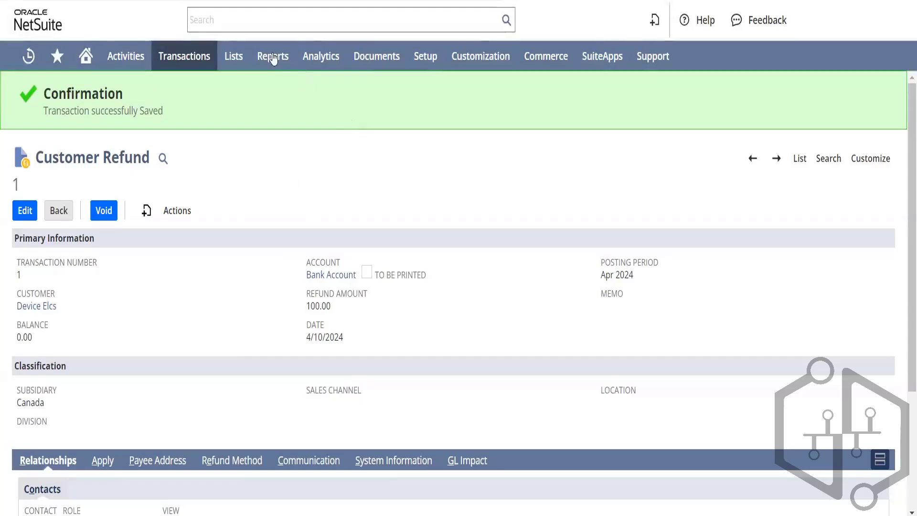
Browse the Sales and Sales Orders reports and open the Open Invoices report in a new tab
mouse_move(272, 57)
left_click(288, 90)
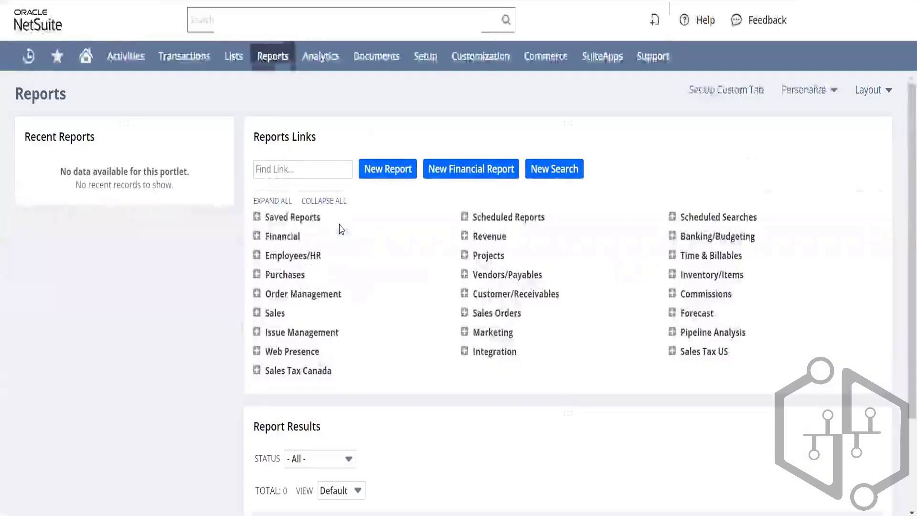
left_click(256, 313)
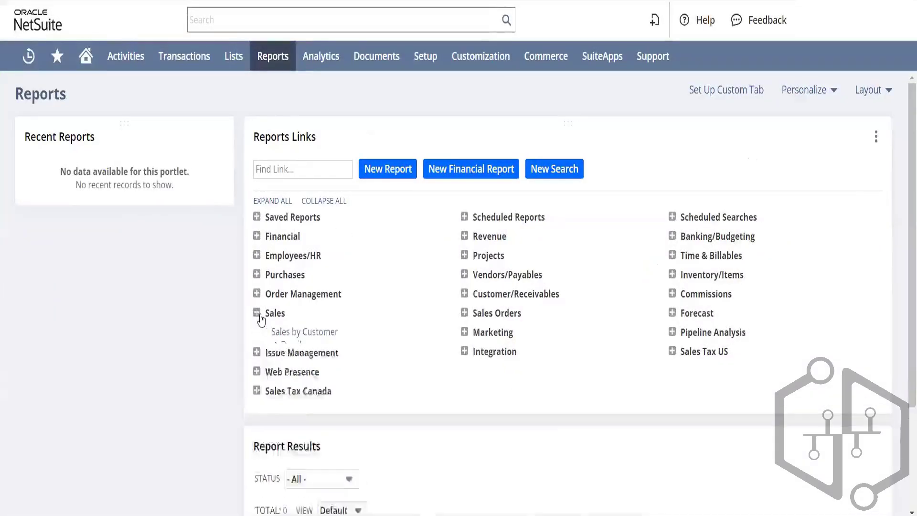
left_click(464, 313)
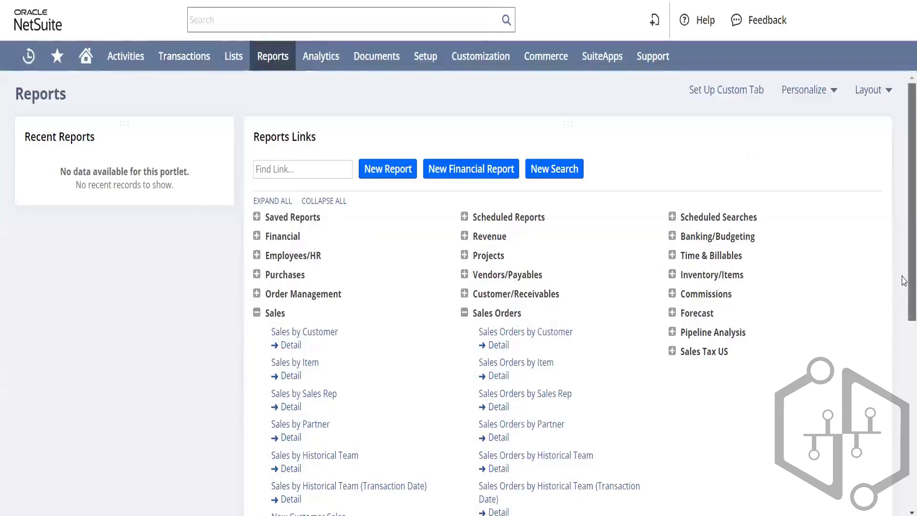
left_click_drag(904, 279, 904, 352)
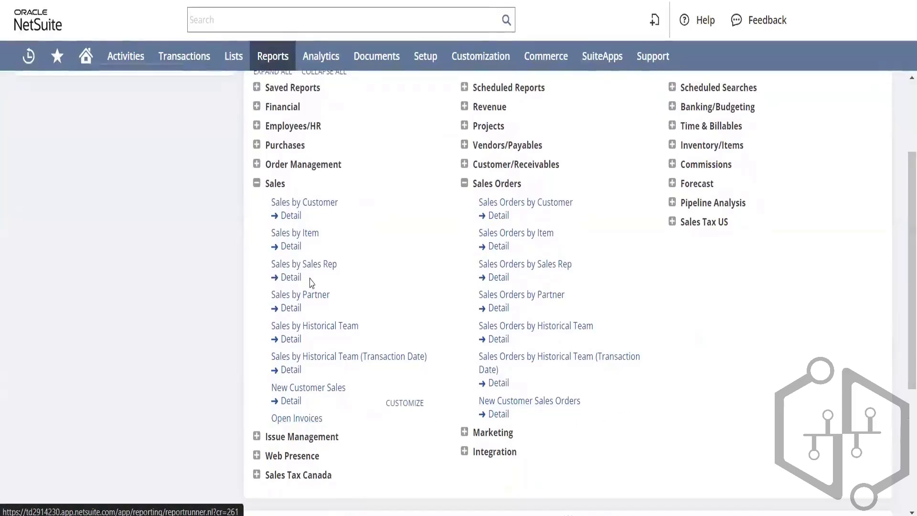
right_click(309, 424)
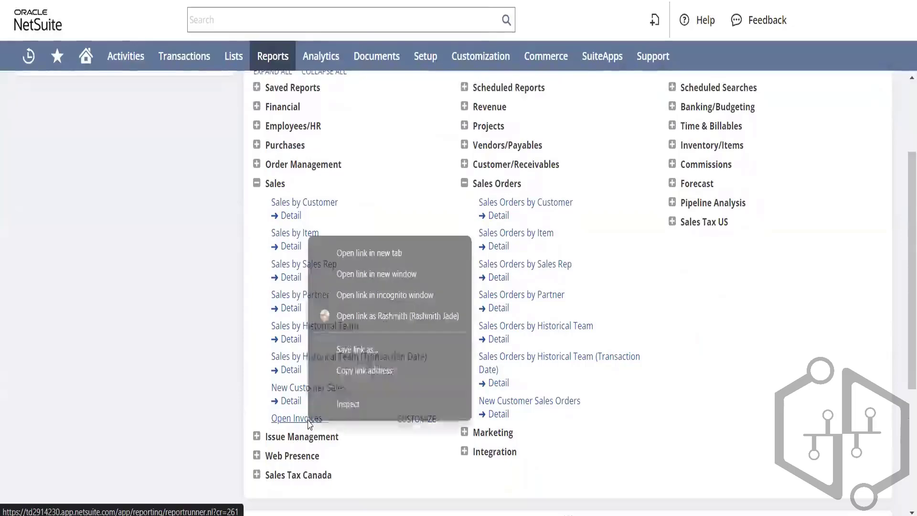
left_click(373, 256)
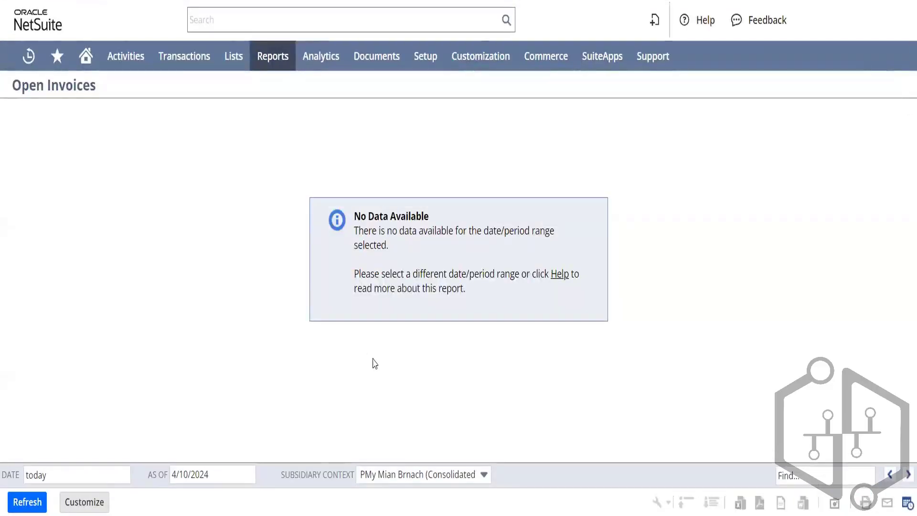
Set the Open Invoices report's subsidiary context to Canada, refresh it, and return to the reports list
left_click(403, 473)
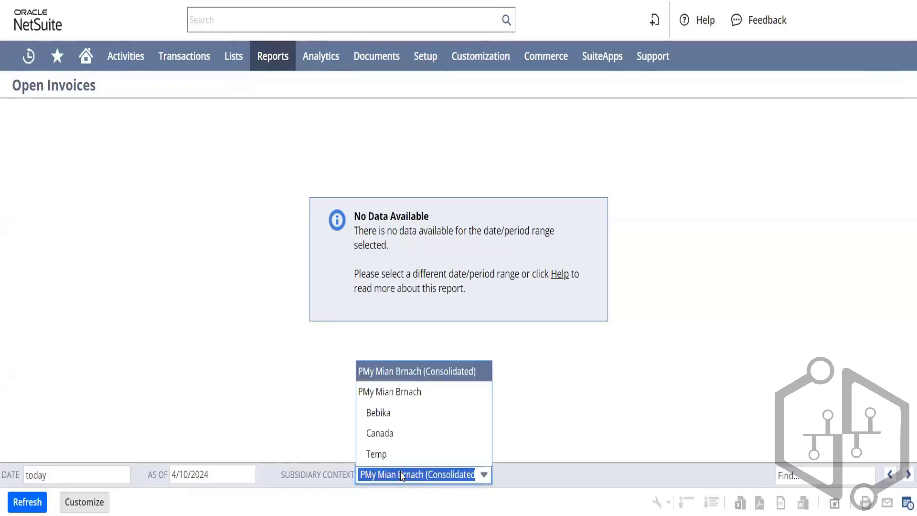
left_click(401, 433)
left_click(29, 501)
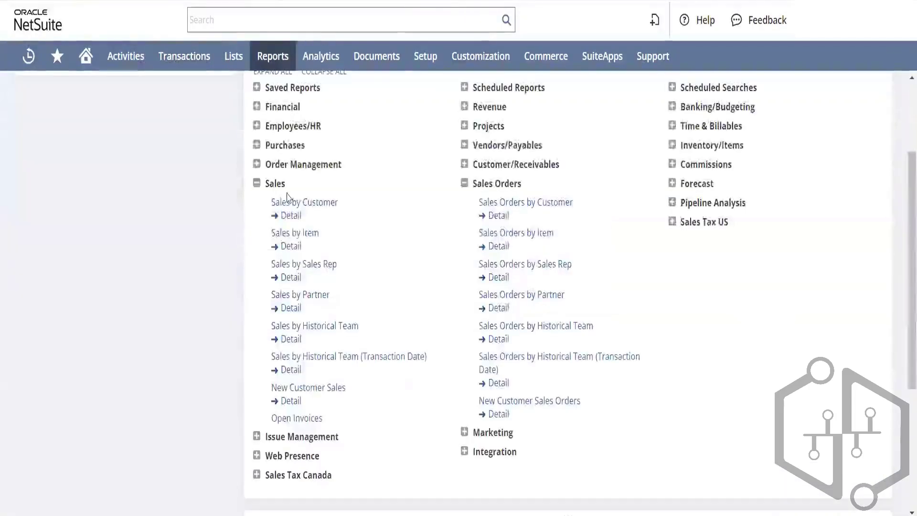
Open the Sales by Customer, Sales by Item and Sales Orders by Customer reports in separate new tabs
right_click(310, 201)
left_click(327, 214)
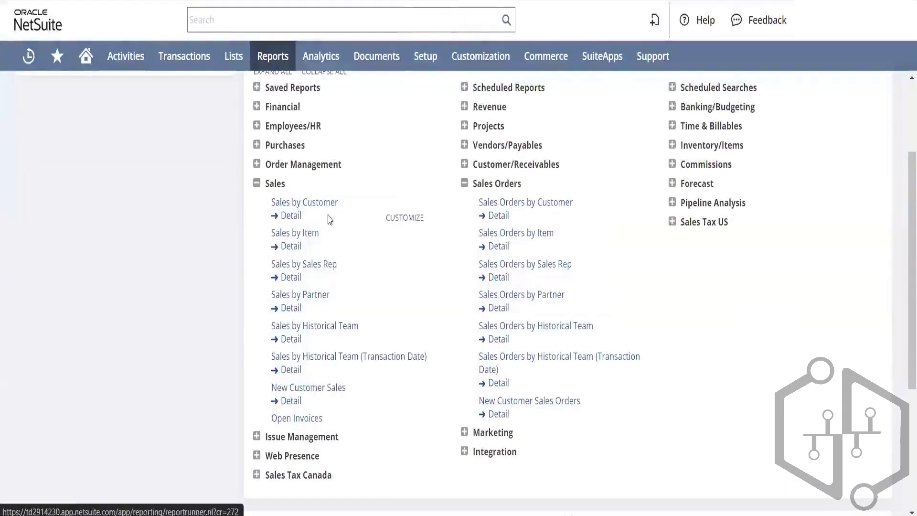
right_click(309, 228)
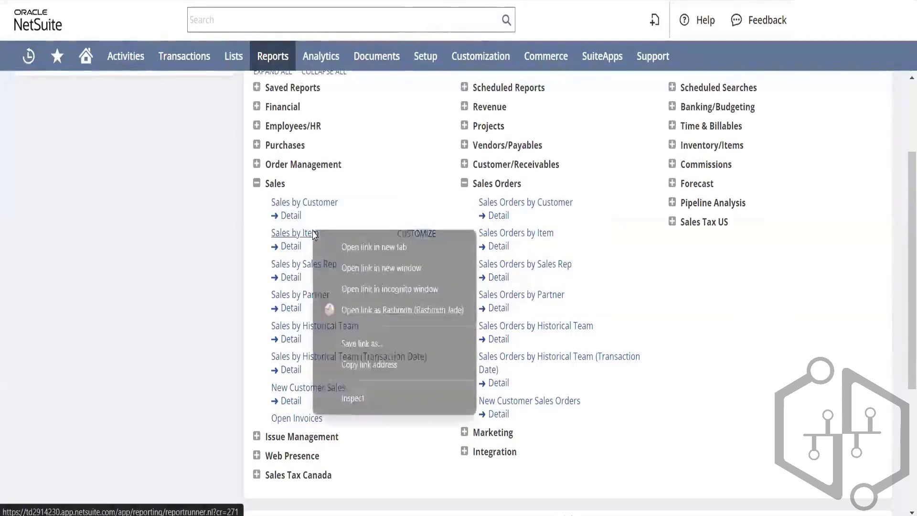
left_click(328, 243)
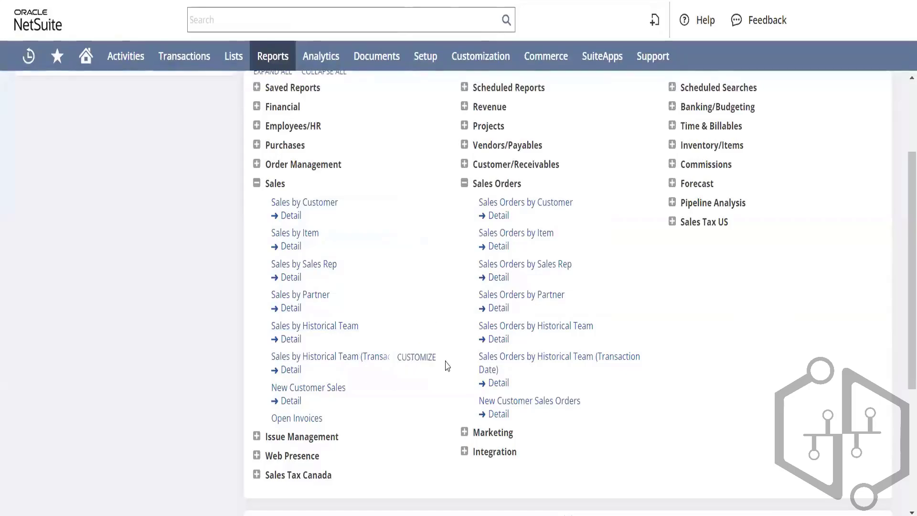
right_click(529, 205)
left_click(405, 259)
right_click(549, 203)
left_click(563, 214)
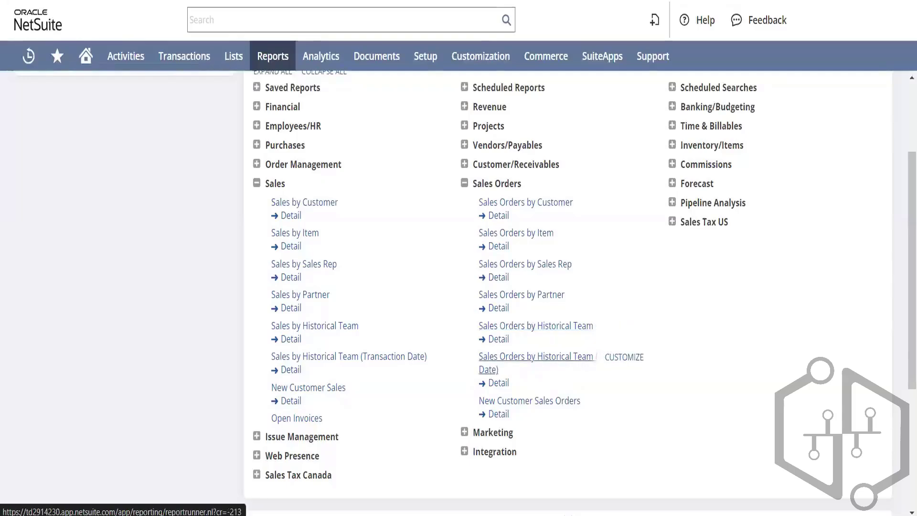
Switch to the Sales by Customer Summary report, set its subsidiary context to Canada, and refresh it
left_click(304, 203)
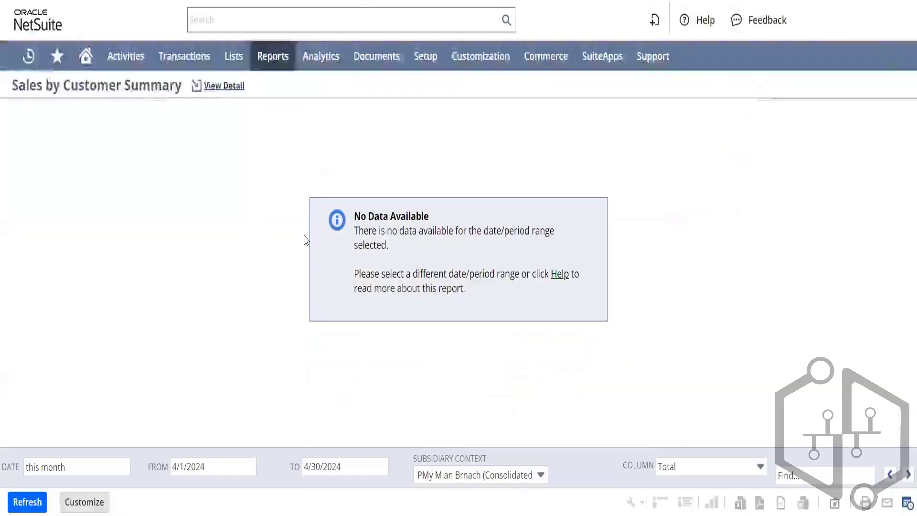
left_click(468, 482)
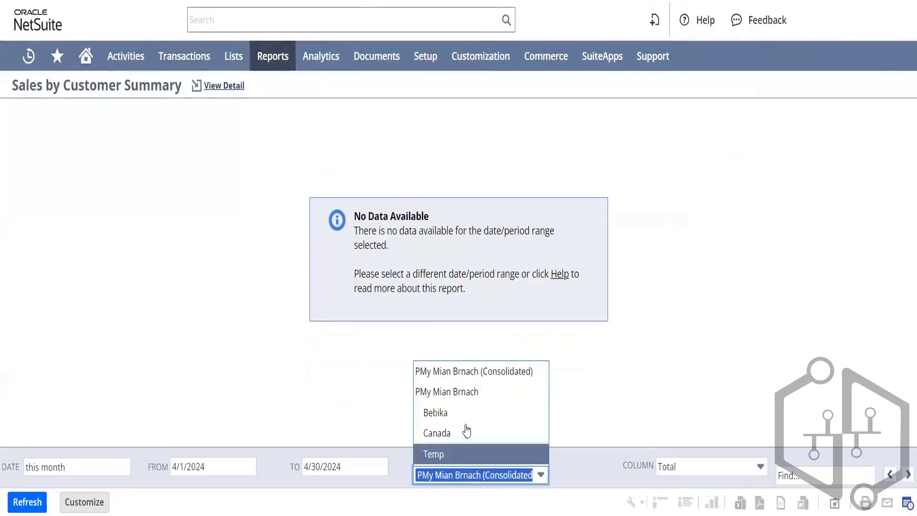
left_click(466, 433)
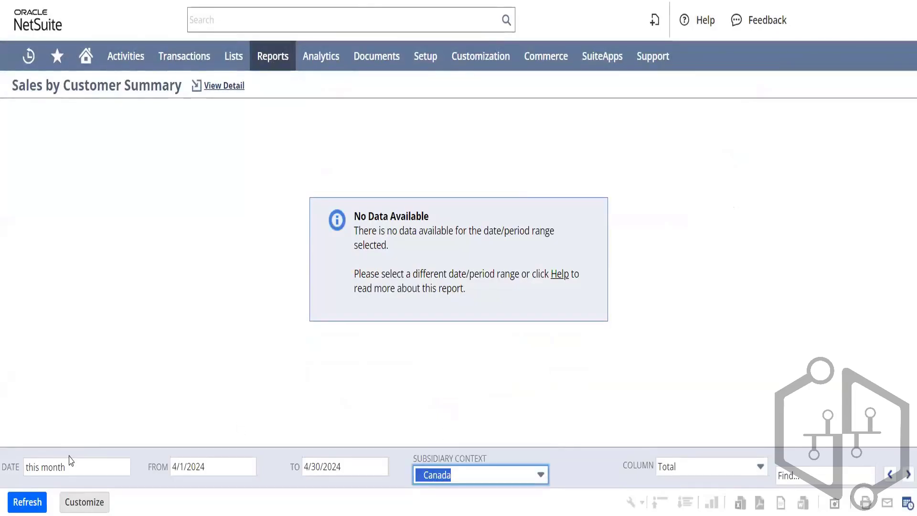
left_click(29, 509)
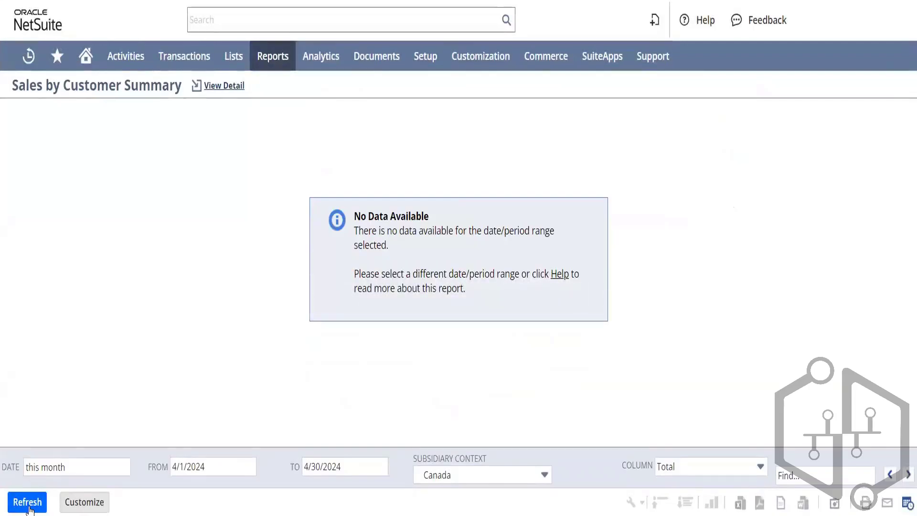
left_click(224, 86)
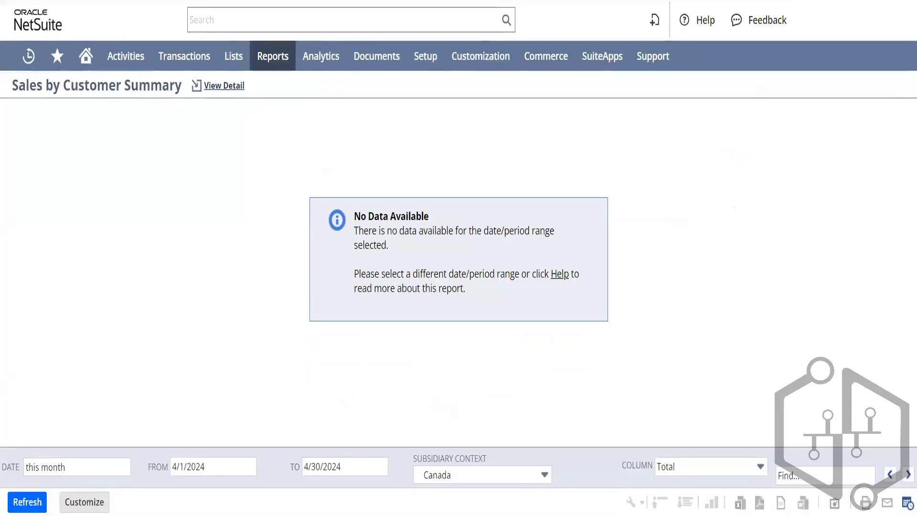
Set the Sales by Item Summary report's subsidiary context to Canada and refresh it
left_click(457, 483)
left_click(461, 440)
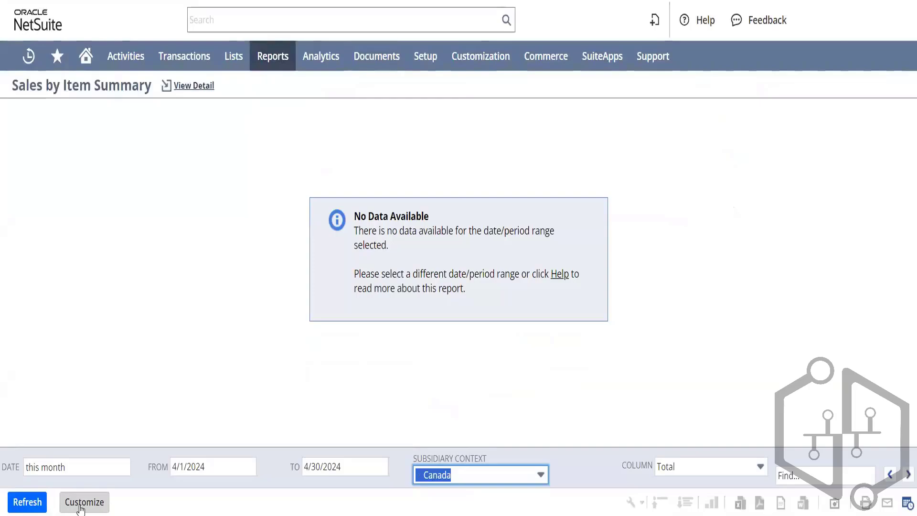
left_click(34, 502)
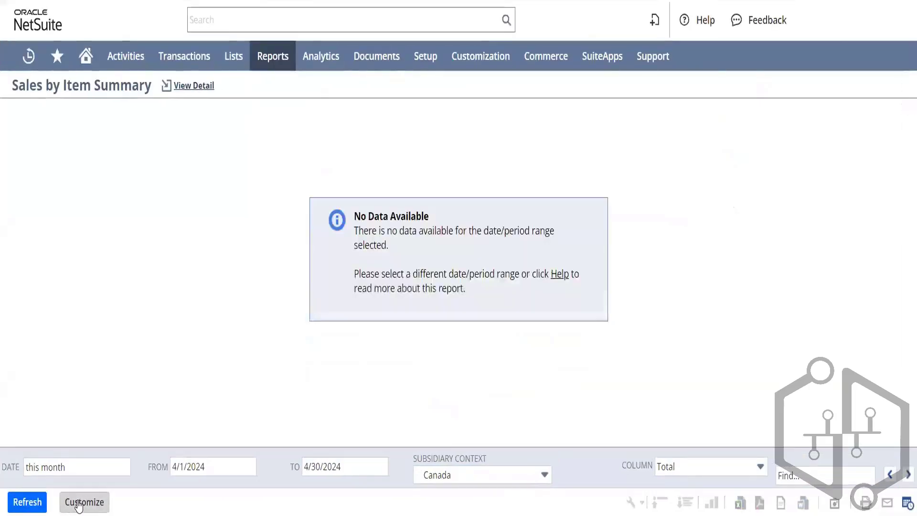
Open the Sales by Item Summary report for customization and review its column settings and preview in the Report Builder
left_click(84, 501)
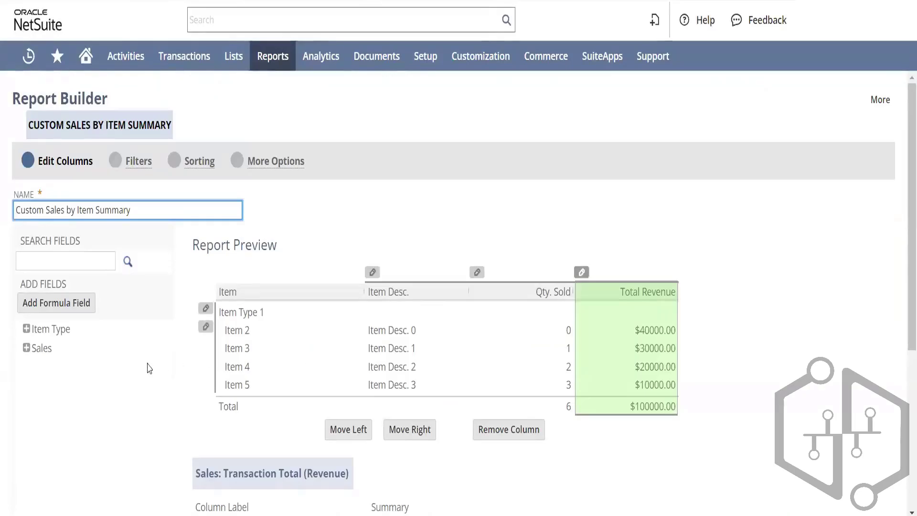
left_click_drag(904, 212, 899, 393)
scroll(899, 393, "up", 5)
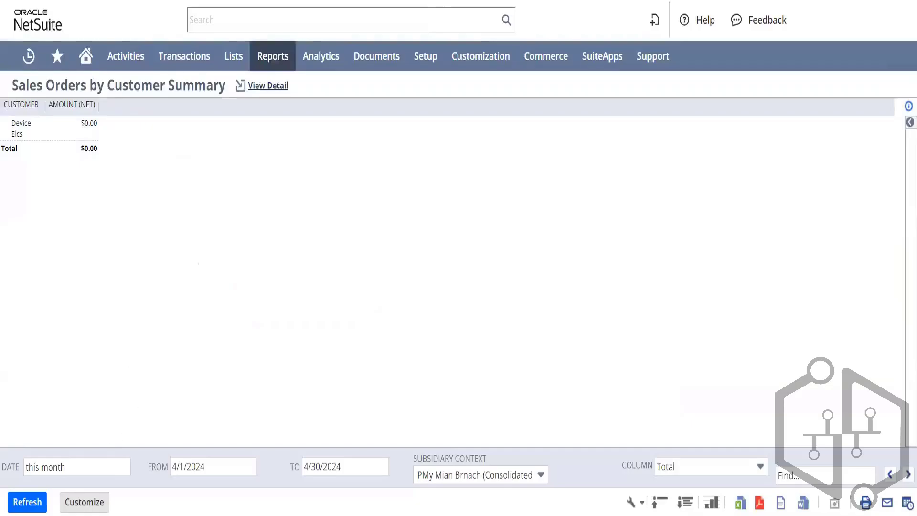
Refresh the Sales Orders by Customer Summary report and drill down into the Device Elcs amount
left_click(30, 511)
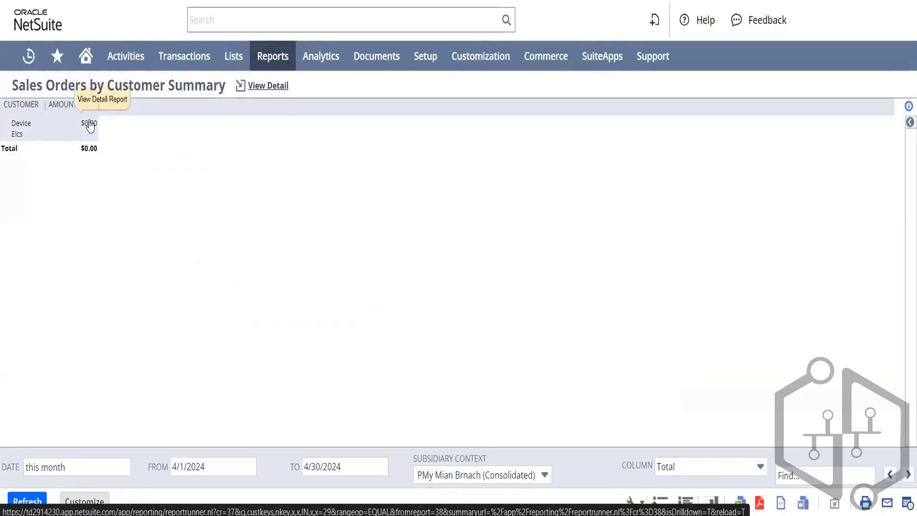
left_click(89, 124)
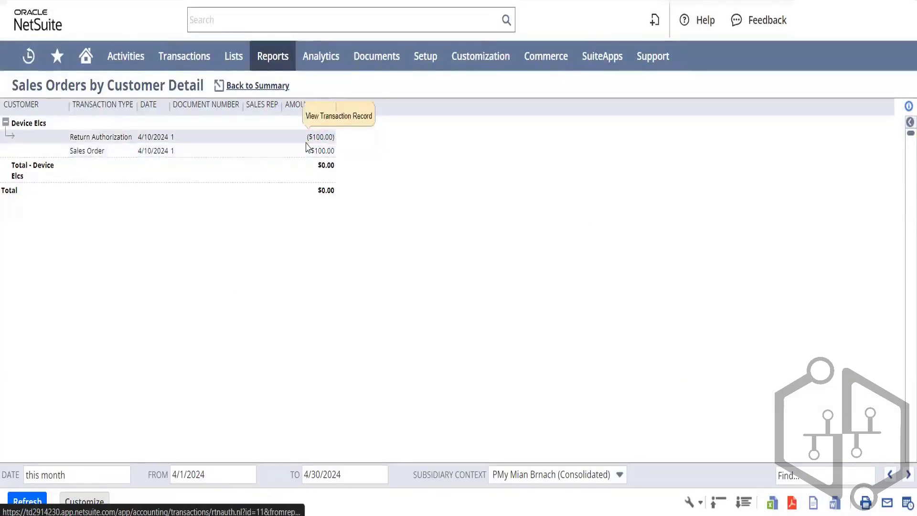
Review the sales order and return authorization records behind the Device Elcs detail lines, checking the return authorization's status
left_click(318, 137)
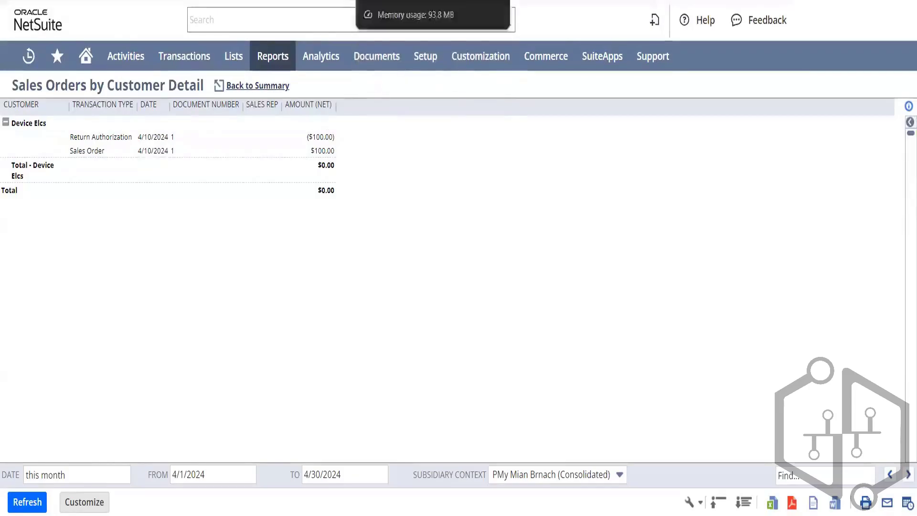
left_click(316, 151)
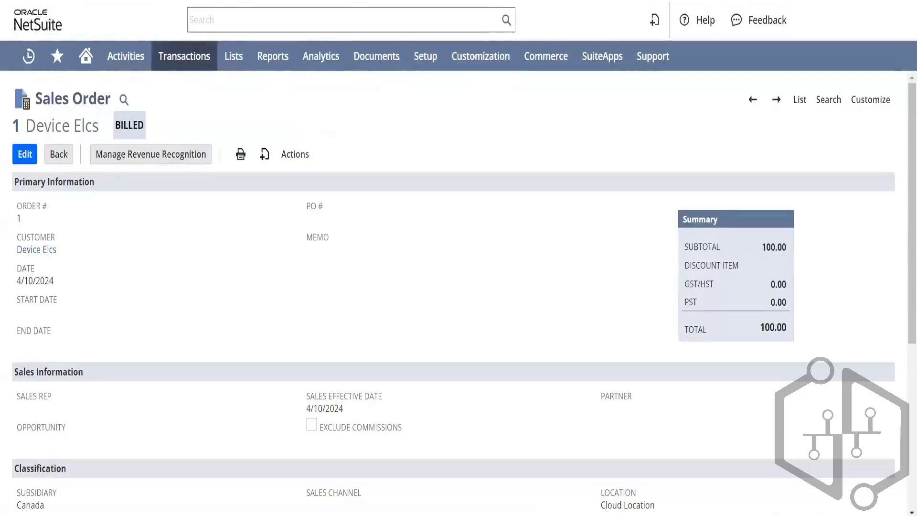
key("alt+Left")
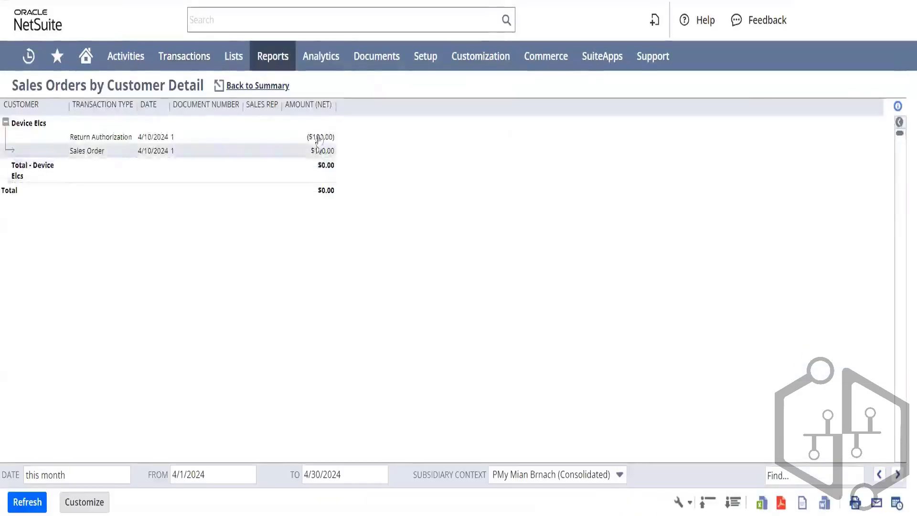
left_click(319, 138)
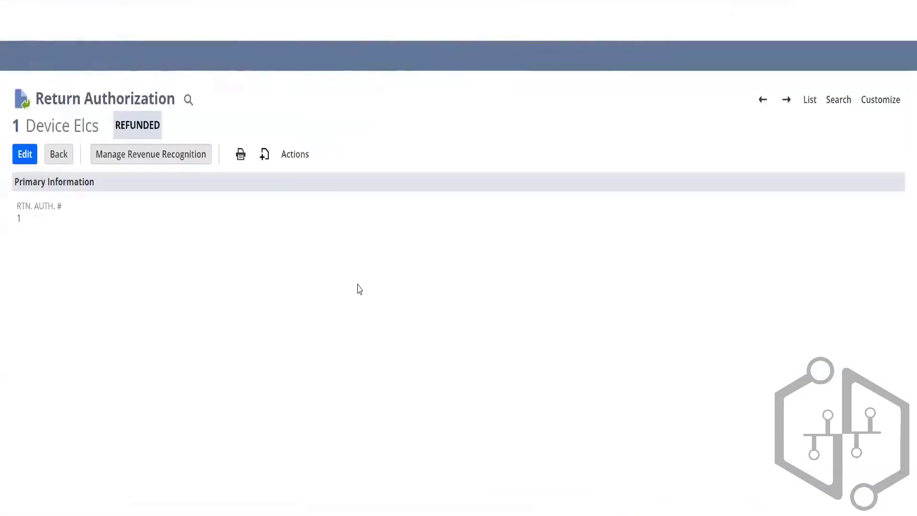
triple_click(149, 117)
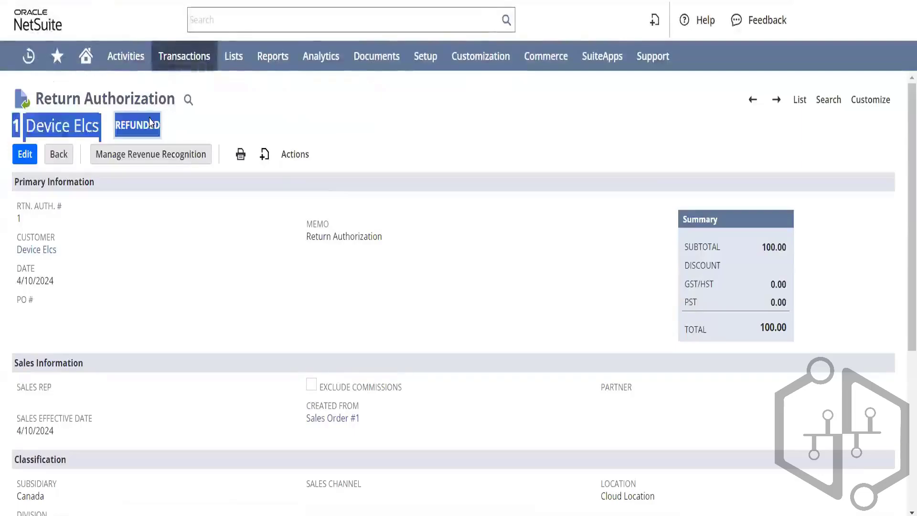
left_click(181, 311)
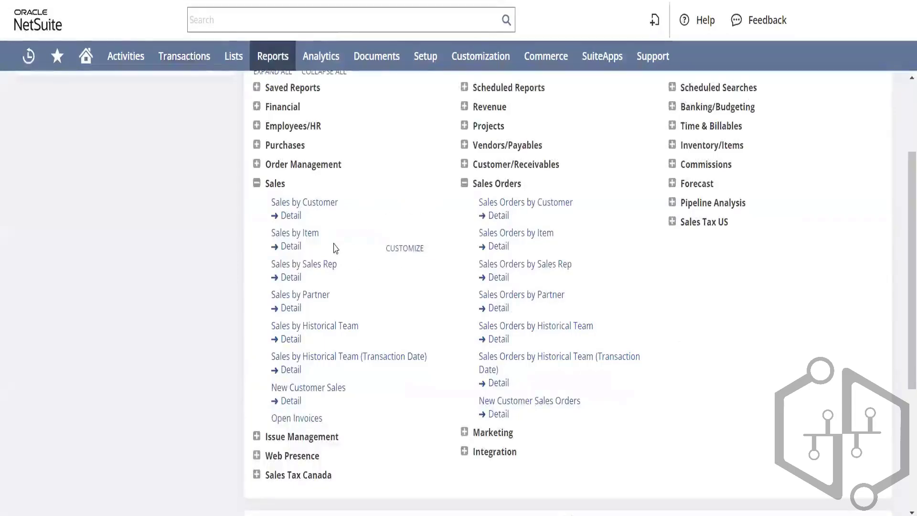
Expand the Order Management report category and open its return authorization reports, including the Return Authorizations Register, in new tabs
left_click(257, 164)
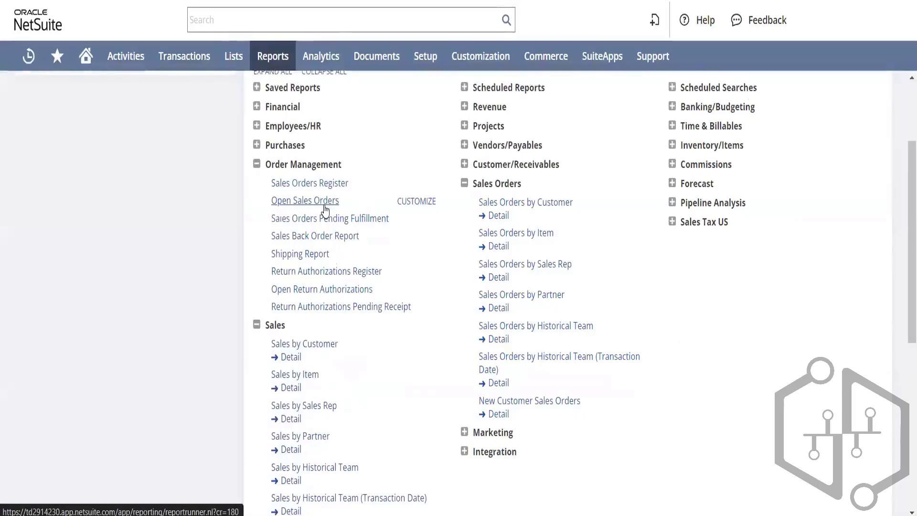
right_click(352, 297)
left_click(371, 306)
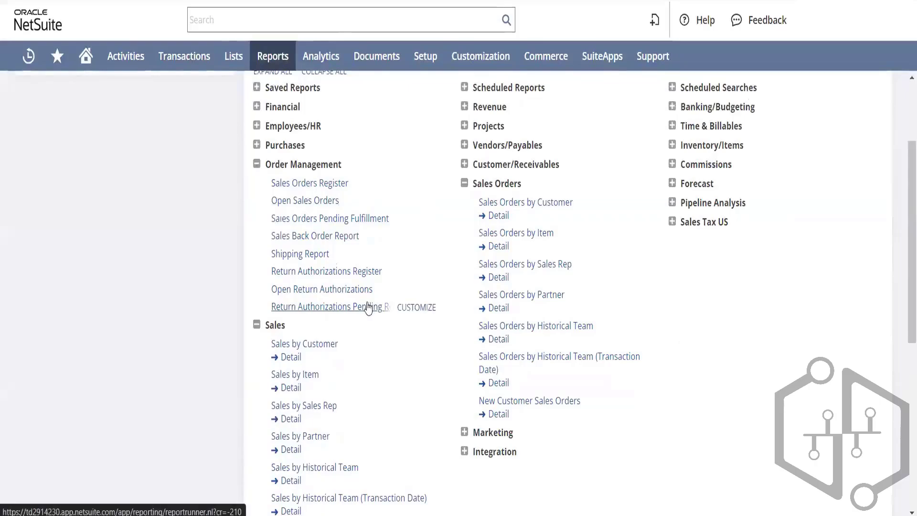
right_click(354, 276)
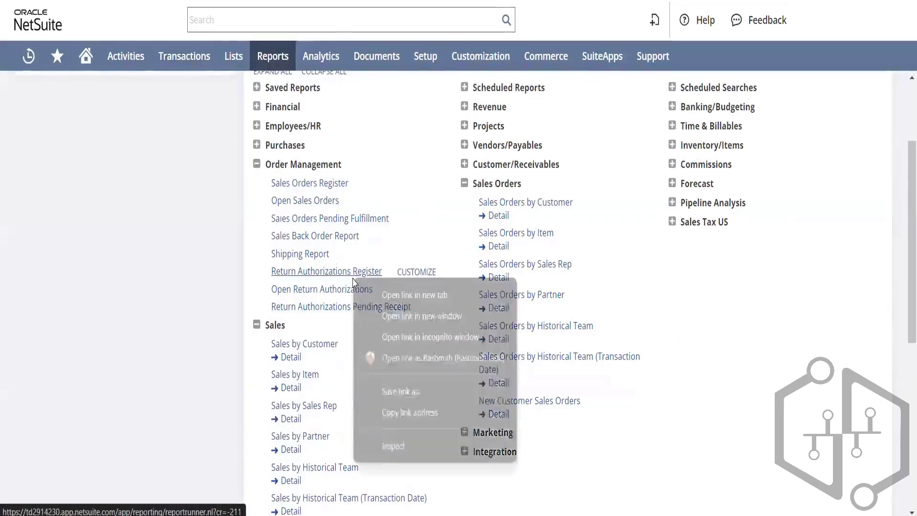
left_click(367, 294)
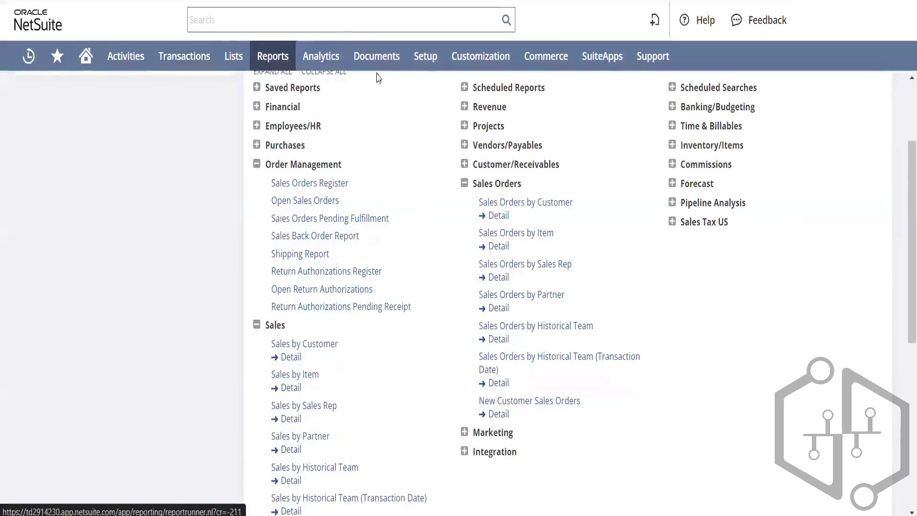
Check the opened return authorization reports, including the Return Authorizations Register, and return to the reports list
key("ctrl+Tab")
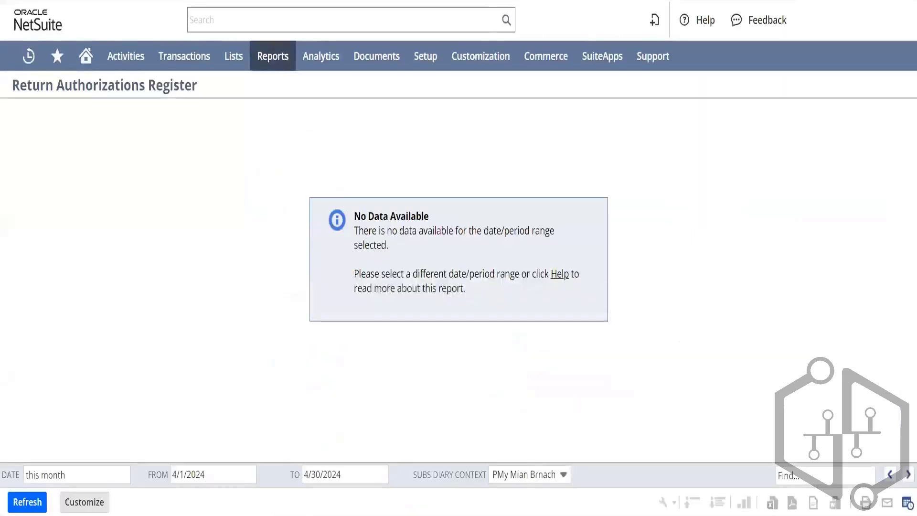
key("ctrl+Tab")
key("ctrl+shift+Tab")
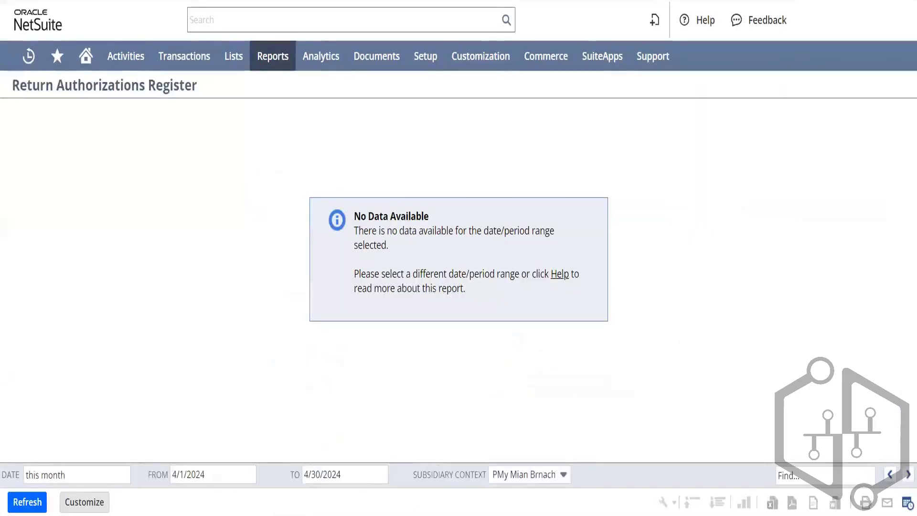
key("ctrl+shift+Tab")
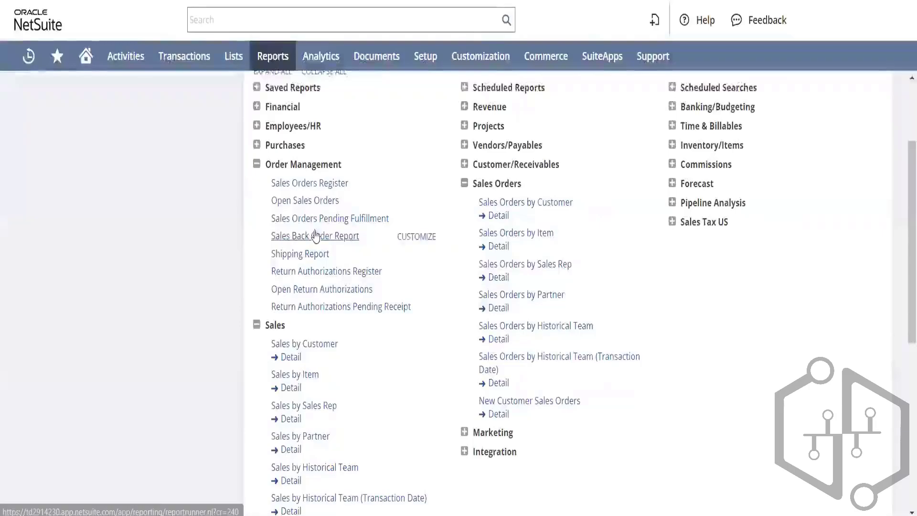
Collapse the order and sales report categories and look through the Customer/Receivables, Purchases and Vendors/Payables reports
left_click(256, 164)
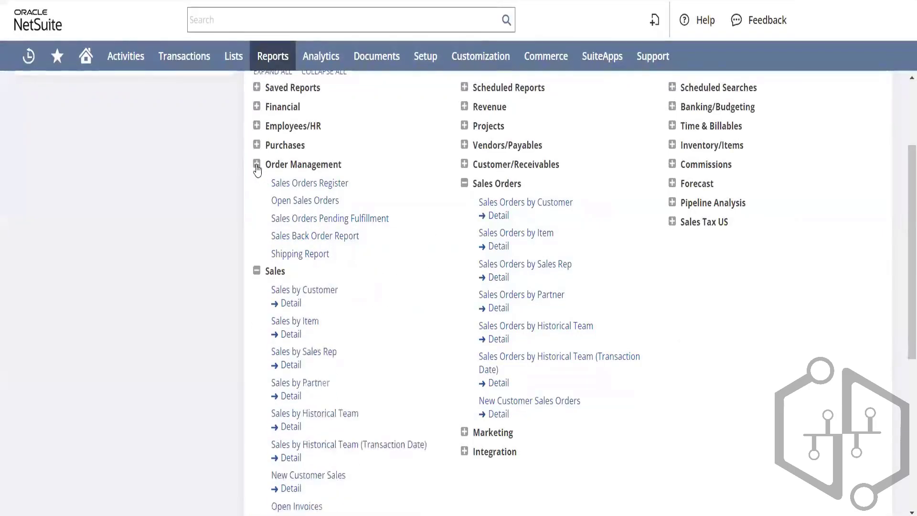
left_click(464, 164)
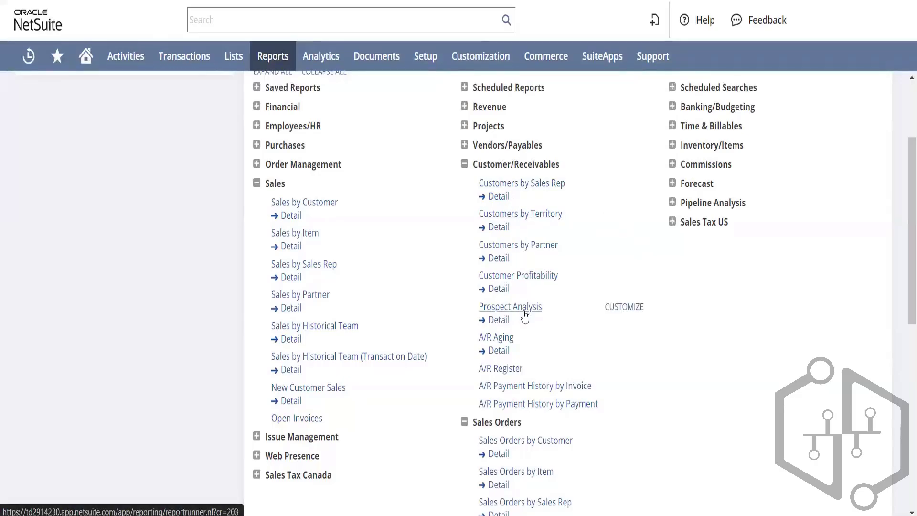
left_click(465, 166)
left_click(256, 183)
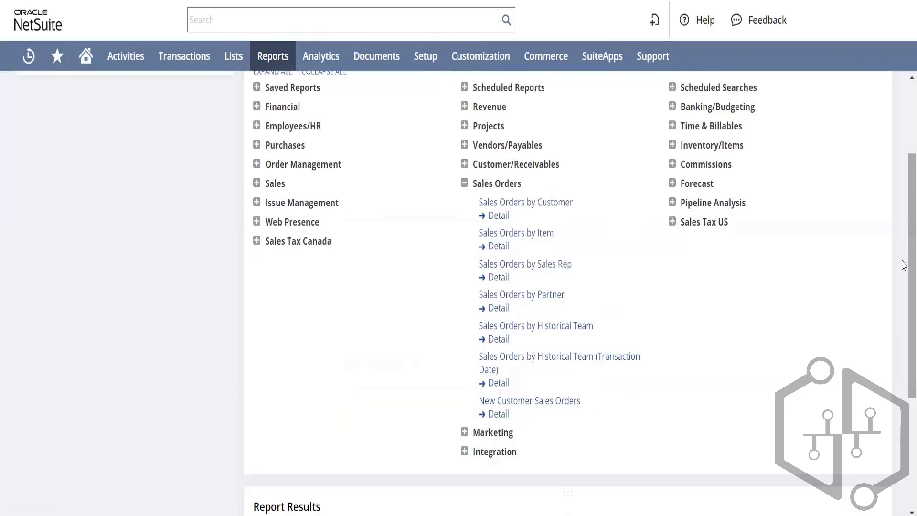
left_click_drag(903, 266, 901, 245)
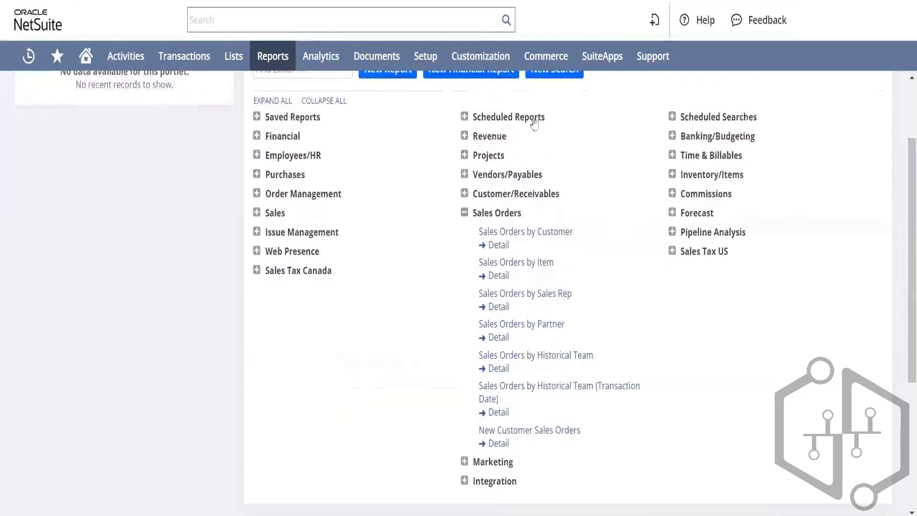
left_click(470, 221)
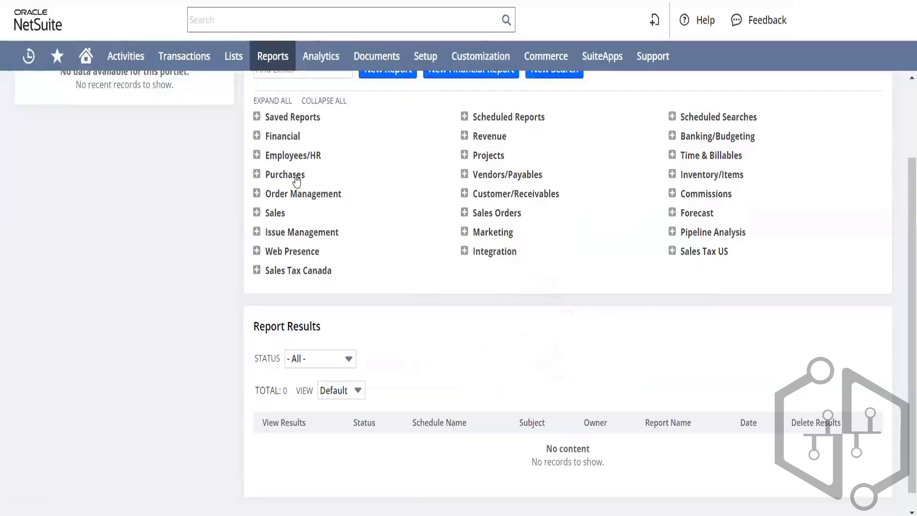
left_click(257, 175)
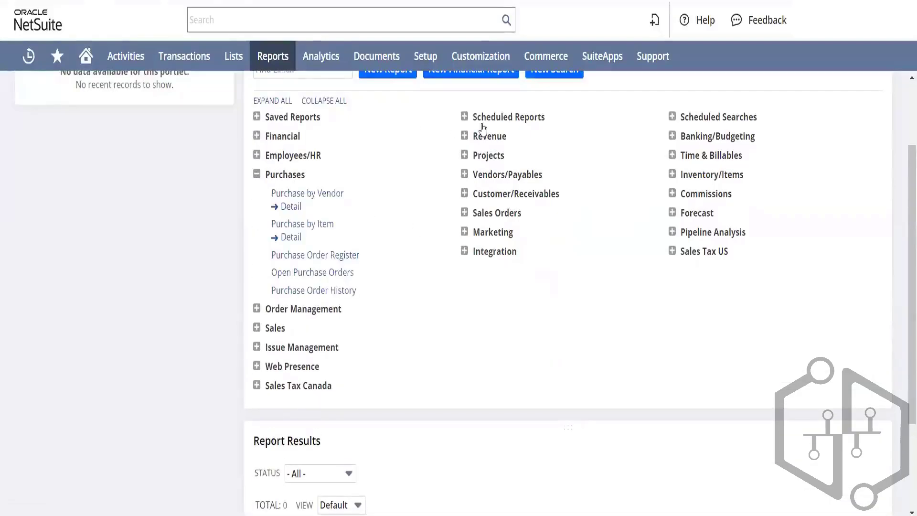
left_click(464, 175)
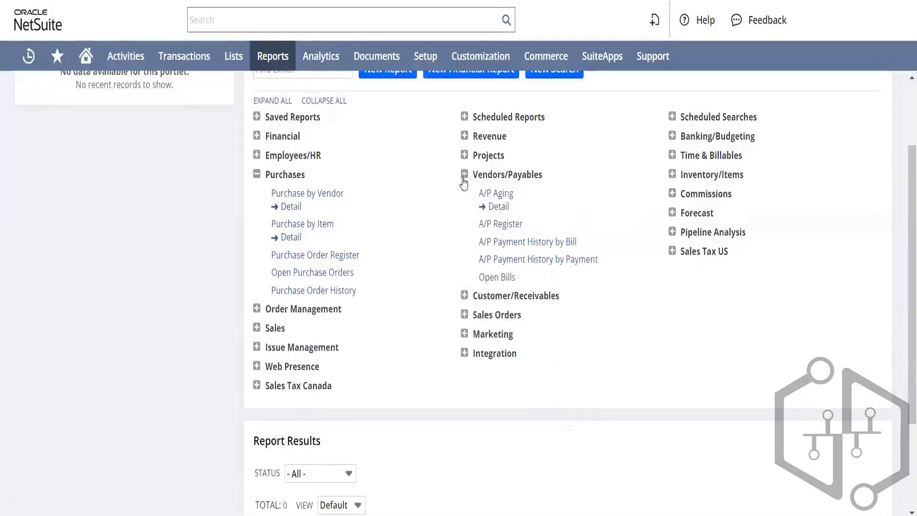
Collapse the Vendors/Payables and Purchases categories and look through the Sales, Sales Orders, Customer/Receivables and Order Management reports
left_click(463, 175)
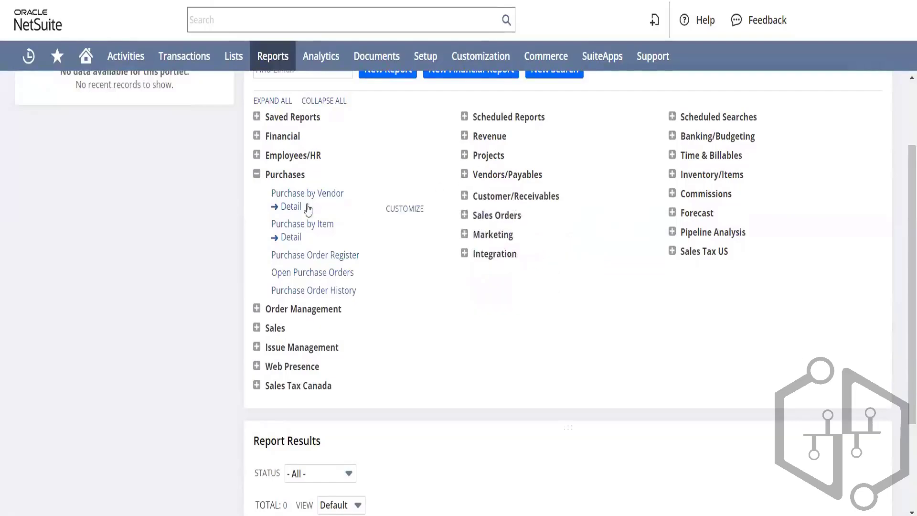
left_click(257, 174)
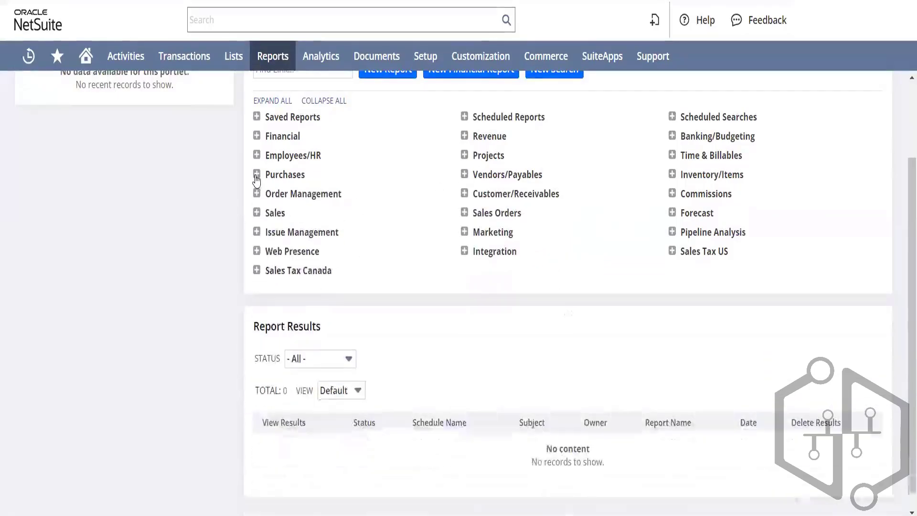
left_click(256, 213)
left_click(464, 212)
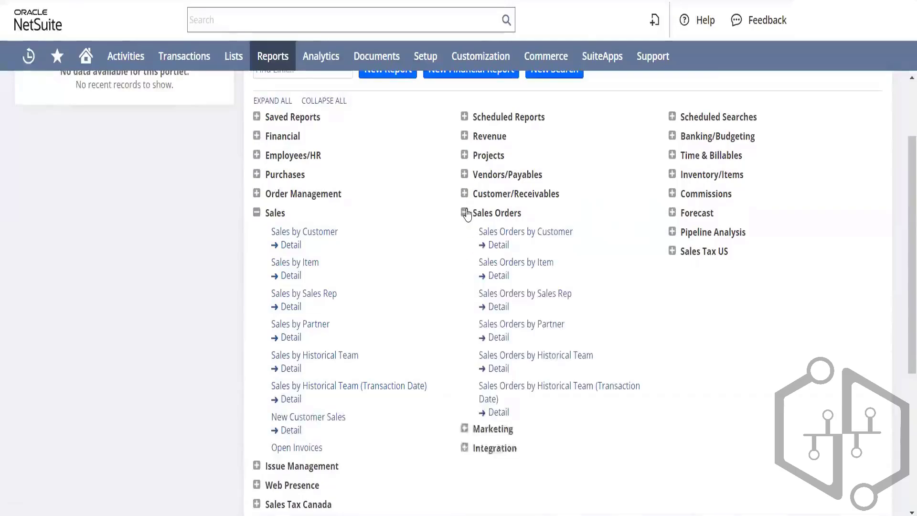
left_click(464, 213)
left_click(465, 194)
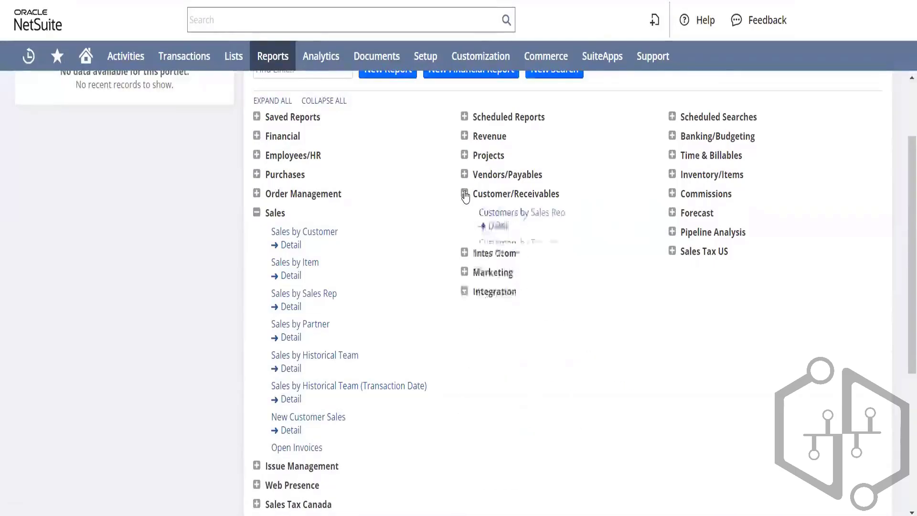
left_click(257, 194)
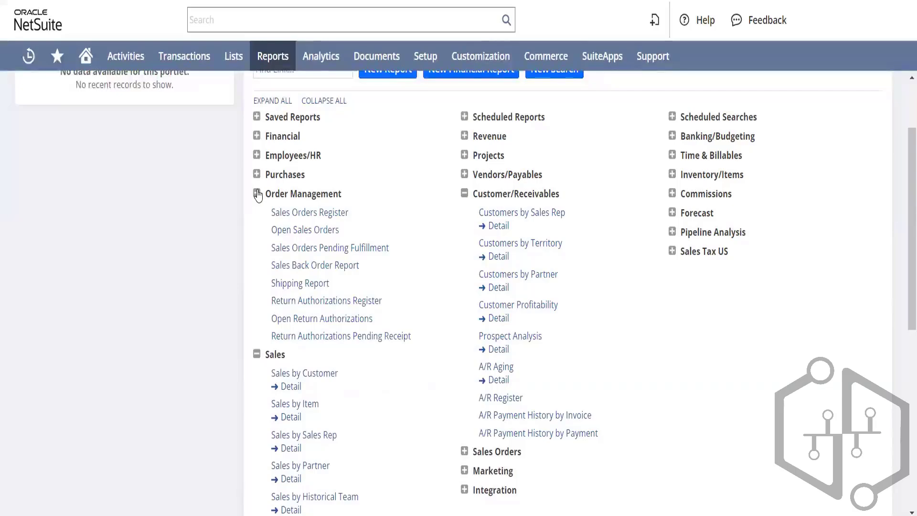
left_click(256, 194)
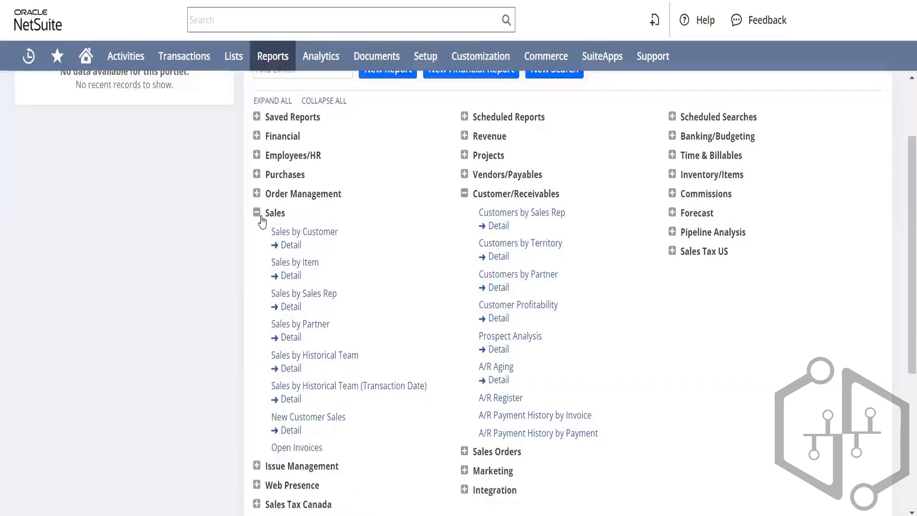
left_click(257, 213)
left_click(465, 195)
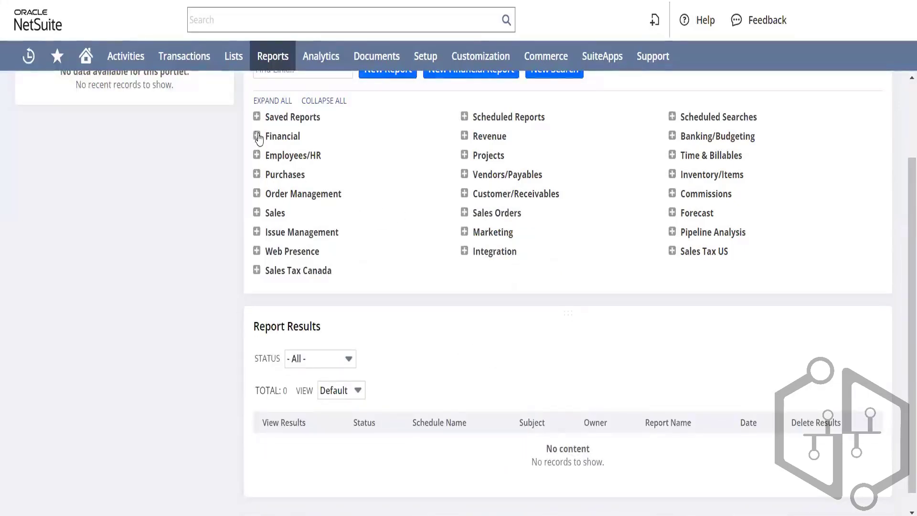
Look through the reports listed under the Financial, Marketing, Issue Management and Sales categories
left_click(258, 136)
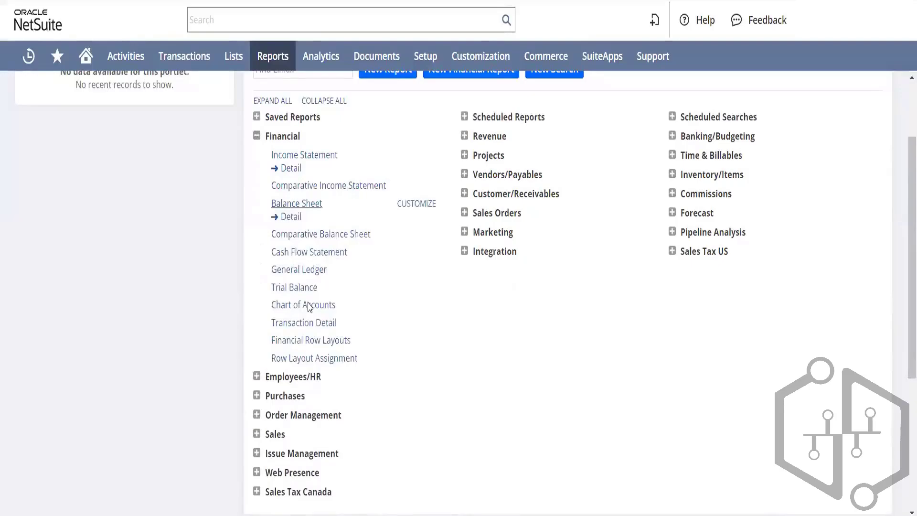
left_click(263, 156)
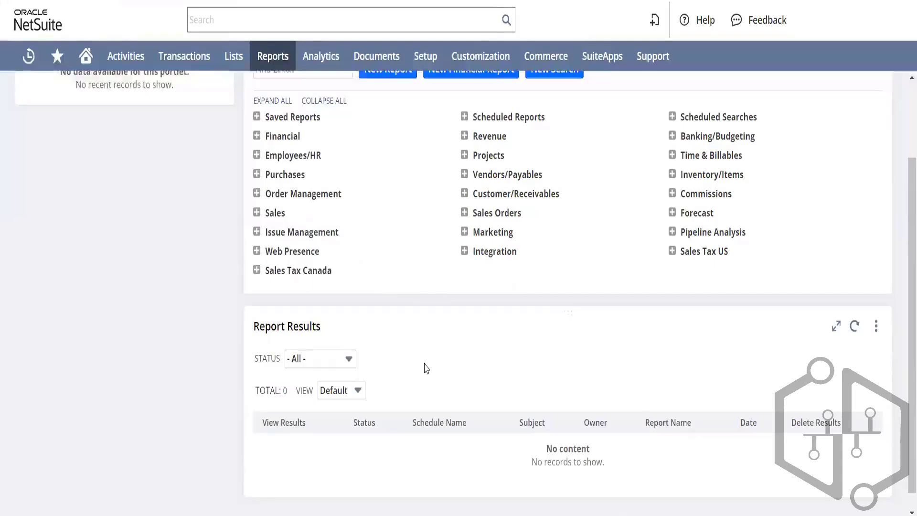
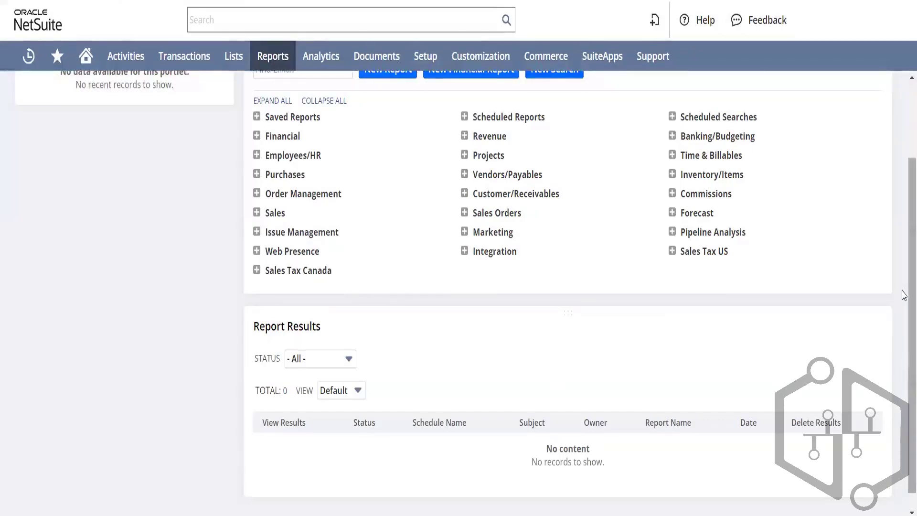
left_click_drag(904, 295, 894, 219)
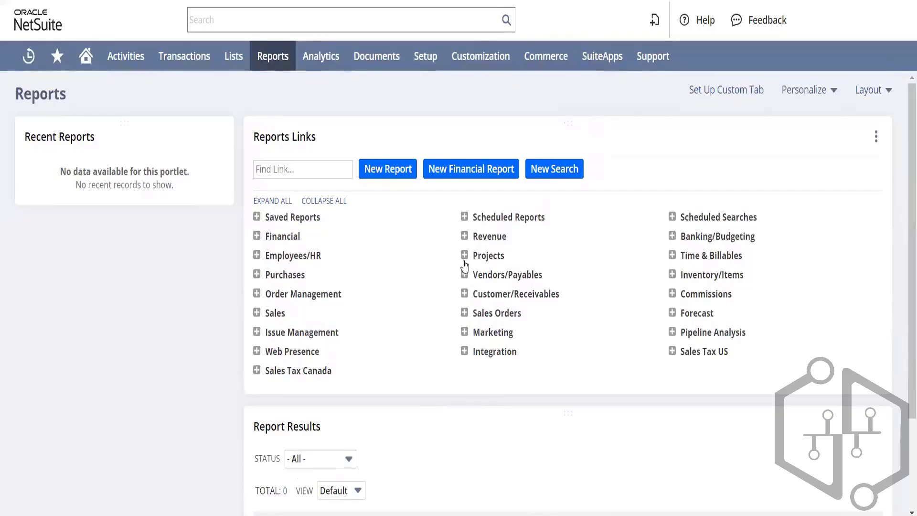
left_click(465, 333)
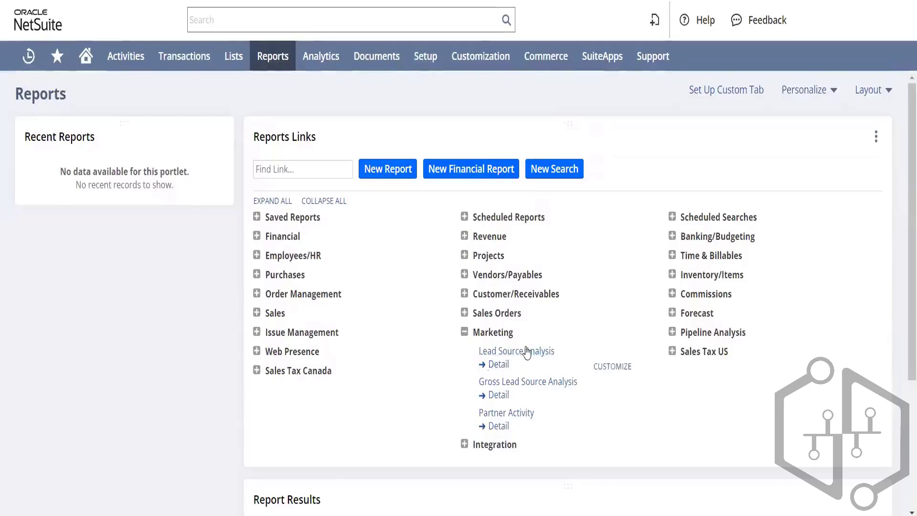
left_click(465, 332)
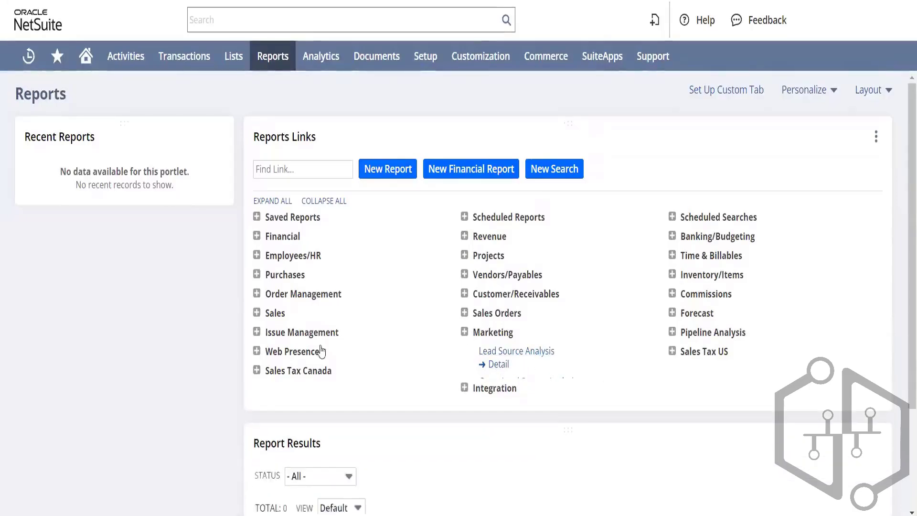
left_click(257, 333)
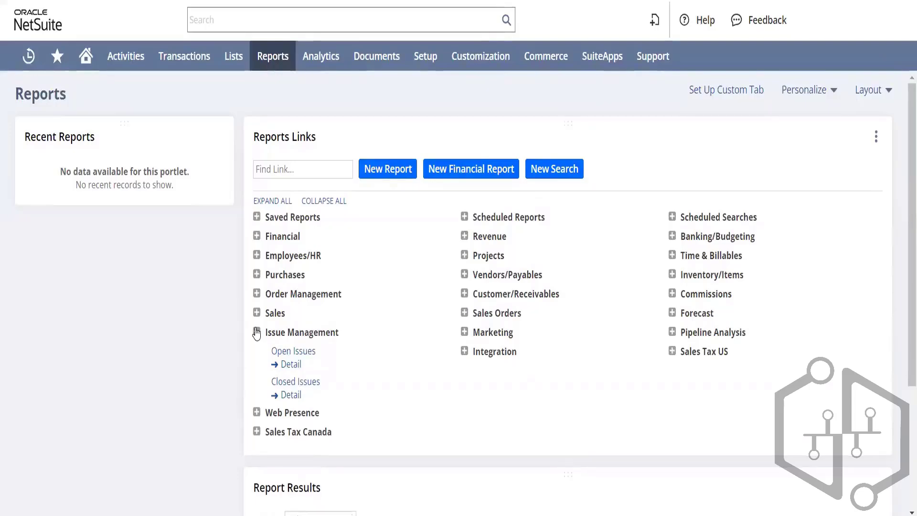
left_click(257, 333)
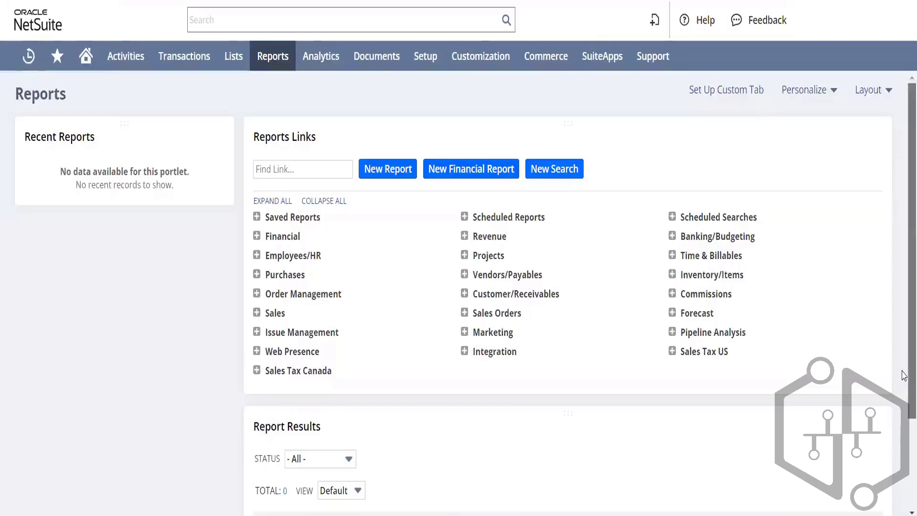
left_click_drag(904, 376, 903, 448)
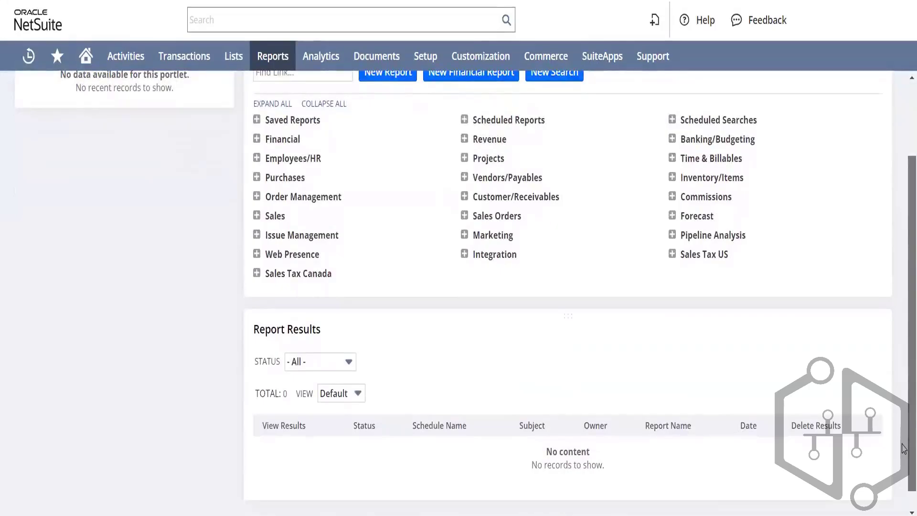
scroll(883, 333, "up", 3)
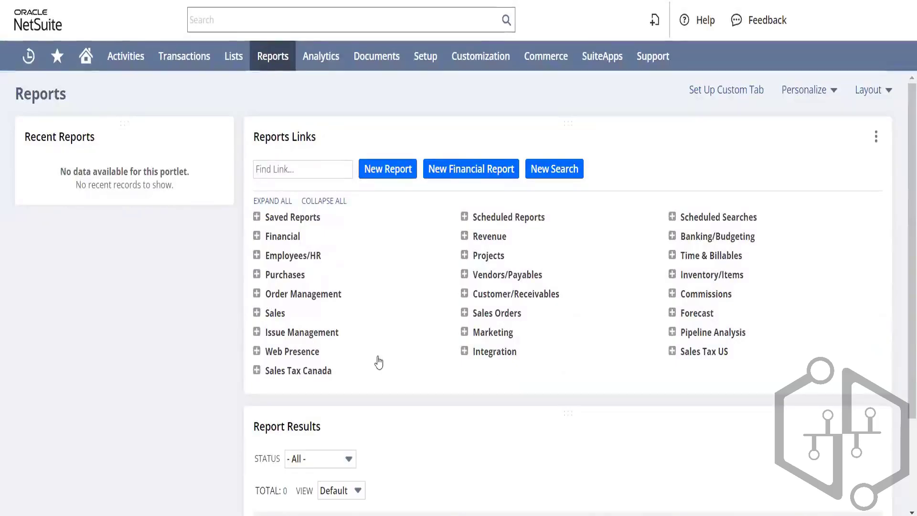
left_click(257, 314)
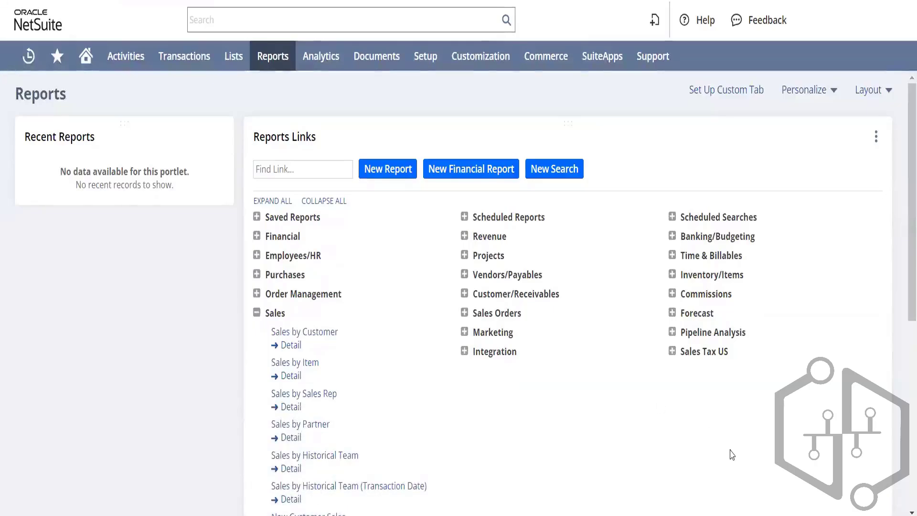
left_click_drag(904, 291, 904, 333)
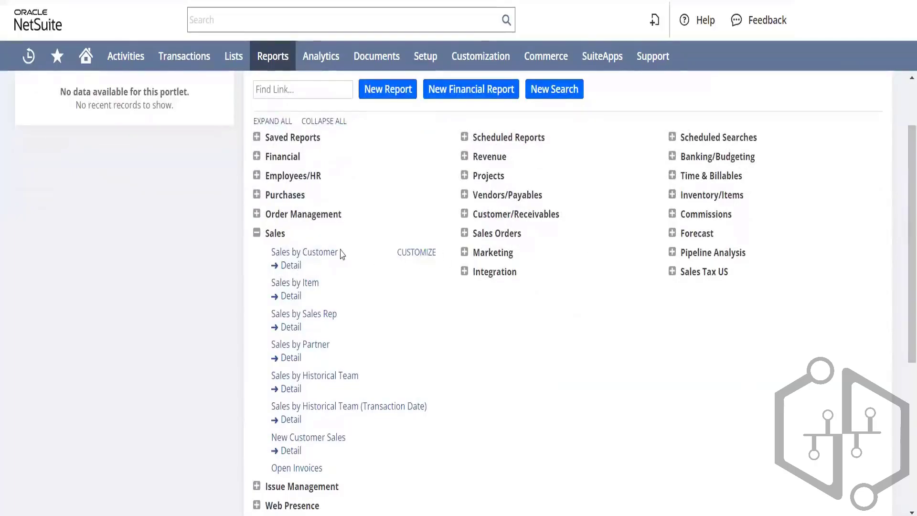
left_click(257, 233)
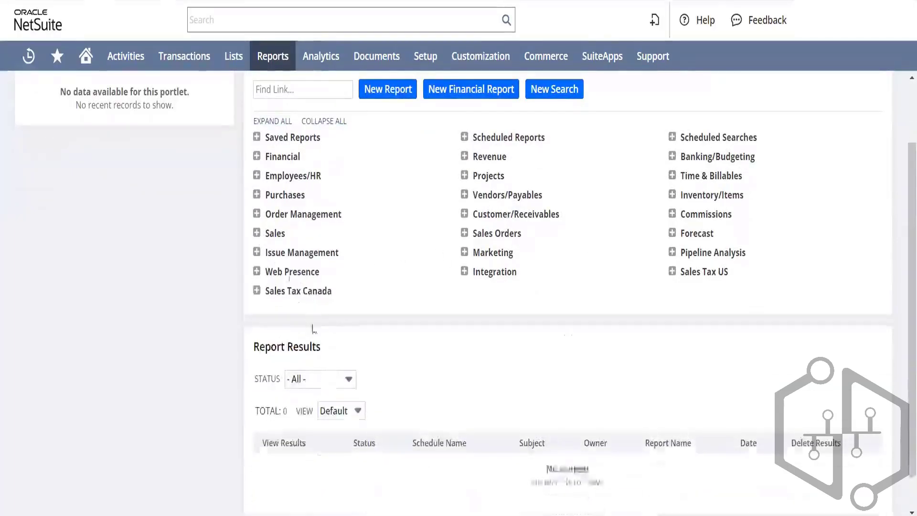
Open the Income Statement from the Financial reports and refresh it with the subsidiary context set to Canada
left_click(256, 157)
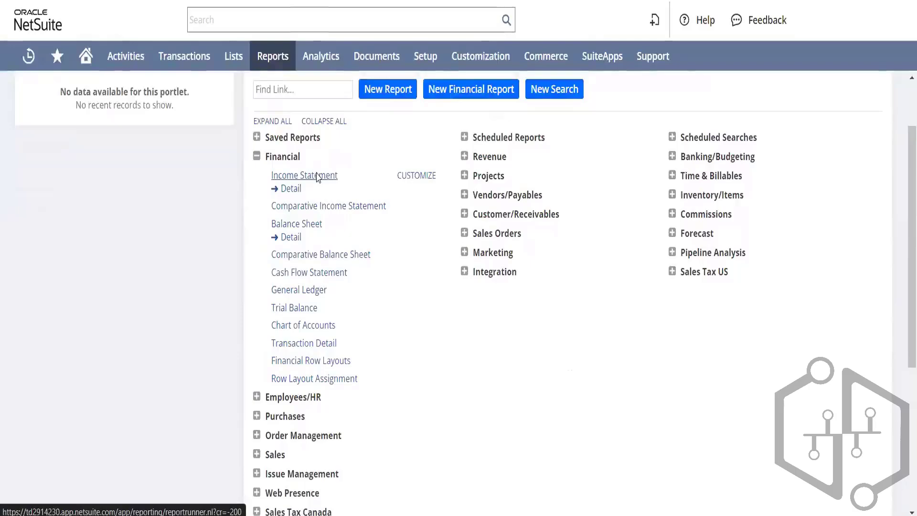
left_click(317, 176)
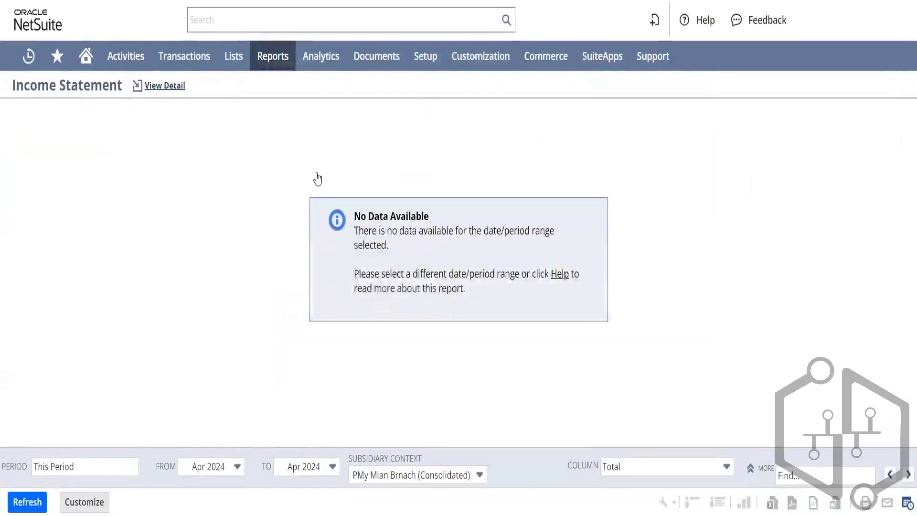
left_click(392, 475)
left_click(389, 434)
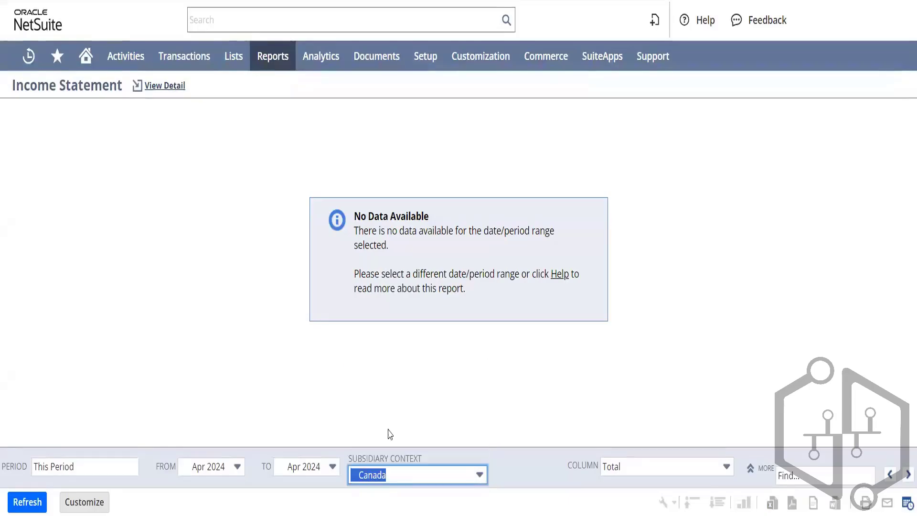
left_click(27, 503)
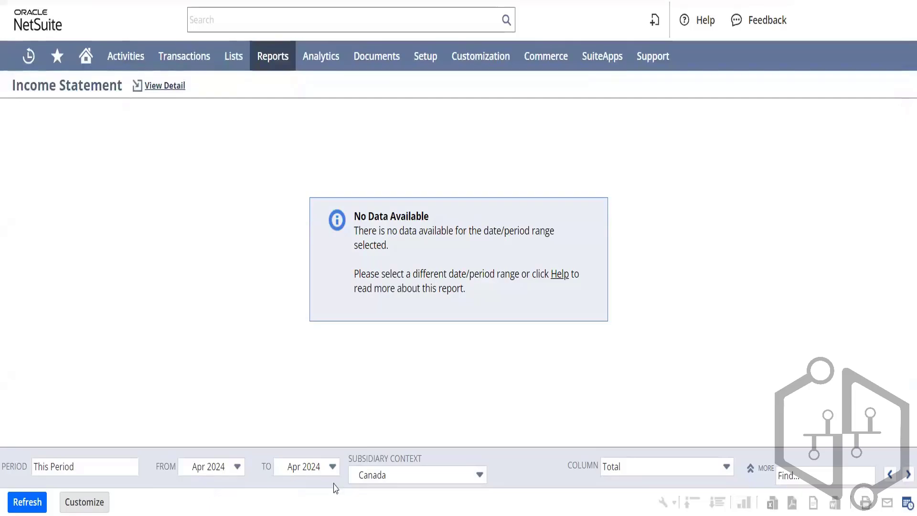
Check the location filter choices of the Income Statement and switch the report to its detail view
left_click(753, 473)
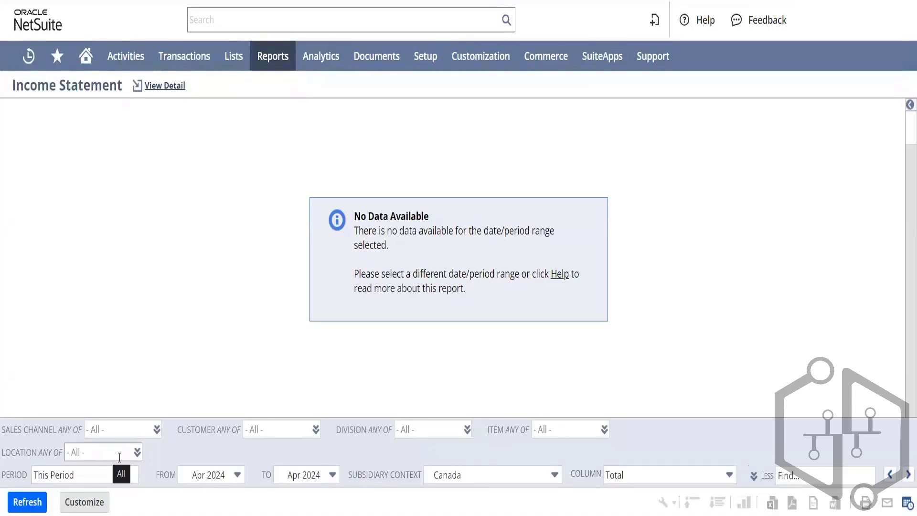
left_click(134, 454)
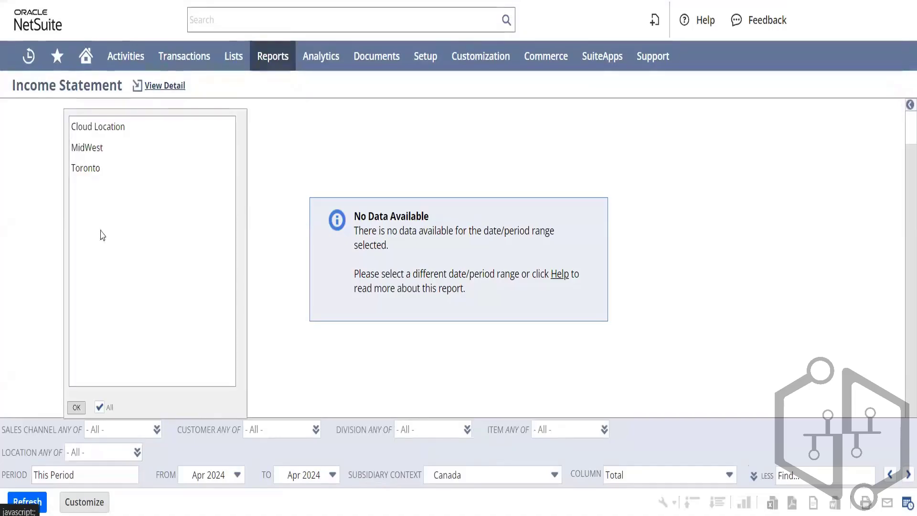
left_click(35, 344)
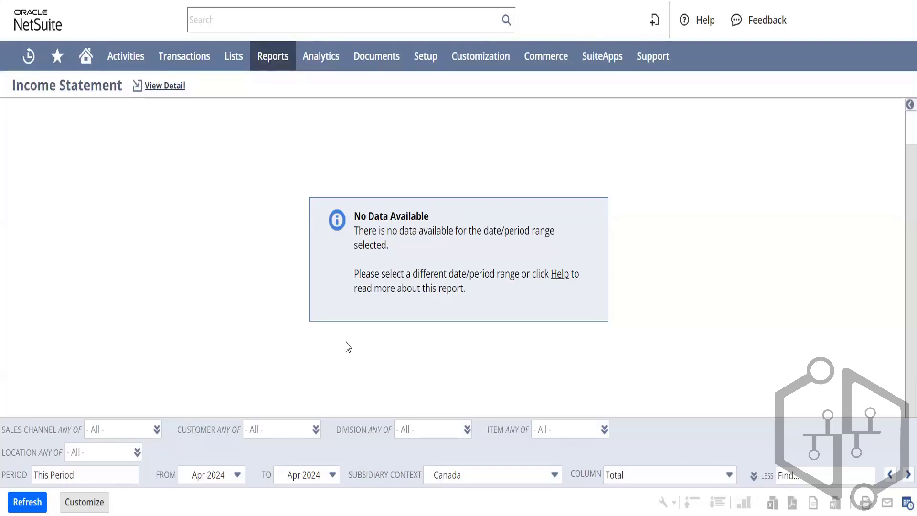
left_click(175, 94)
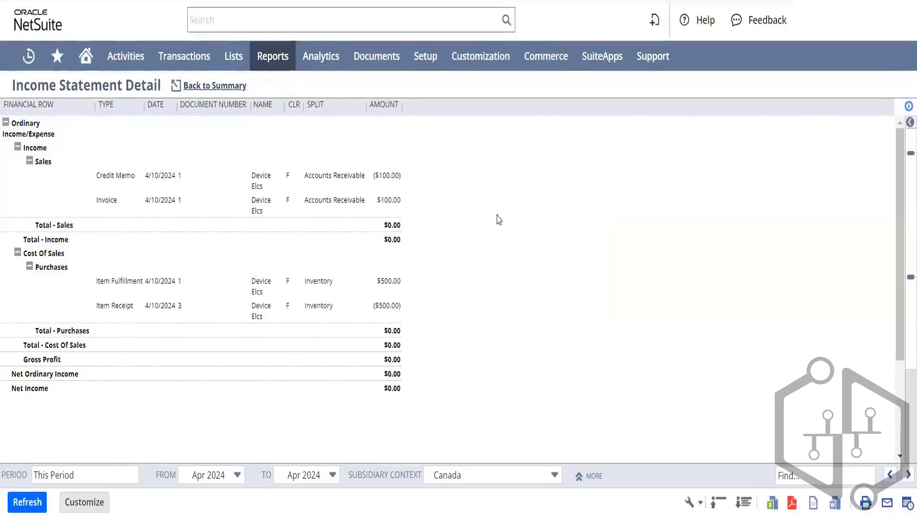
Filter the Income Statement Detail report to the Dell laptop item and refresh it
left_click(594, 476)
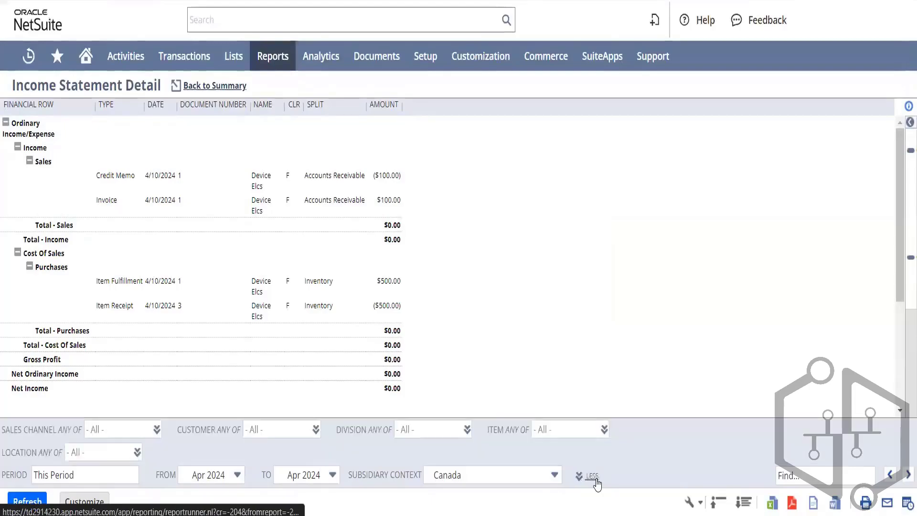
left_click(605, 429)
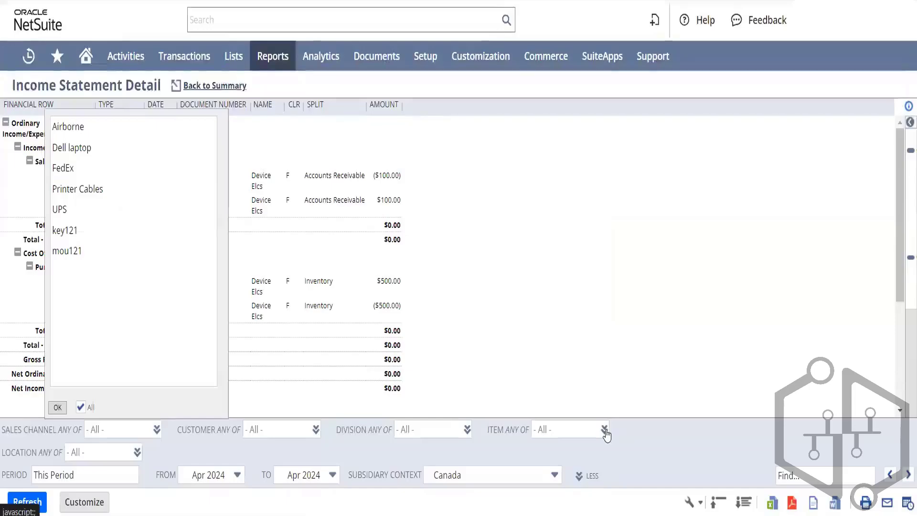
key("F5")
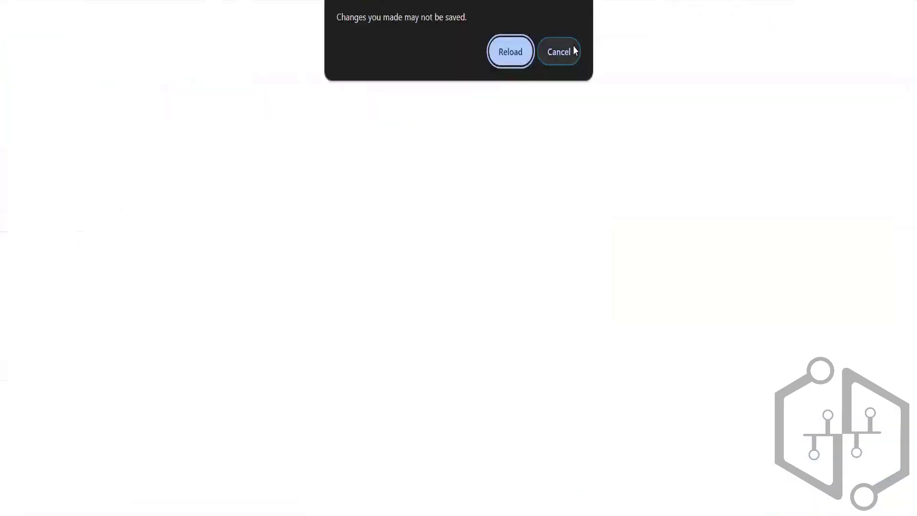
left_click(559, 52)
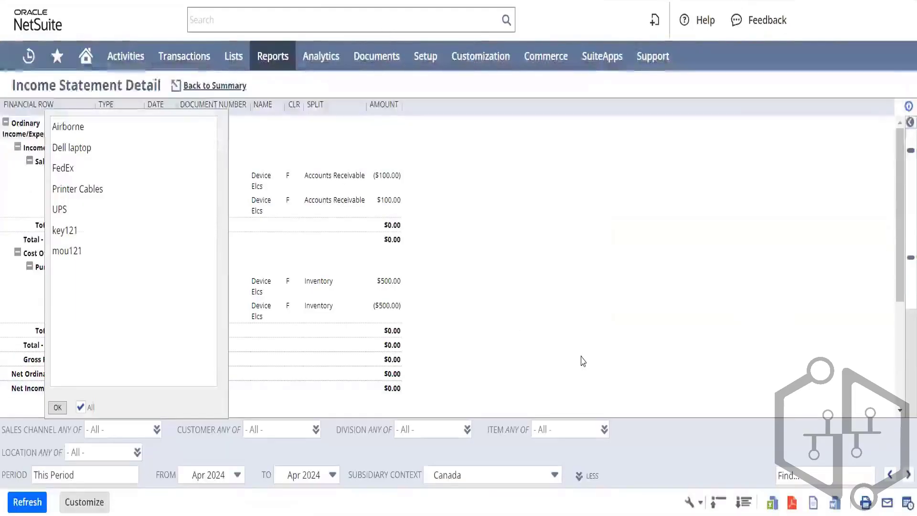
left_click(602, 428)
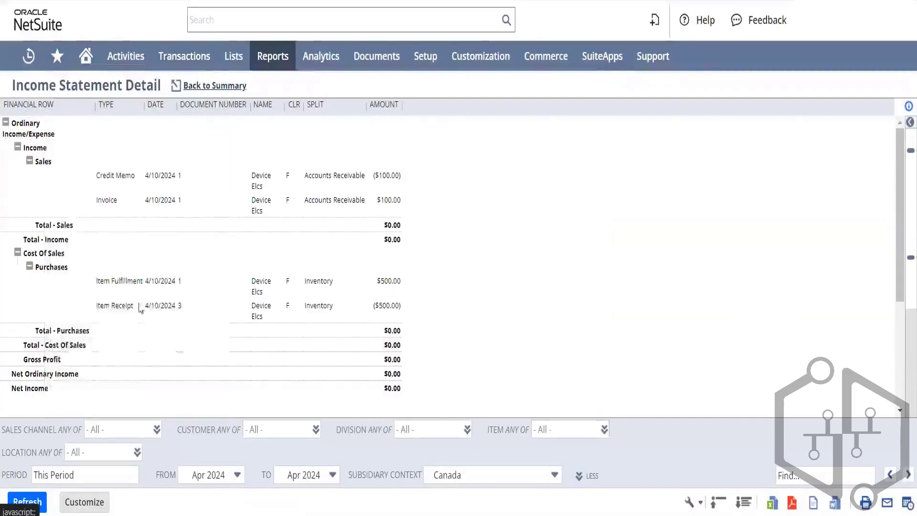
left_click(604, 429)
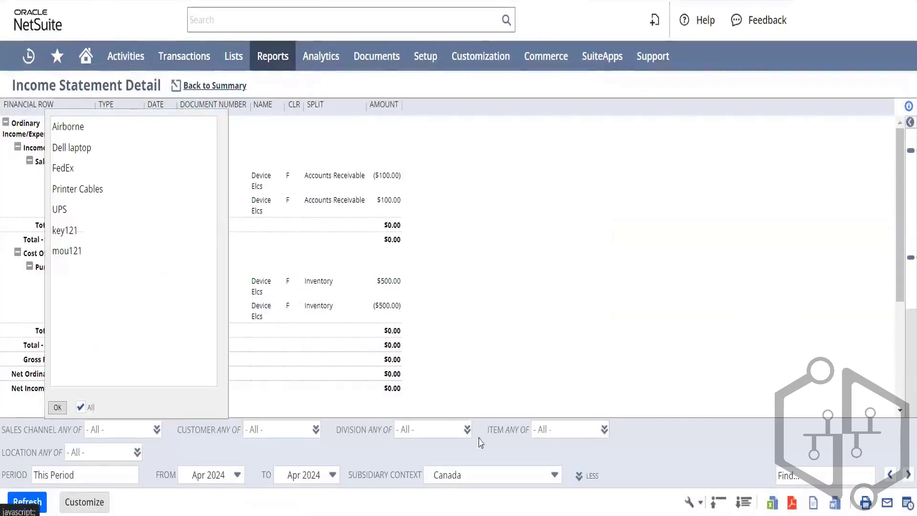
left_click(77, 148)
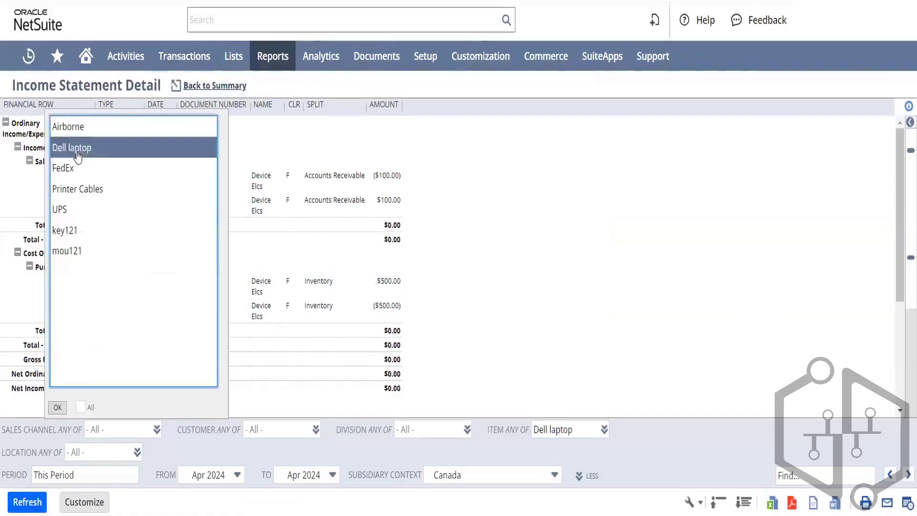
left_click(57, 407)
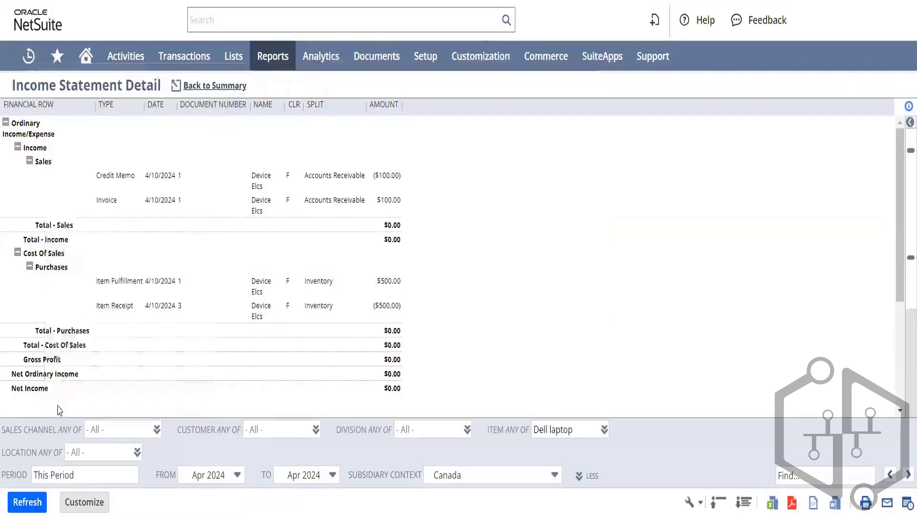
left_click(26, 503)
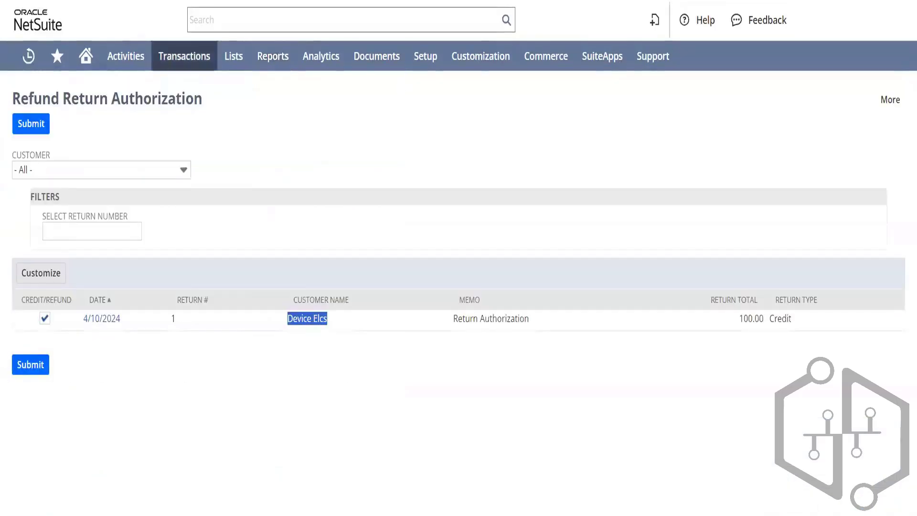
Close the Refund Return Authorization page without submitting it, discarding its unsaved changes
key("ctrl+w")
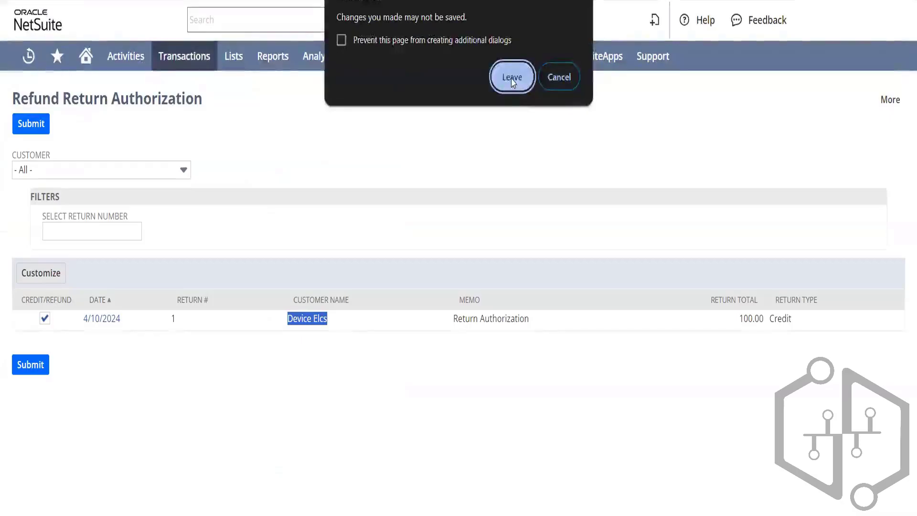
left_click(511, 77)
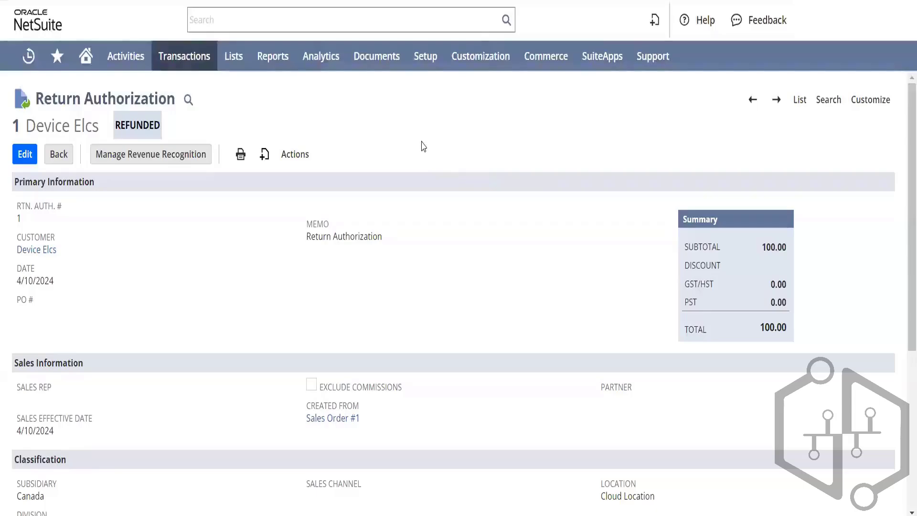
Open SuiteBundler's Search & Install Bundles page and agree to its installation terms of service
mouse_move(480, 59)
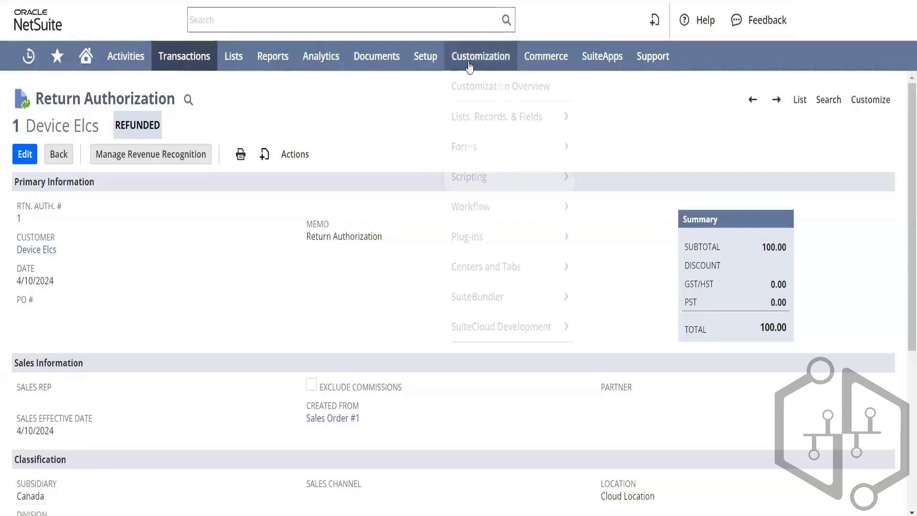
mouse_move(514, 306)
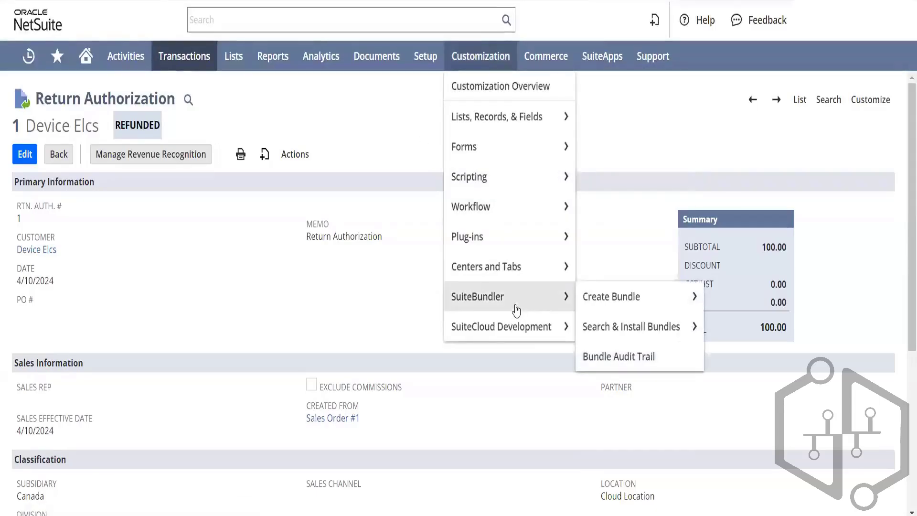
mouse_move(616, 302)
mouse_move(632, 327)
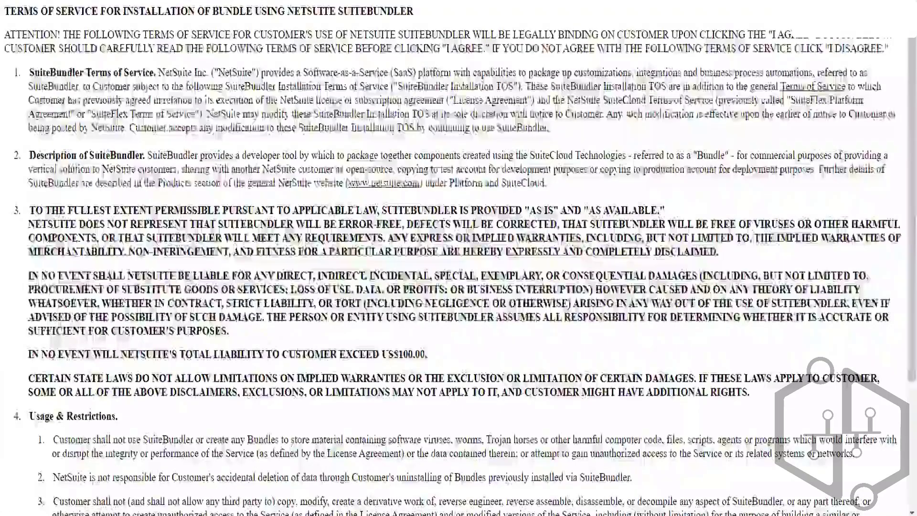
scroll(31, 508, "down", 4)
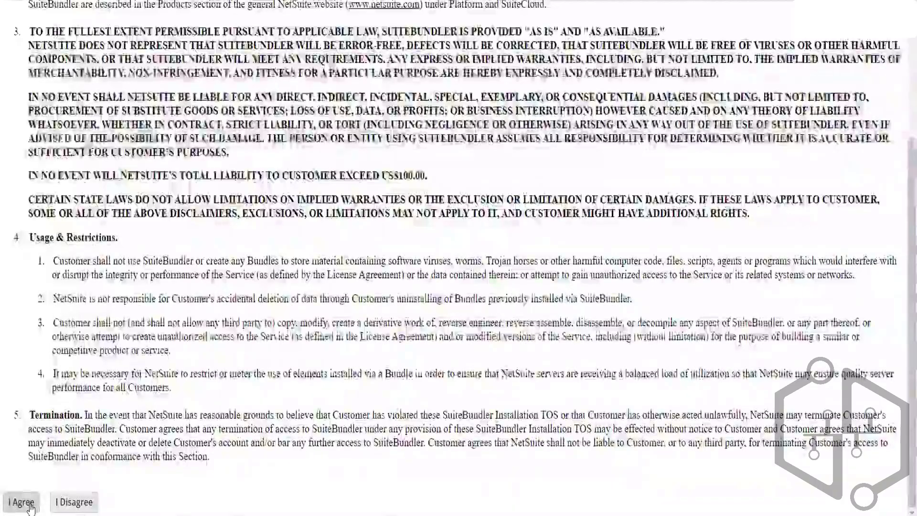
left_click(22, 501)
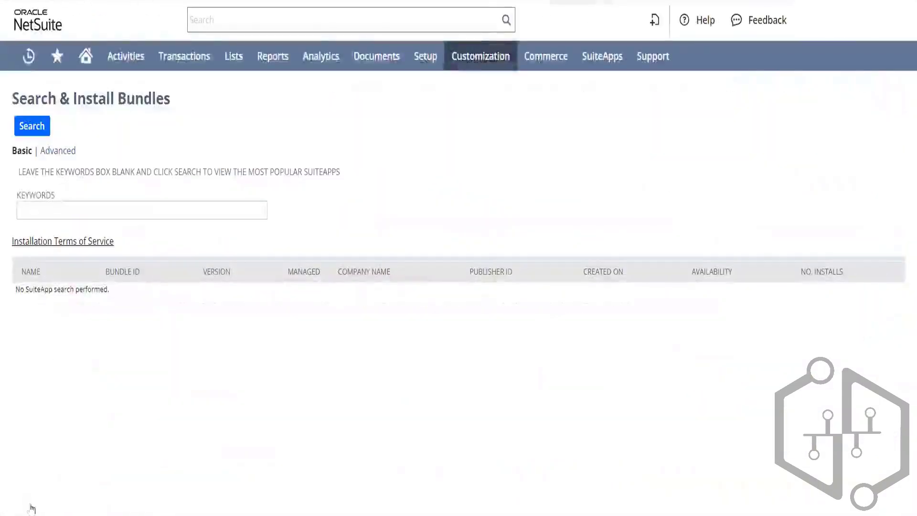
Search the available bundles for the keywords "fixed asset"
left_click(170, 213)
type("f")
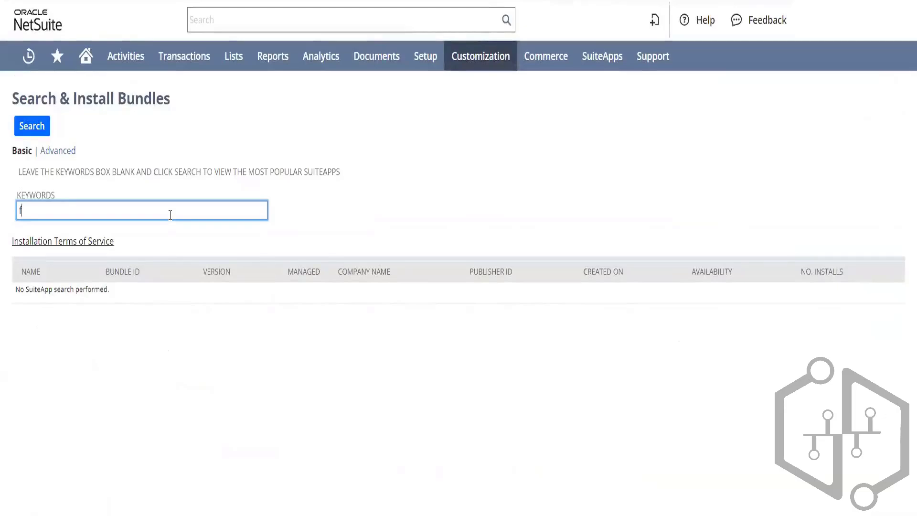
type("ixed asset")
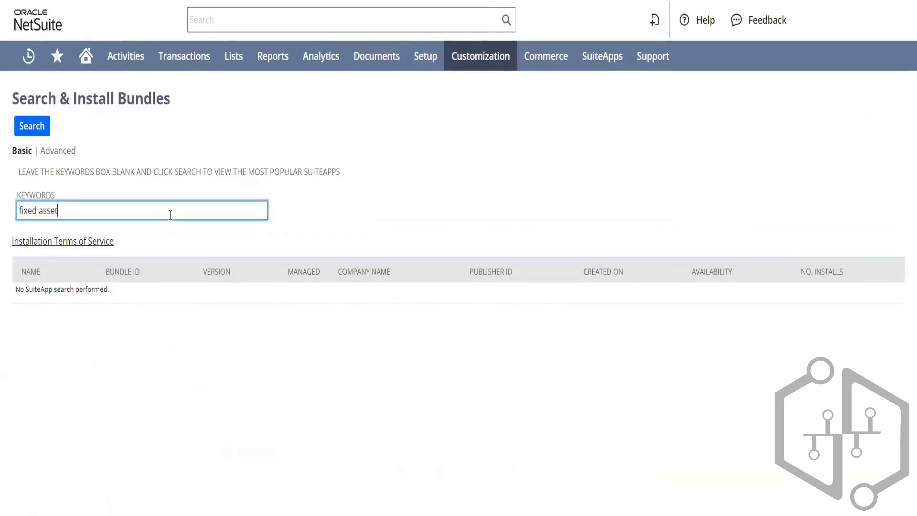
left_click(34, 128)
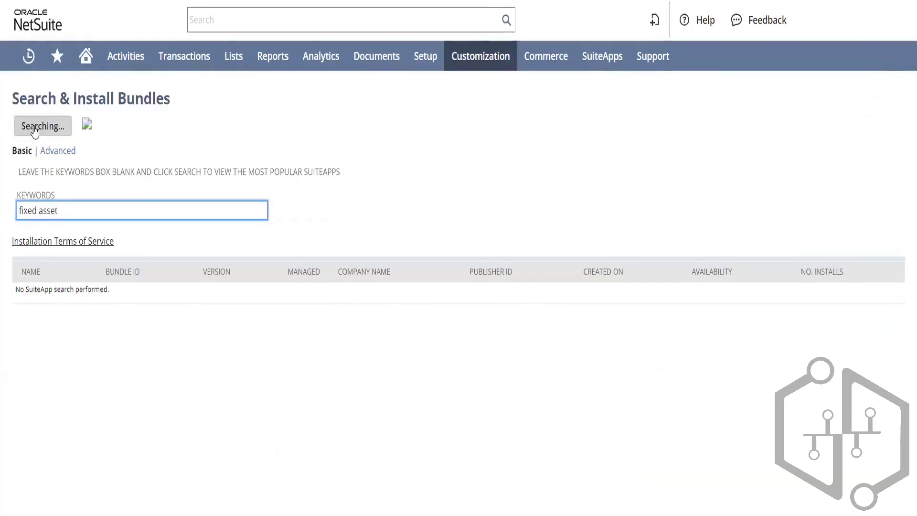
Switch the bundle search to its advanced form and look through the listed fixed asset bundles
left_click(64, 158)
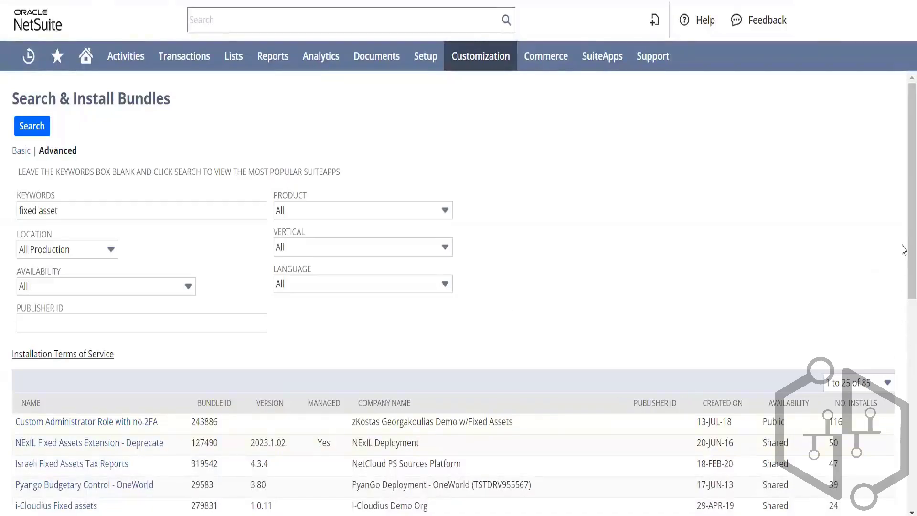
left_click_drag(904, 256, 904, 463)
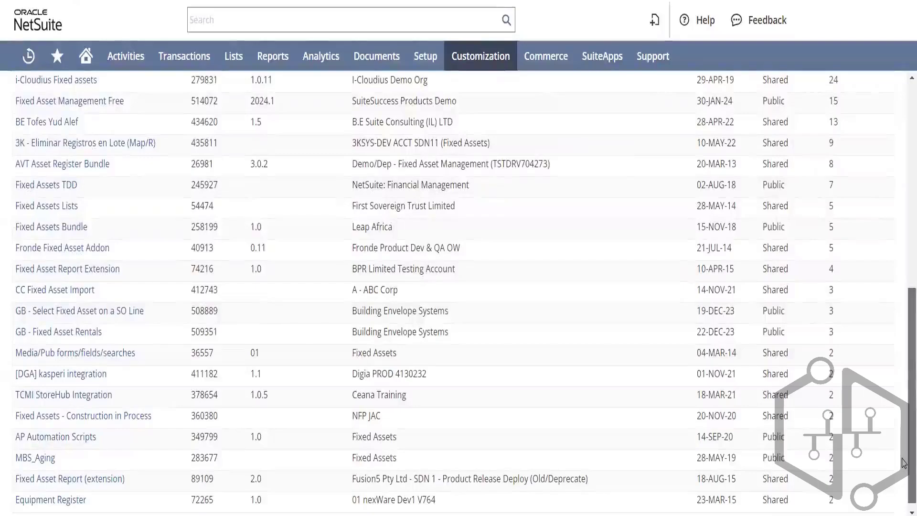
left_click_drag(904, 464, 904, 322)
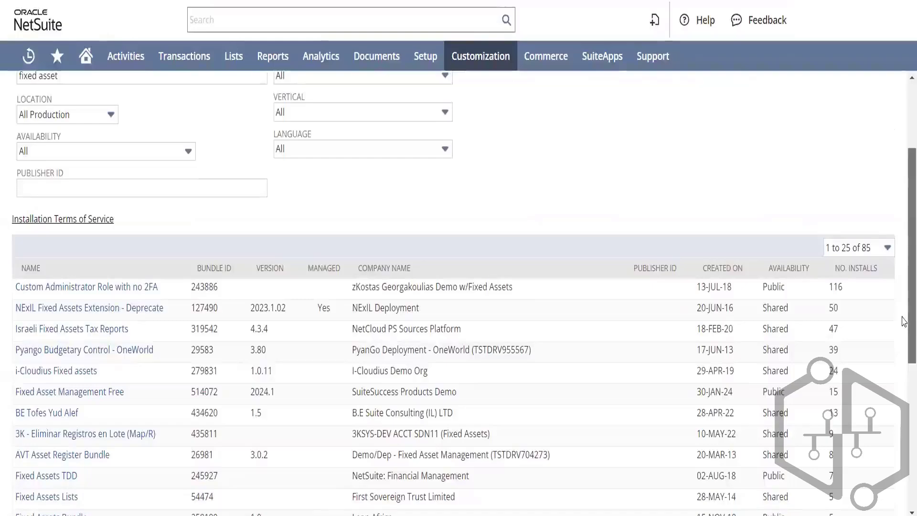
left_click_drag(904, 321, 902, 281)
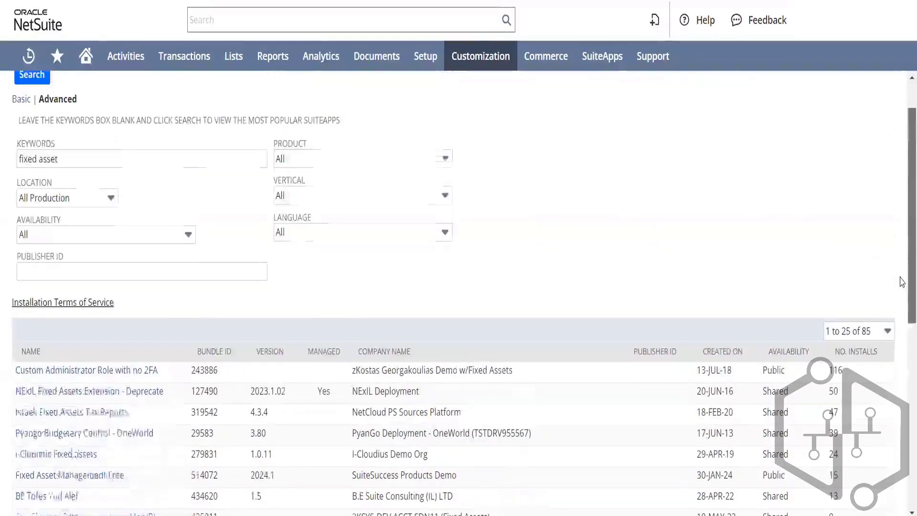
Narrow the bundle search to "fixed asset management" and look through the results
left_click(251, 161)
type("mana")
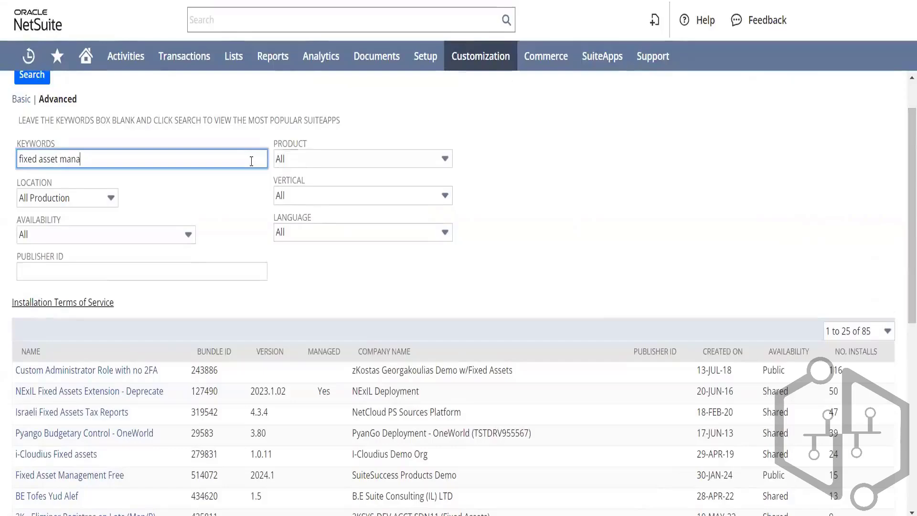
type("gement")
key("Return")
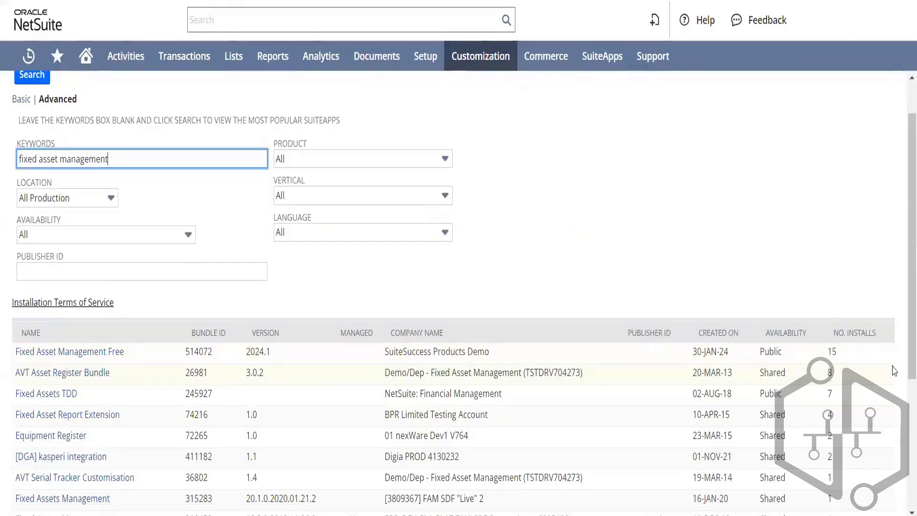
scroll(904, 308, "down", 3)
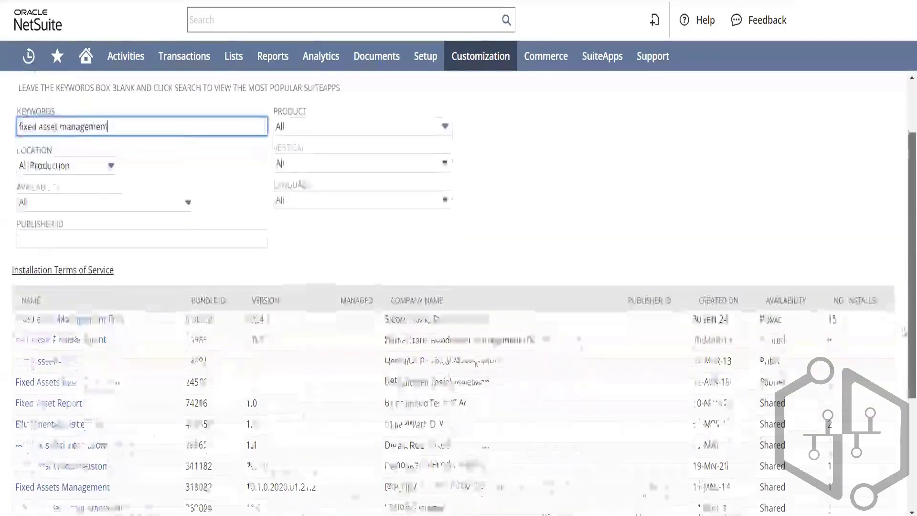
scroll(105, 350, "up", 4)
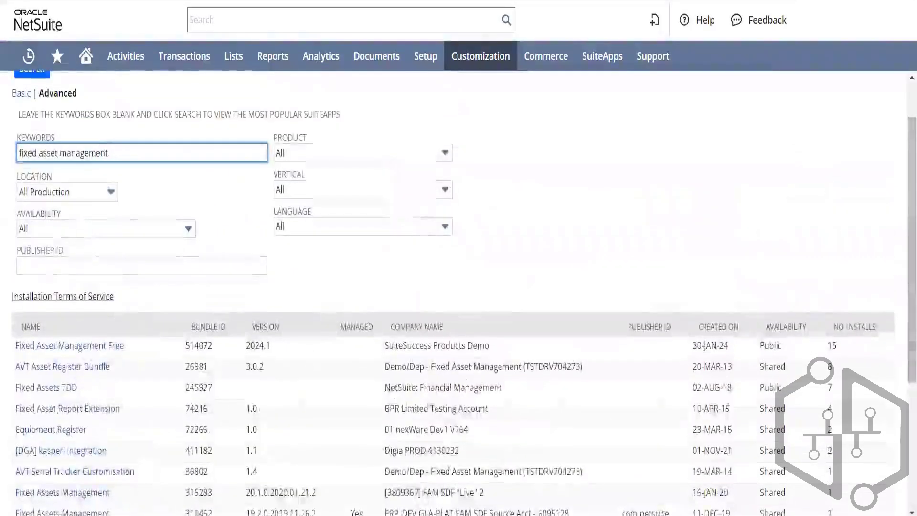
Open the details of the Fixed Asset Management Free bundle and examine its components and SuiteApp information
left_click(82, 349)
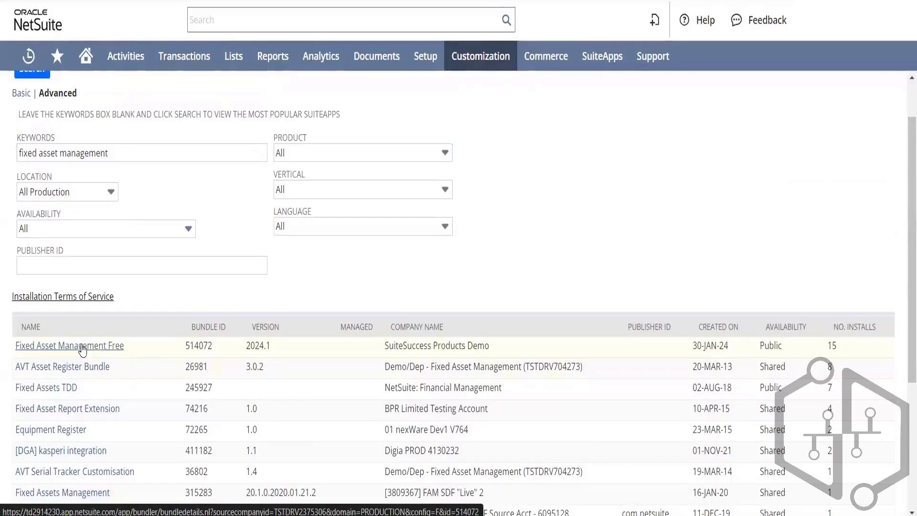
left_click(82, 350)
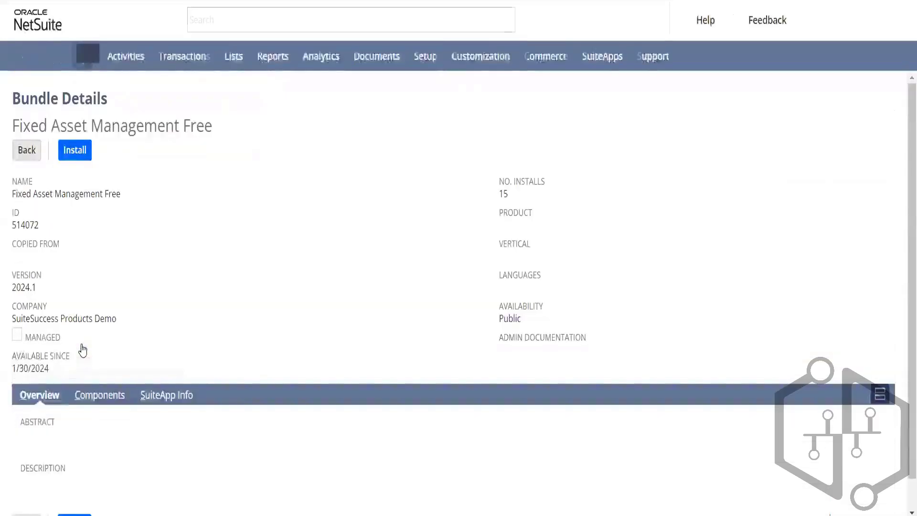
left_click(100, 396)
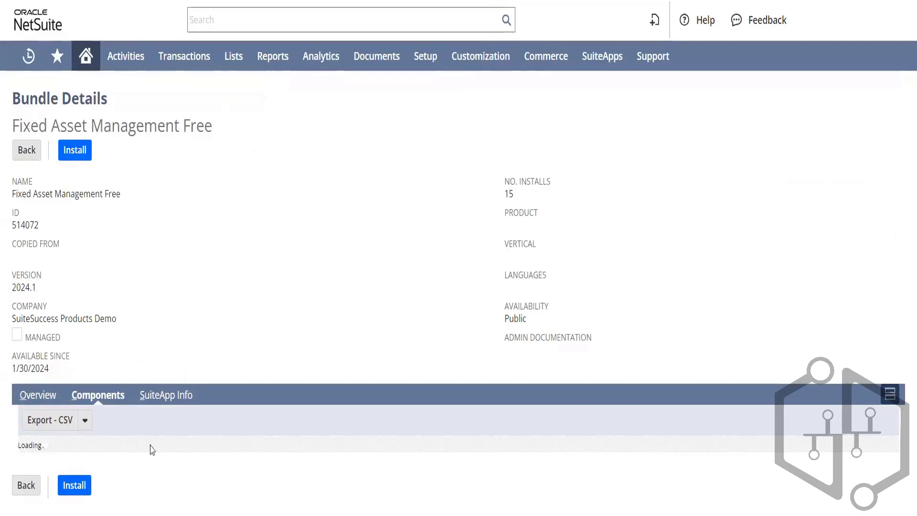
scroll(904, 352, "down", 2)
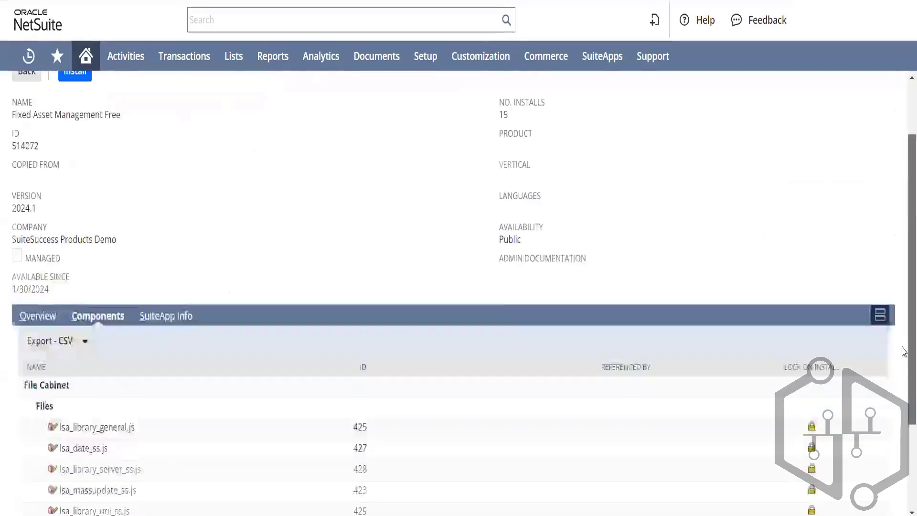
scroll(904, 352, "down", 2)
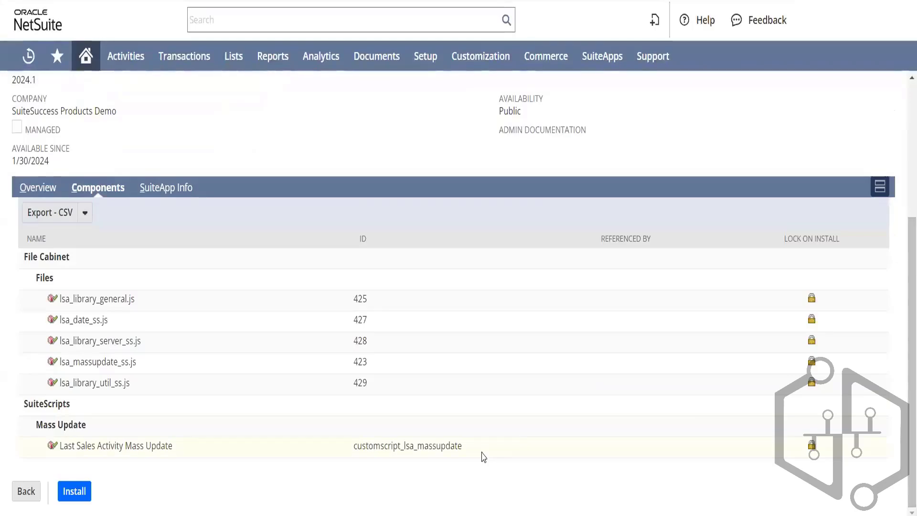
left_click(180, 185)
left_click(110, 393)
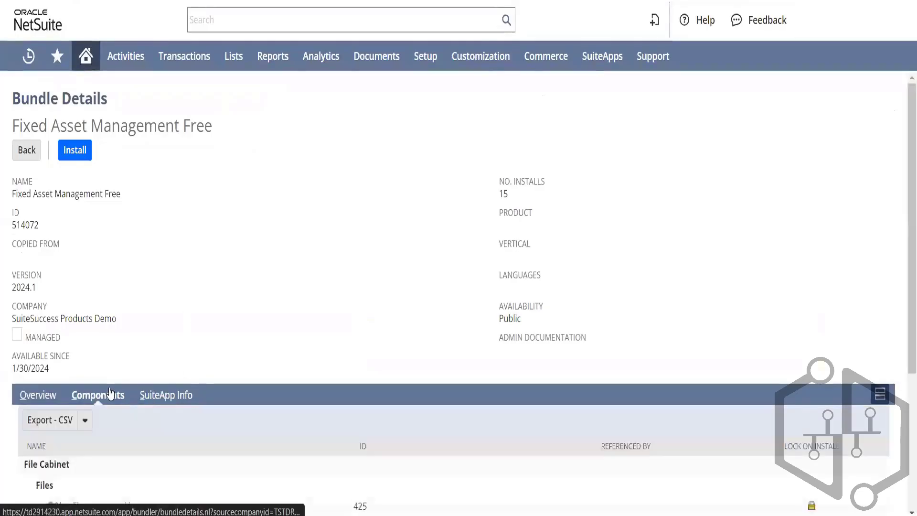
scroll(903, 363, "down", 3)
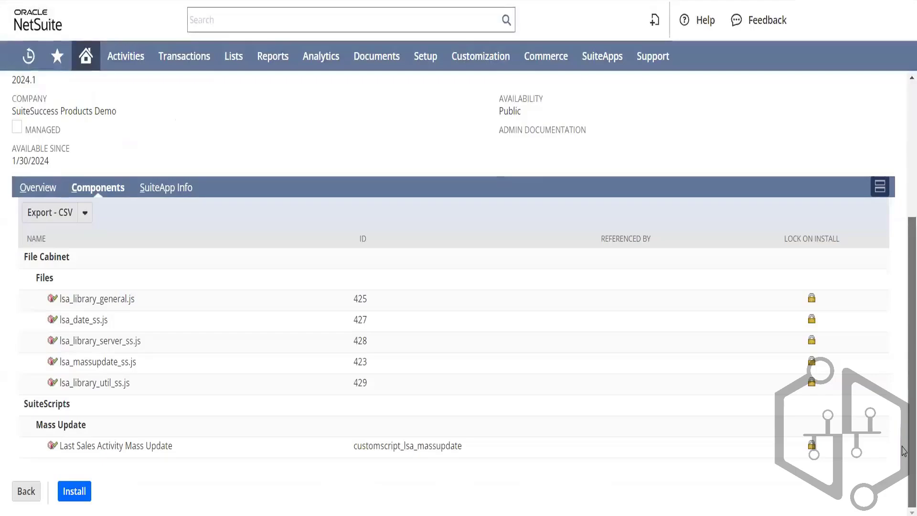
scroll(317, 210, "up", 3)
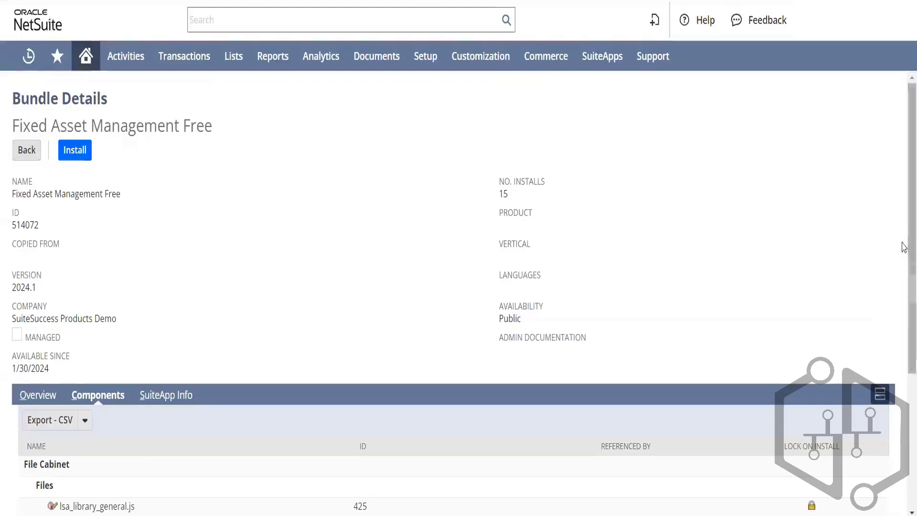
Install the Fixed Asset Management Free bundle from its details page and accept the installation of all its objects
left_click_drag(910, 248, 902, 430)
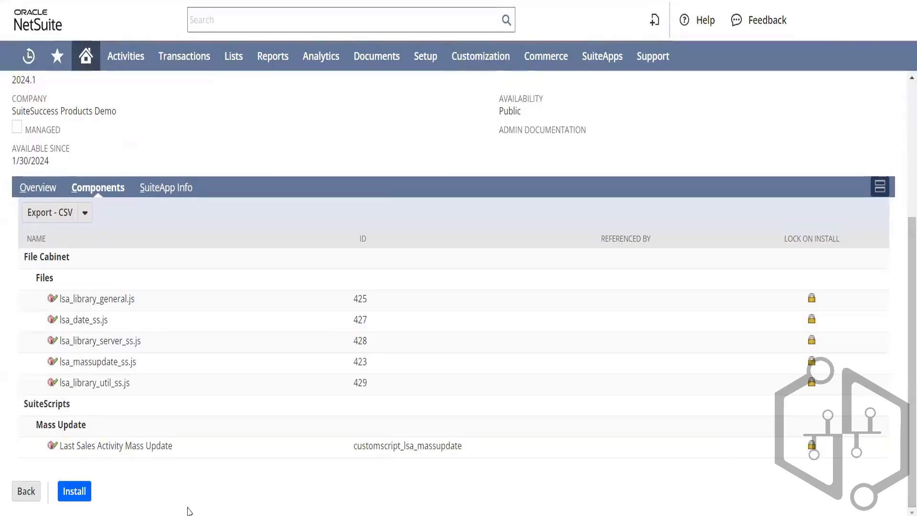
left_click(76, 492)
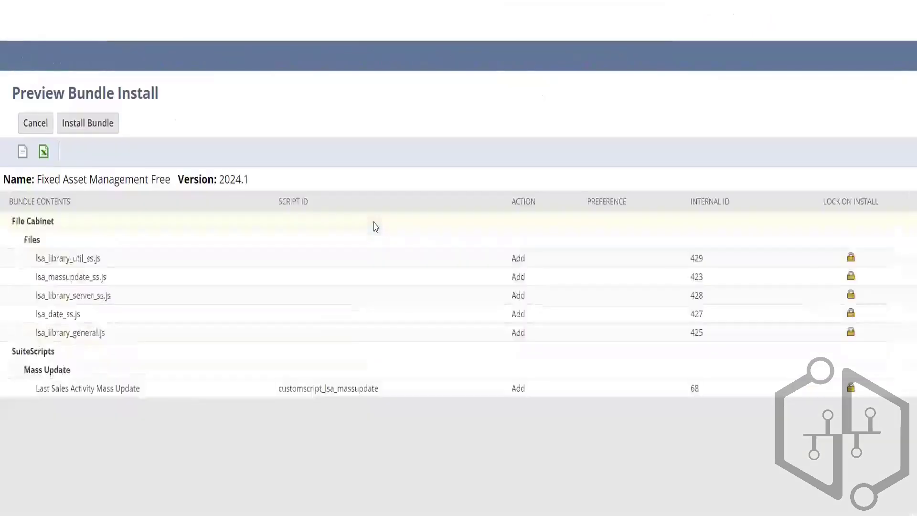
left_click(97, 133)
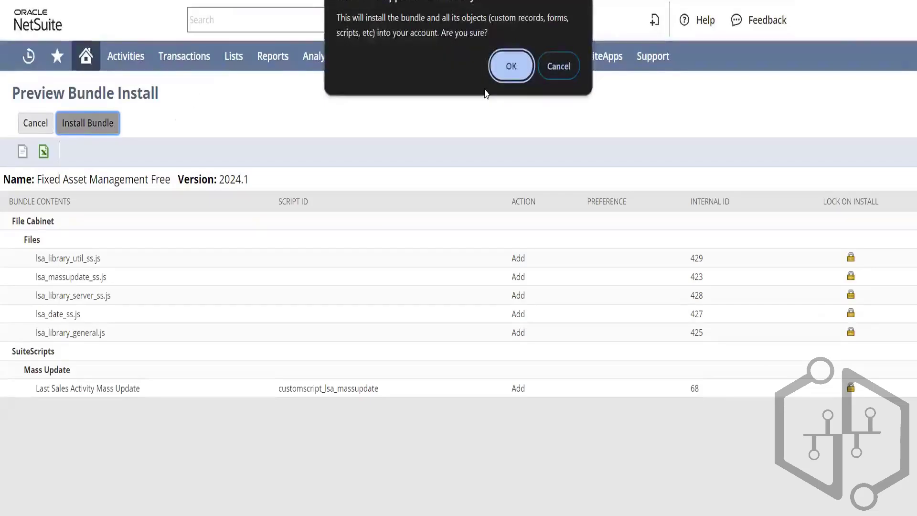
left_click(509, 67)
mouse_move(510, 70)
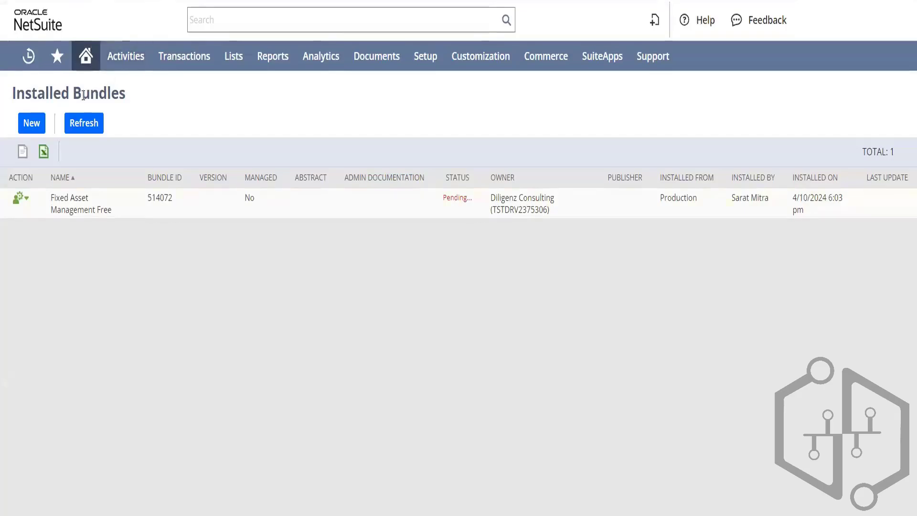
Check the installation status of the Fixed Asset Management Free bundle, refreshing the installed bundles list several times
triple_click(457, 199)
left_click(90, 129)
left_click(85, 125)
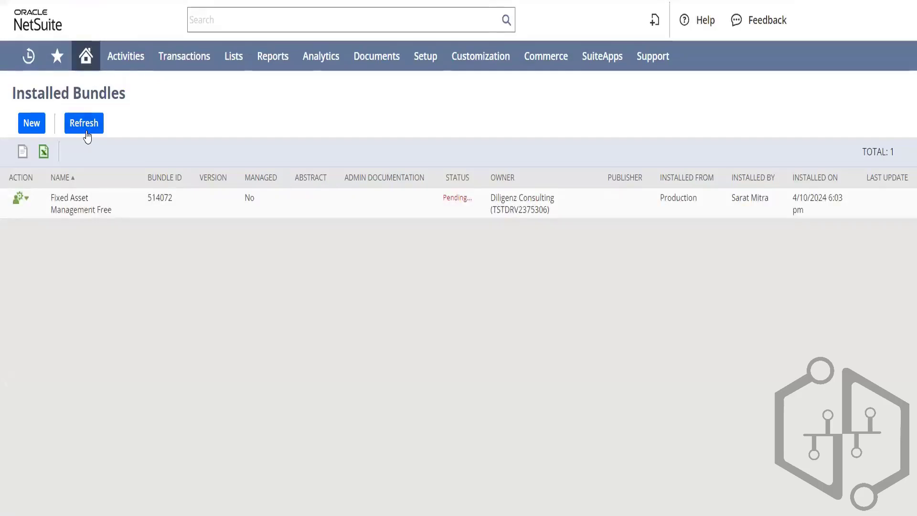
left_click(84, 124)
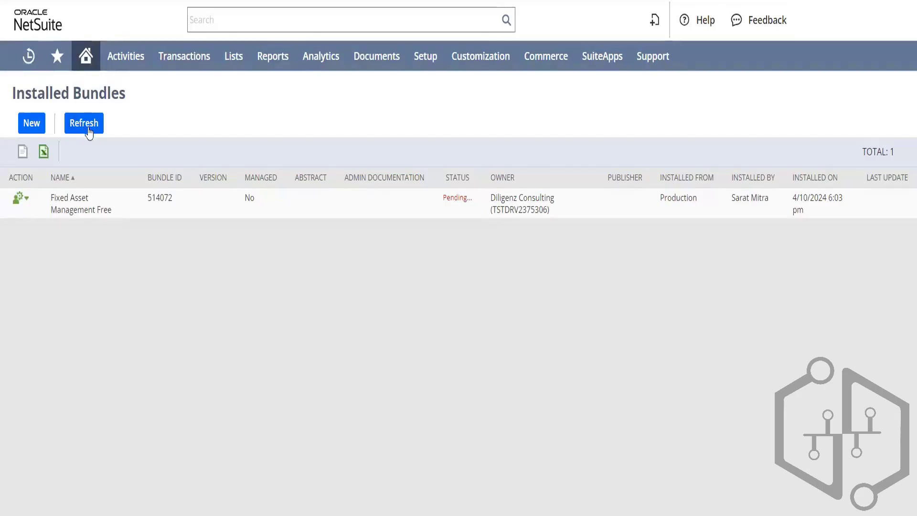
left_click(88, 132)
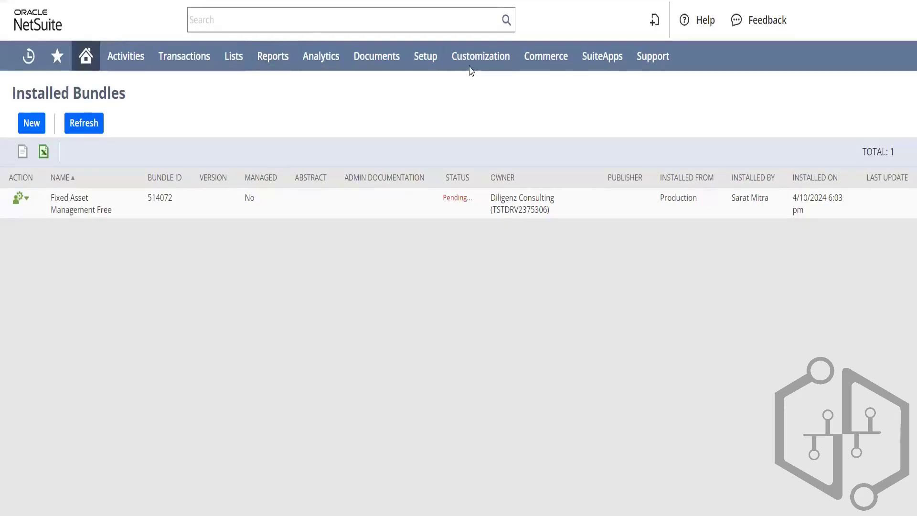
Open SuiteBundler's Search & Install Bundles page in a new browser tab and switch to it
mouse_move(476, 72)
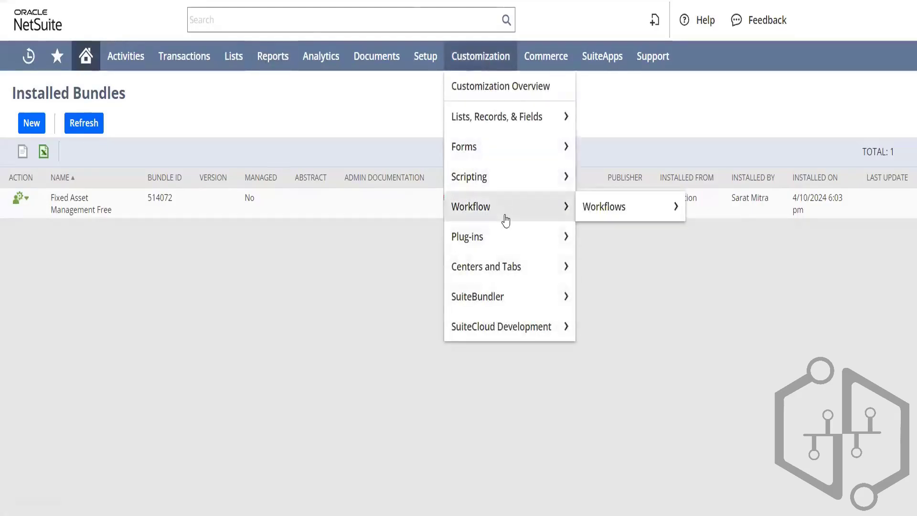
mouse_move(516, 309)
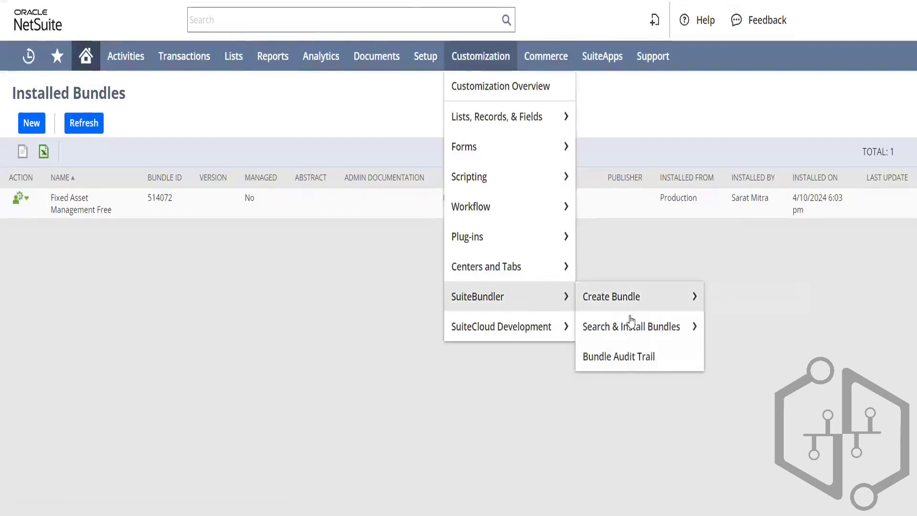
right_click(648, 330)
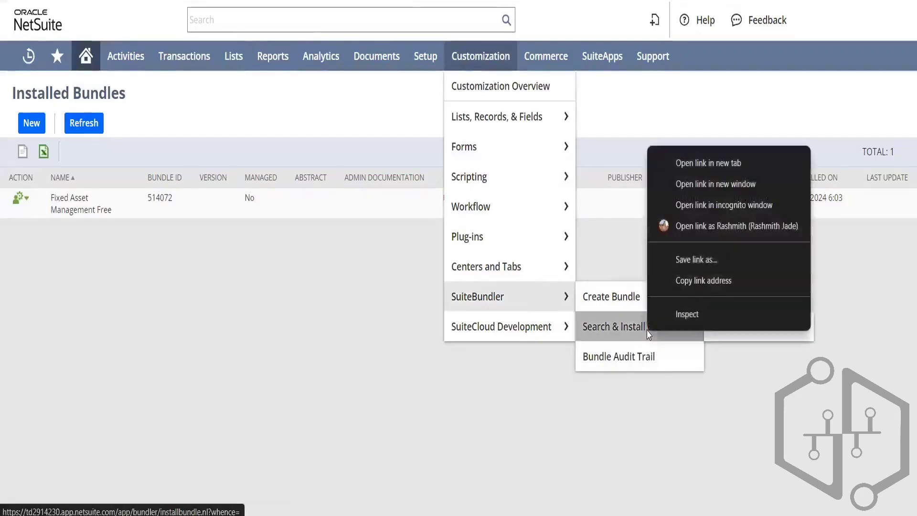
left_click(694, 165)
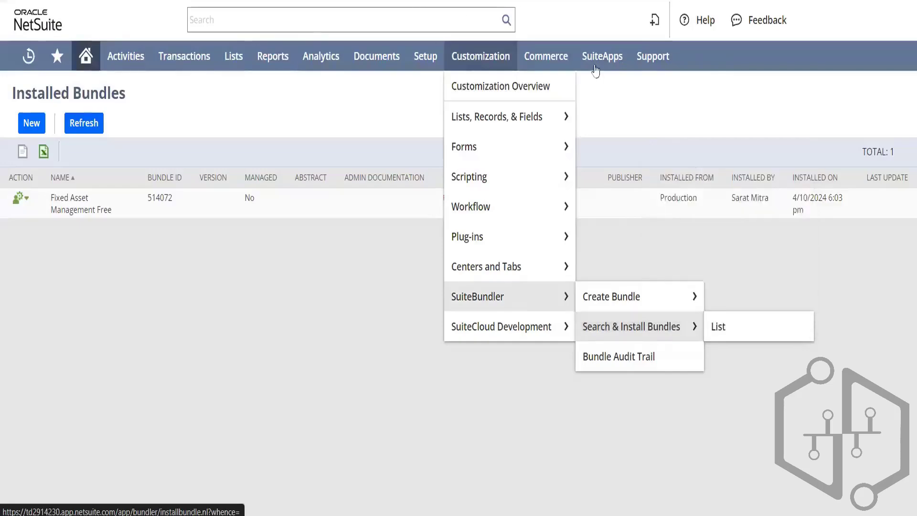
left_click(253, 1)
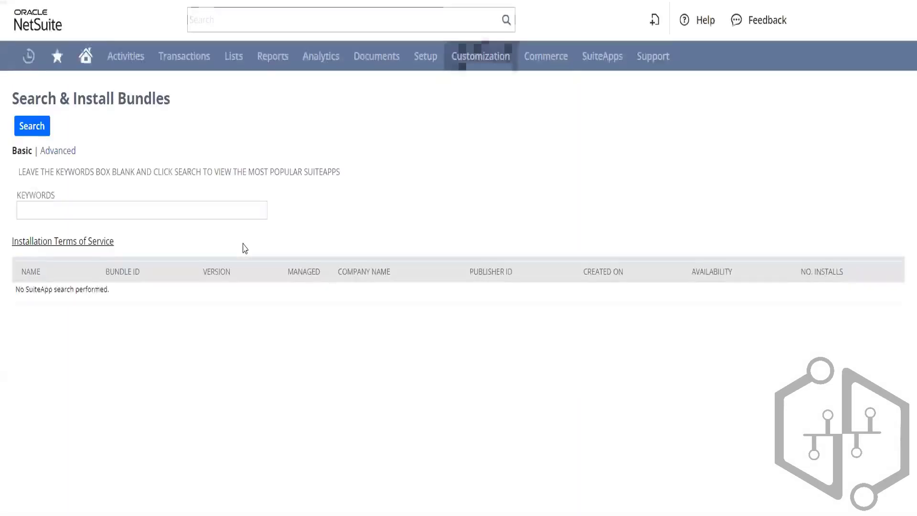
Search the available bundles for the keywords "fixed asset"
left_click(212, 213)
type("f")
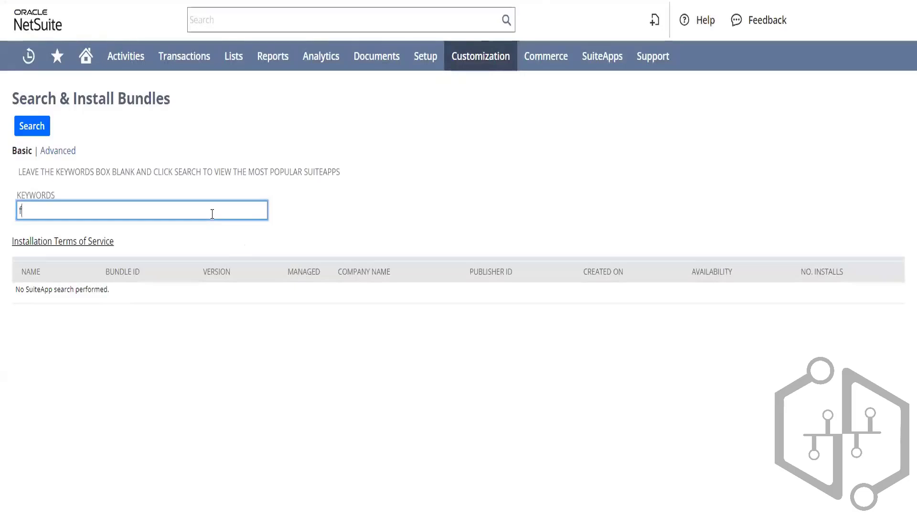
type("ixed assets manag")
key("BackSpace")
key("BackSpace")
key("BackSpace")
key("BackSpace")
key("BackSpace")
key("BackSpace")
key("BackSpace")
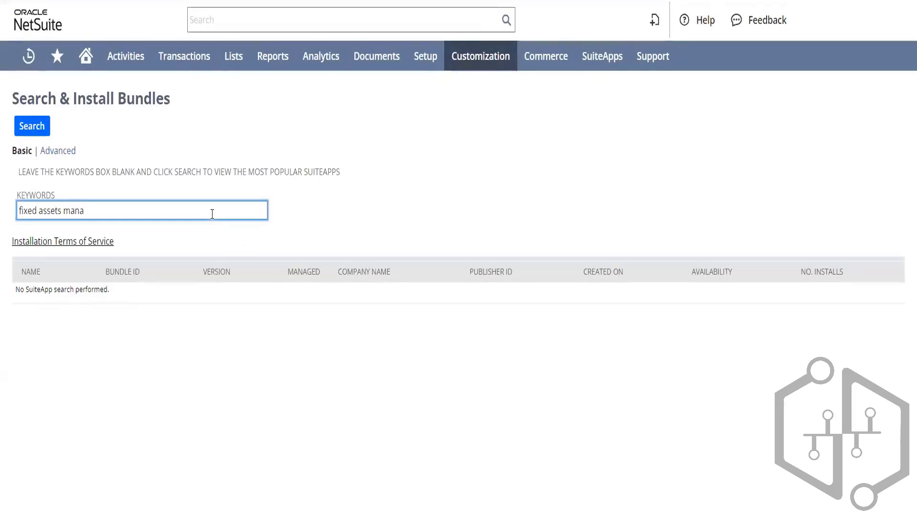
key("Return")
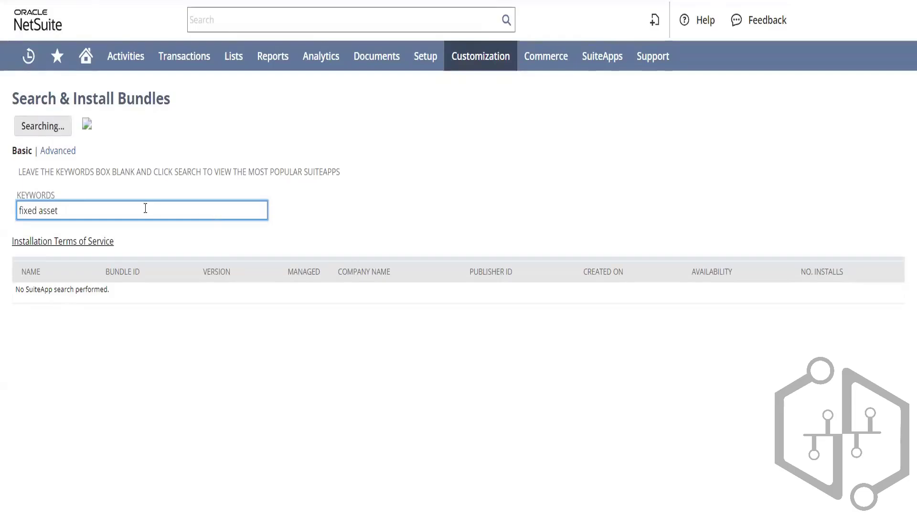
Switch the bundle search to its advanced form and look through the listed fixed asset bundles
left_click(70, 152)
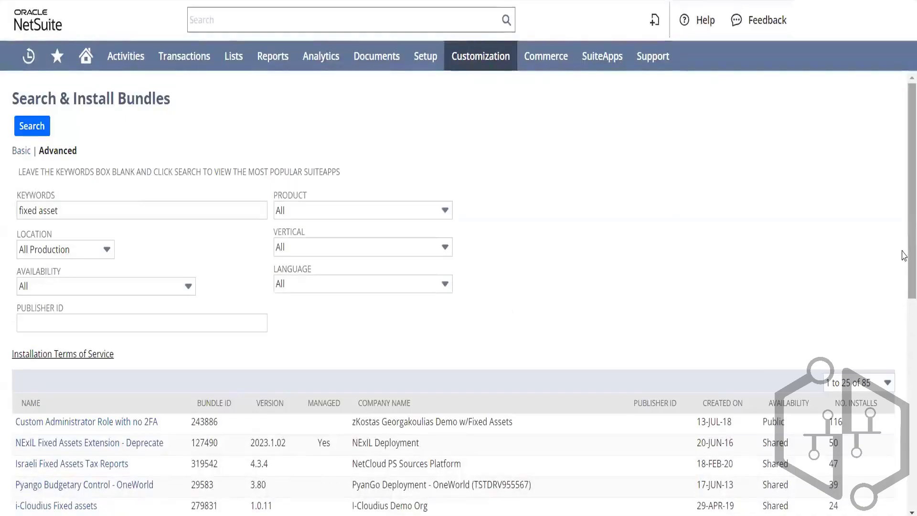
left_click_drag(904, 256, 904, 498)
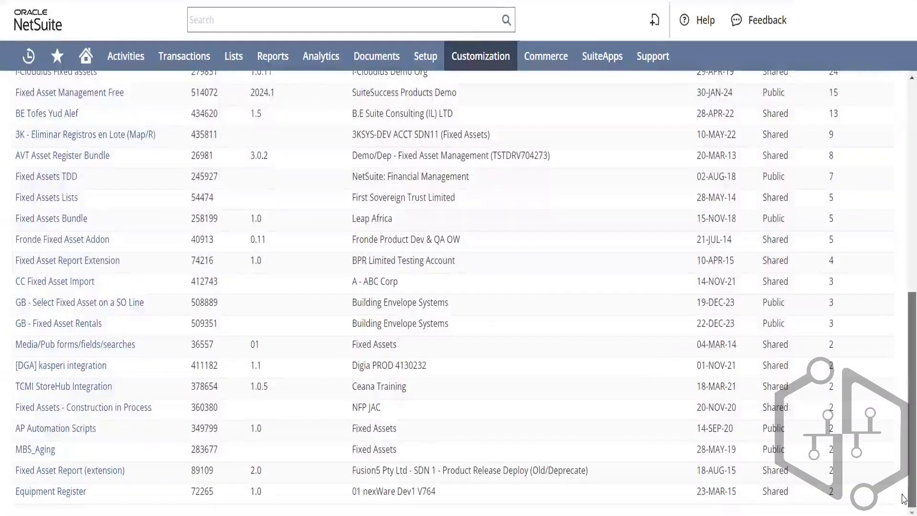
scroll(858, 322, "up", 5)
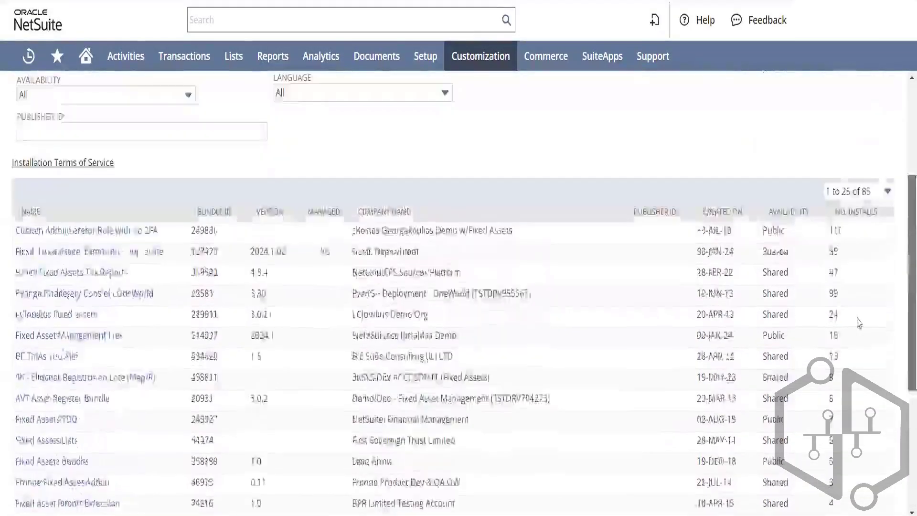
scroll(859, 322, "up", 4)
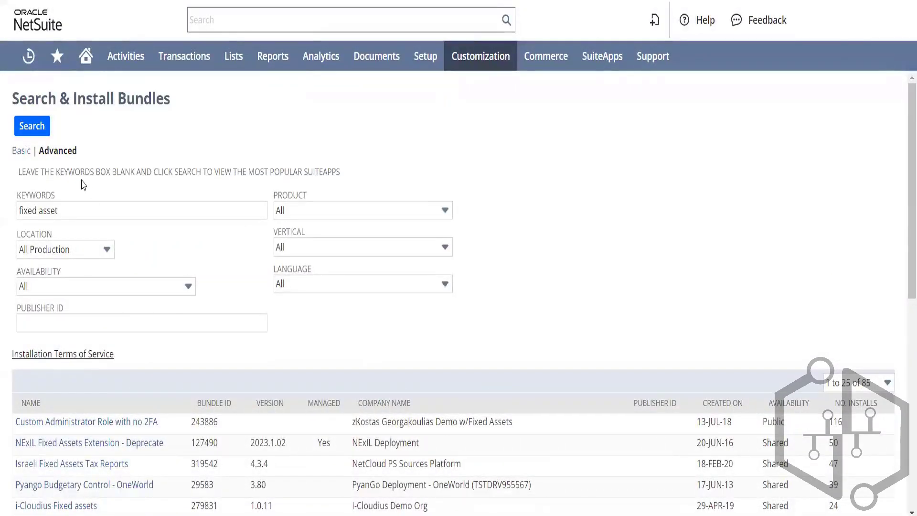
Narrow the bundle search to "fixed asset management" and compare the availability of the listed bundles, including Fixed Asset Management Free and AVT Asset Register Bundle
left_click(82, 210)
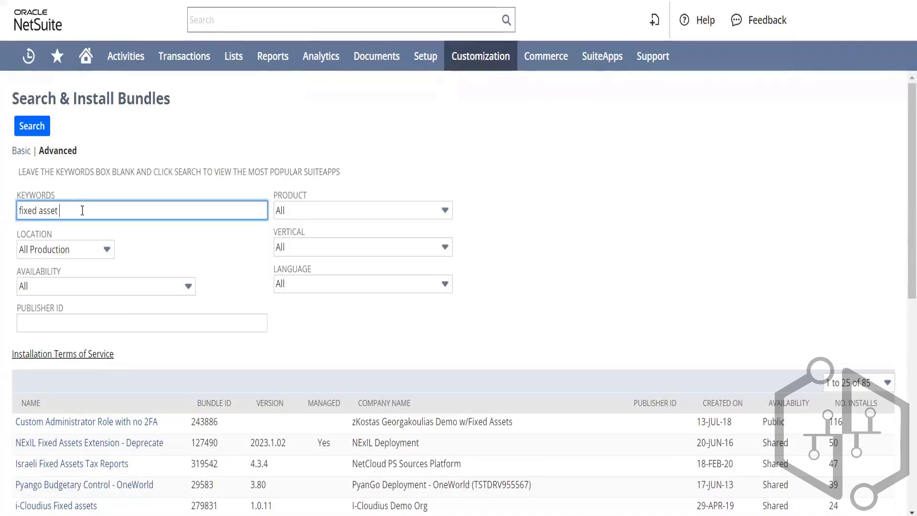
type("management")
key("Return")
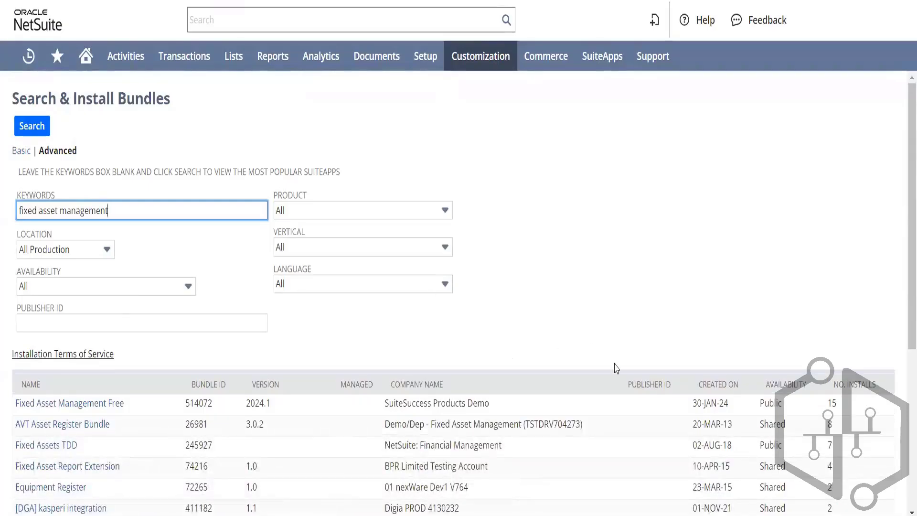
left_click_drag(904, 272, 904, 386)
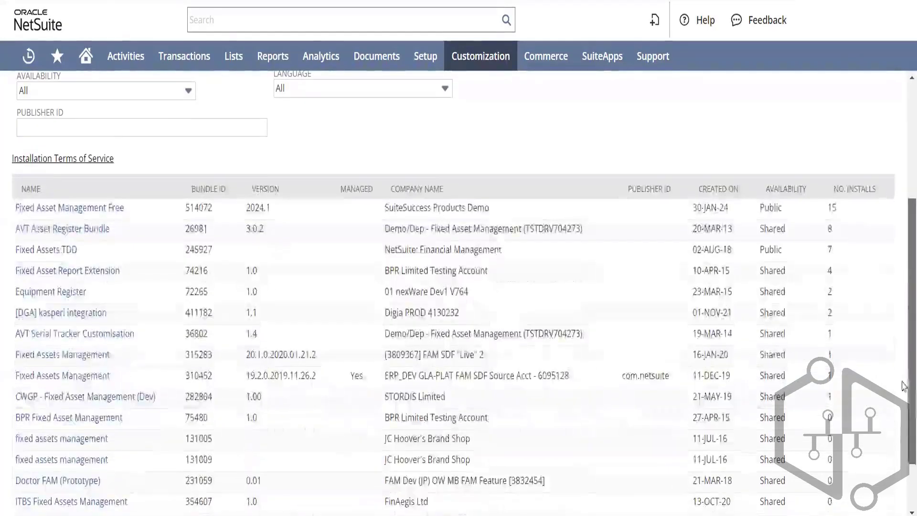
double_click(777, 231)
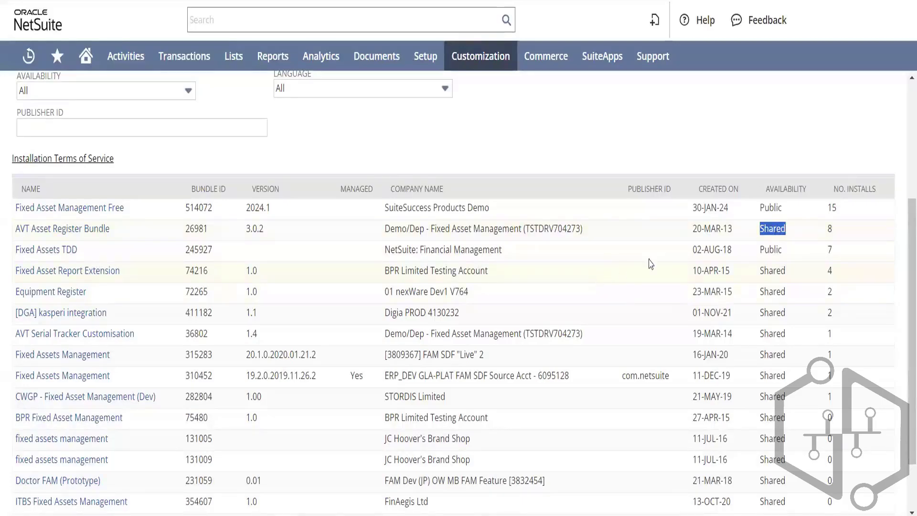
left_click(767, 208)
double_click(766, 208)
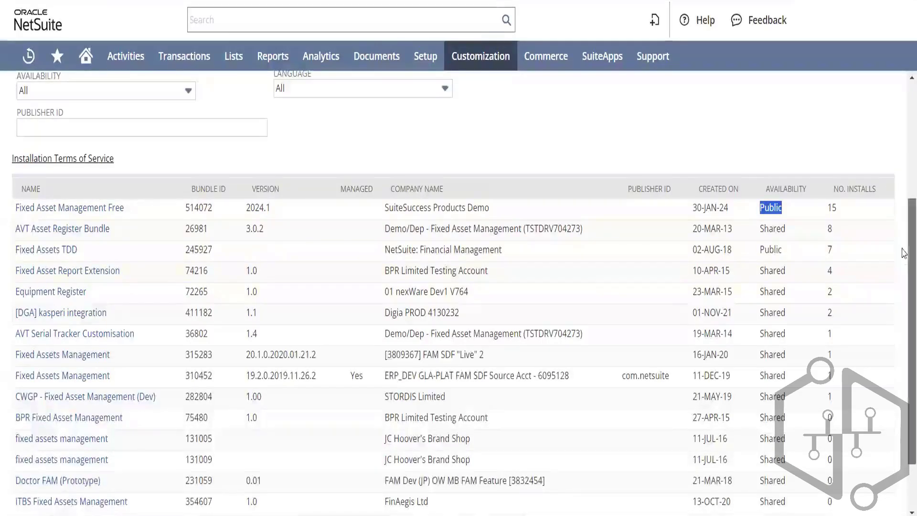
left_click_drag(902, 249, 831, 81)
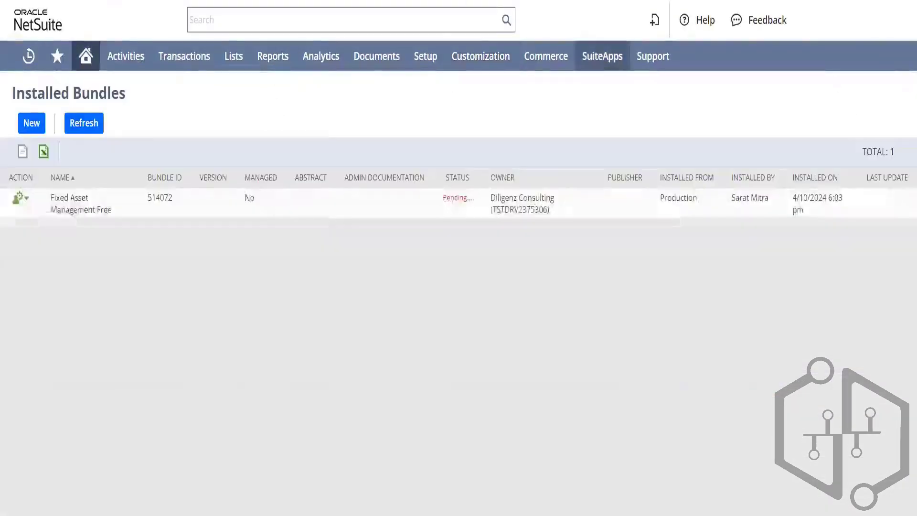
Refresh the installed bundles list again to recheck the status of the Fixed Asset Management Free bundle
left_click(96, 133)
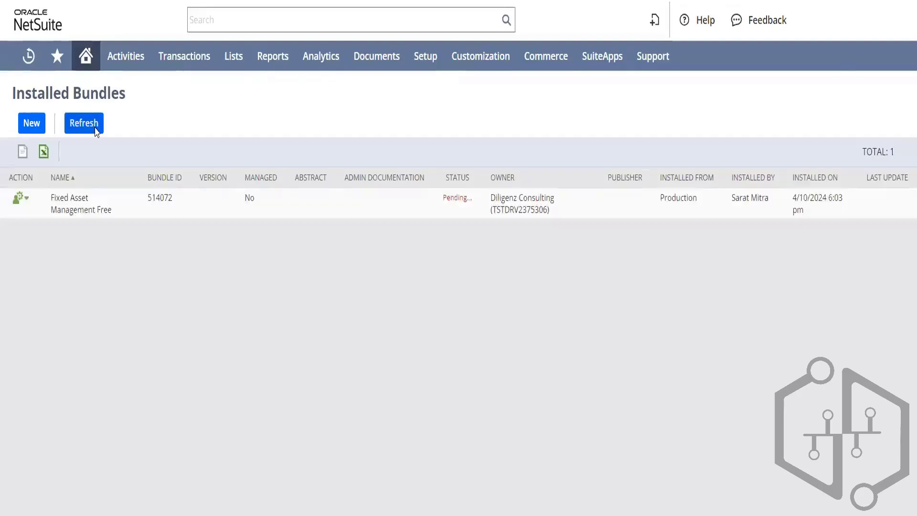
left_click(97, 132)
left_click(94, 133)
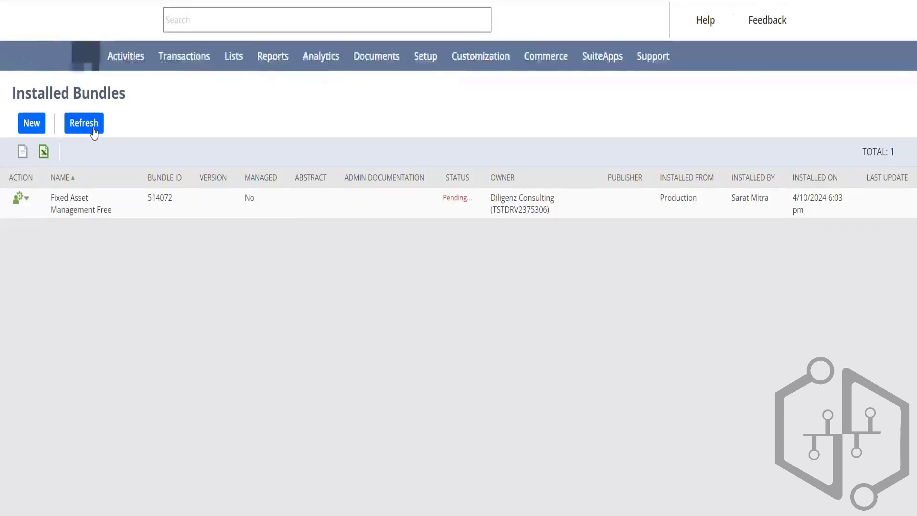